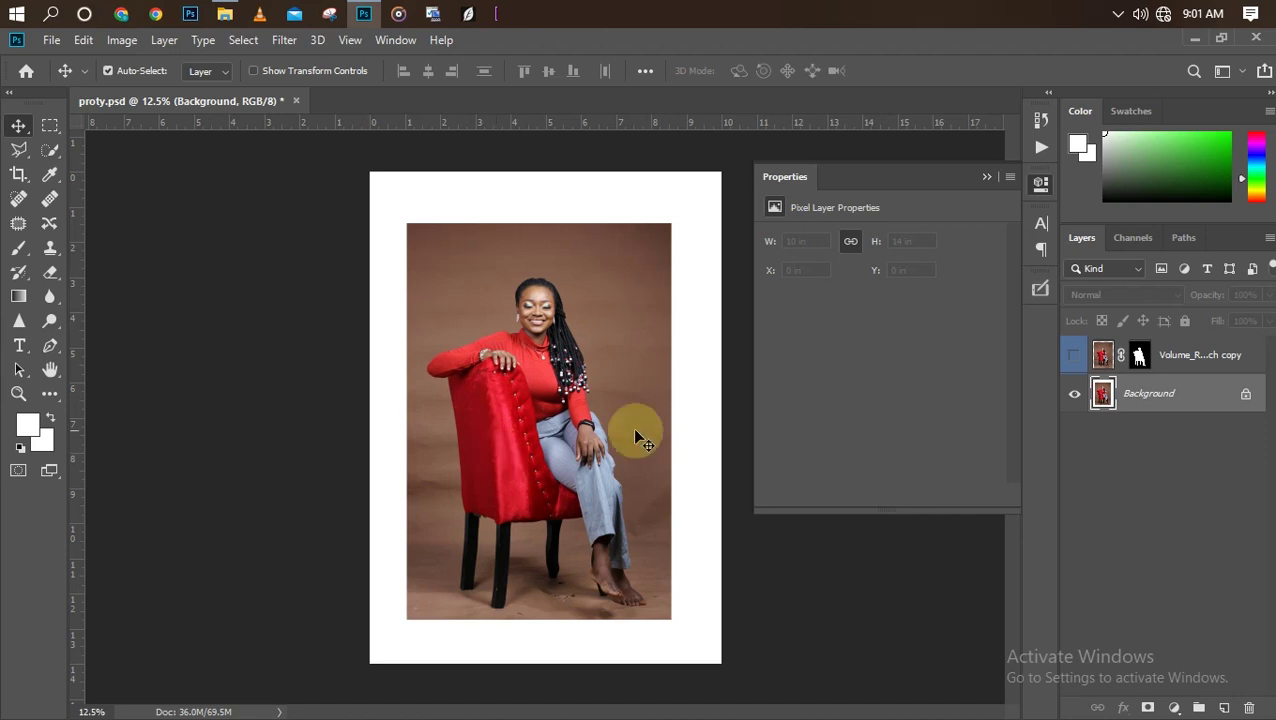
key("ctrl+plus")
key("ctrl+plus")
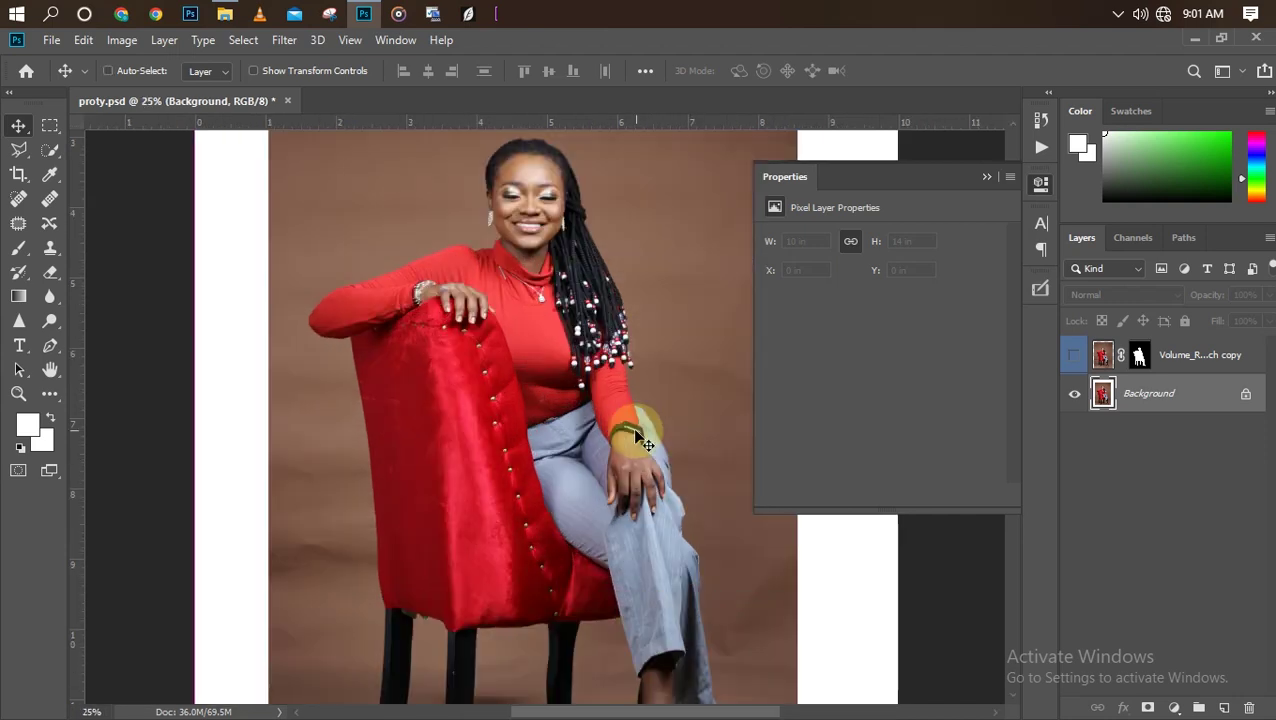
key("ctrl+minus")
key("ctrl+minus")
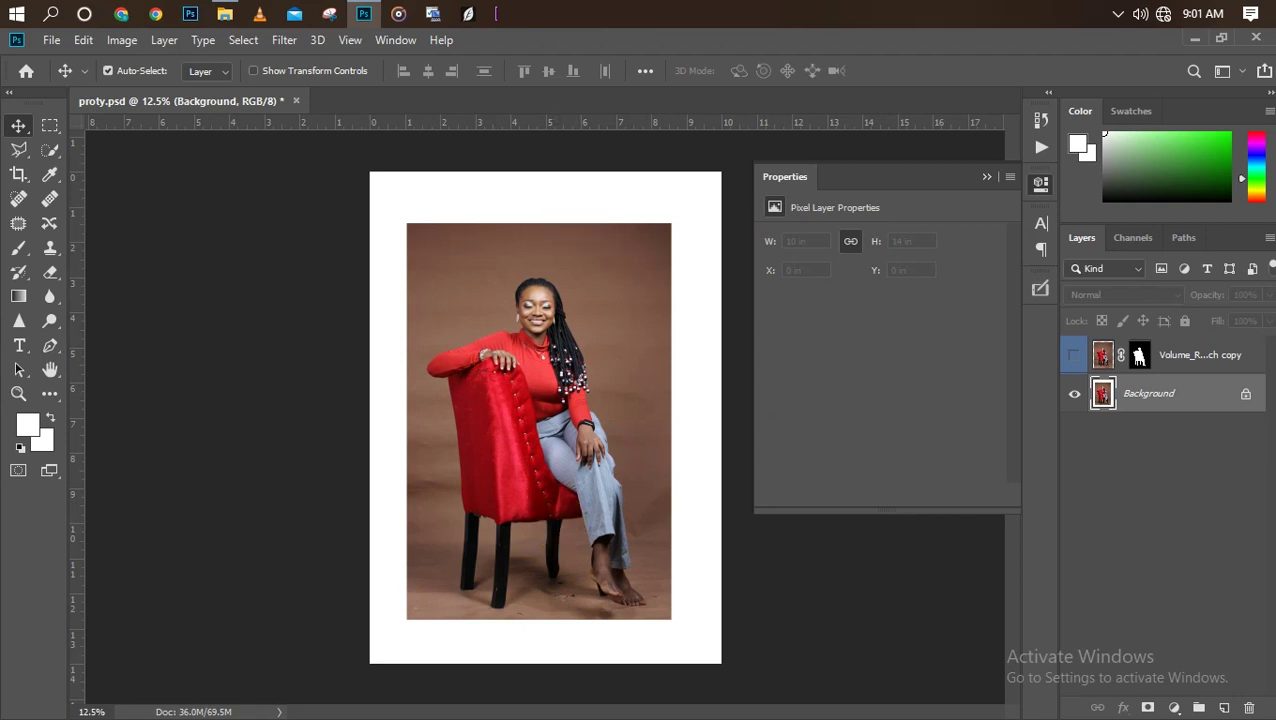
- Switch to the WPS Office document and enter "Background extension" as the first item of the numbered list
key("alt+Tab")
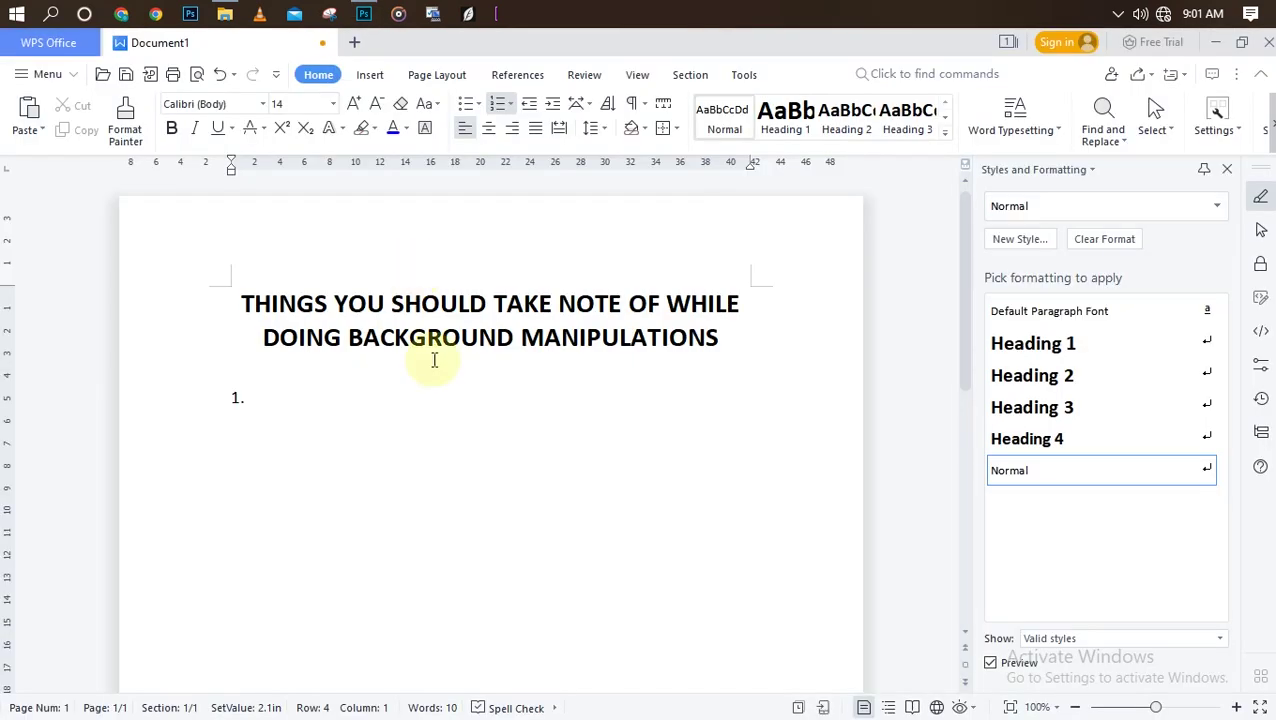
type("backgrou")
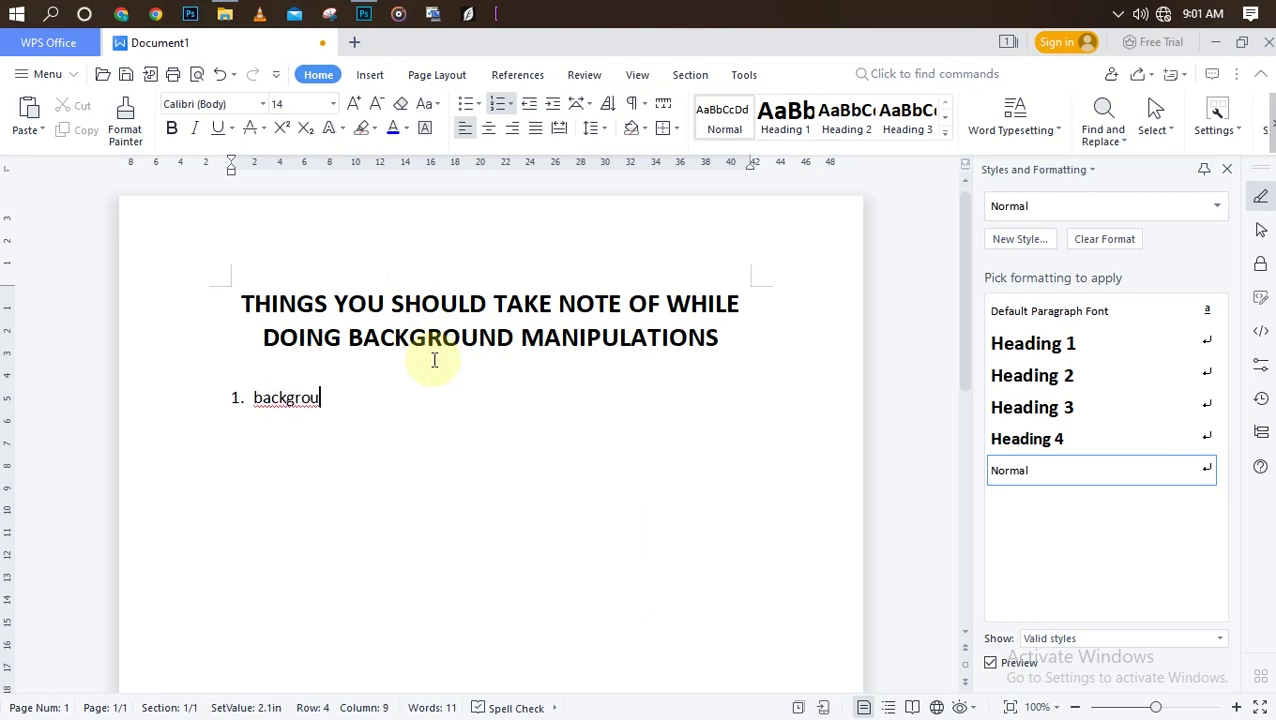
type("nd ex")
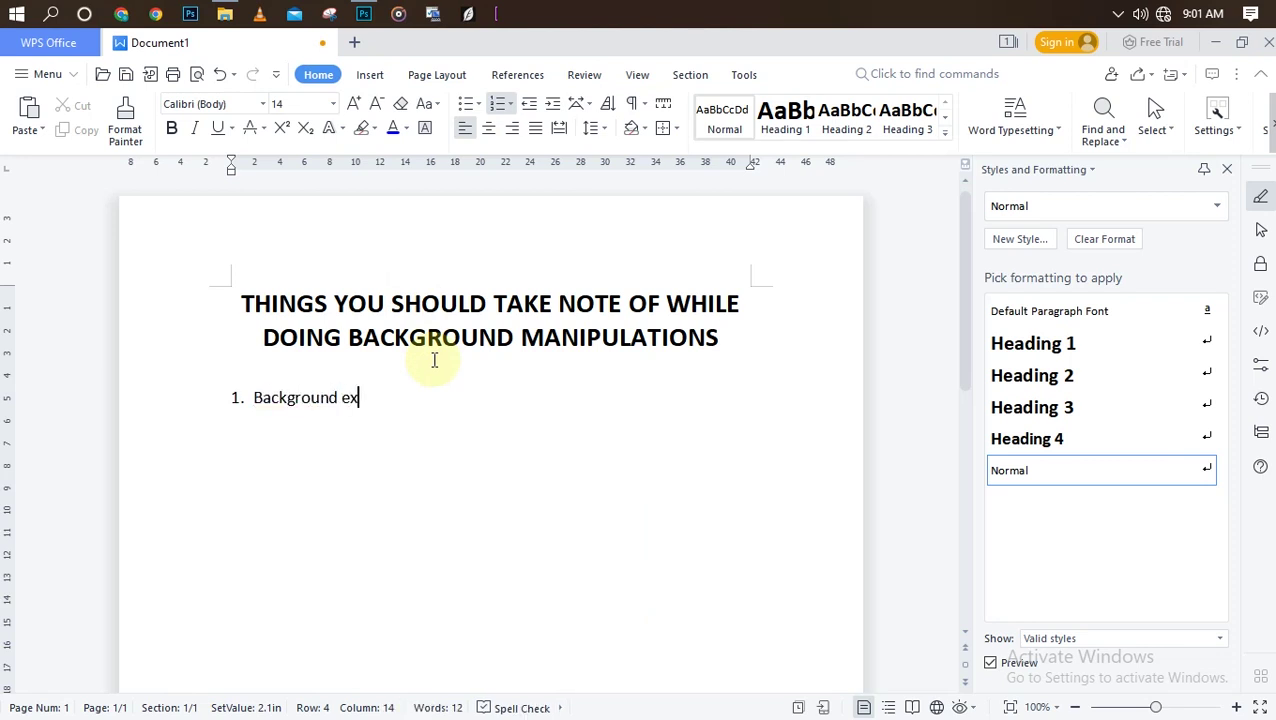
type("tension")
key("Return")
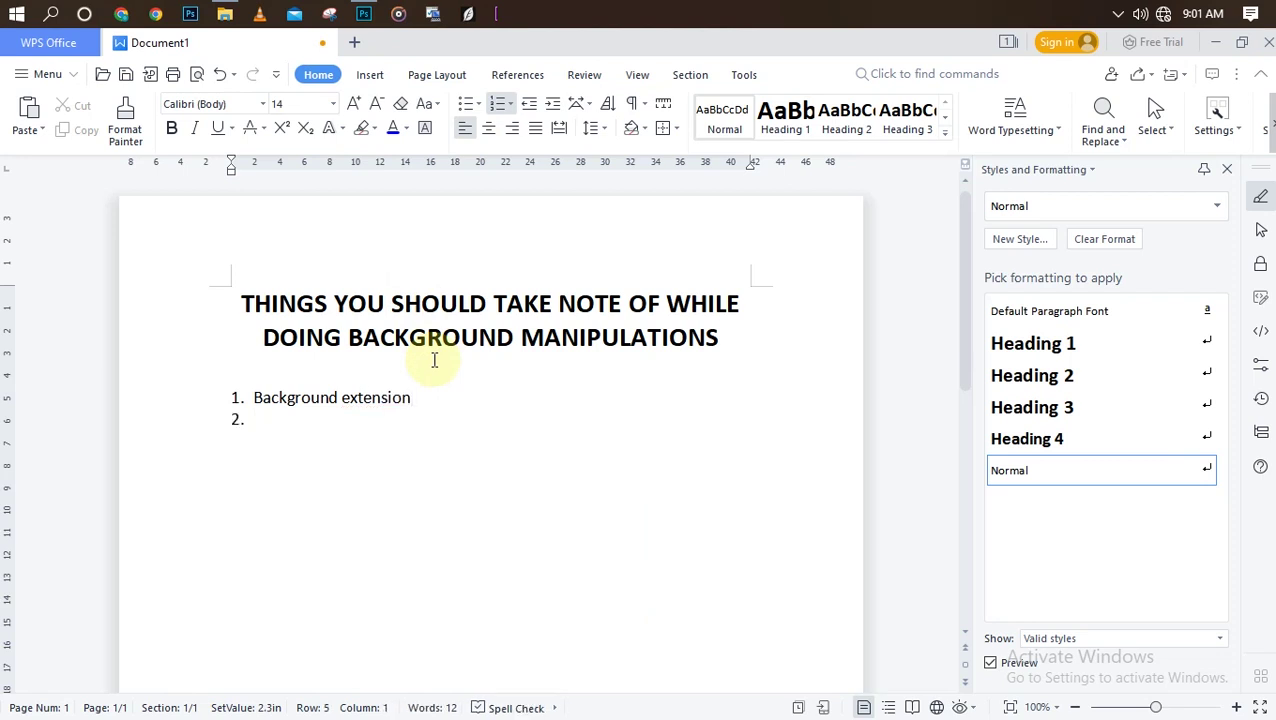
- Add "Background removal" as the second item of the numbered list
left_click(1170, 708)
left_click_drag(1173, 708, 1164, 707)
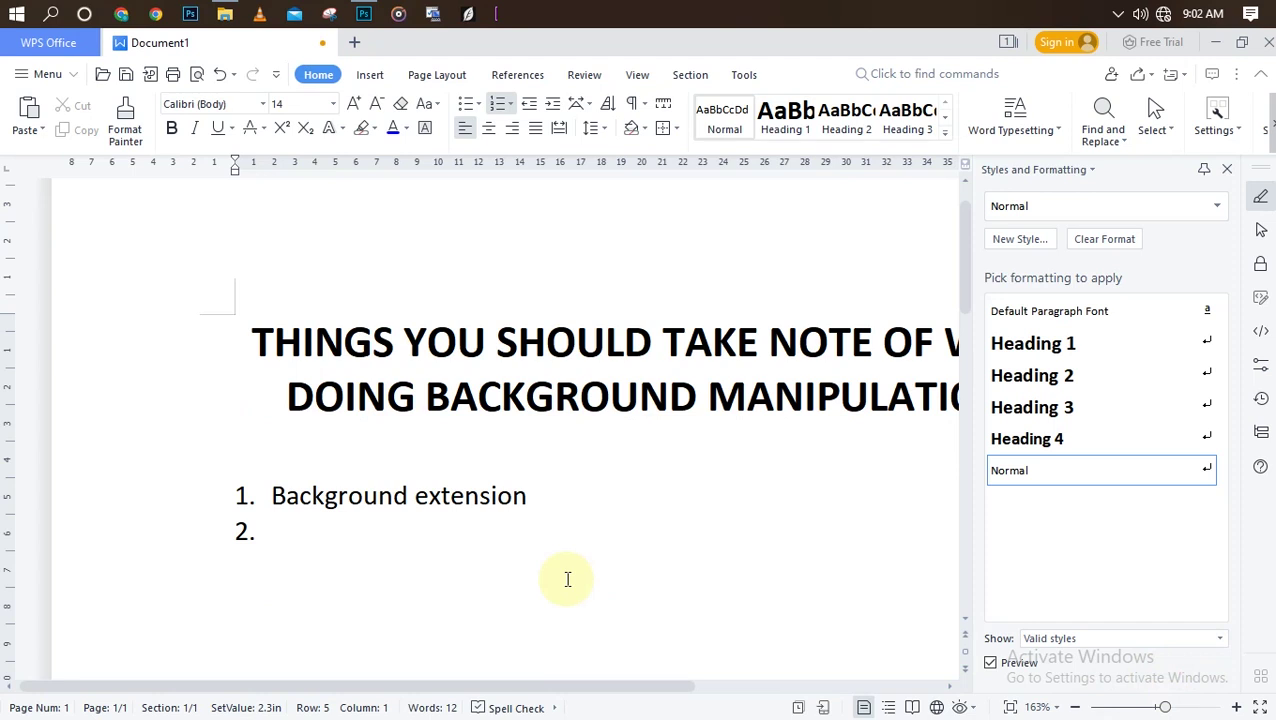
type("Backgr")
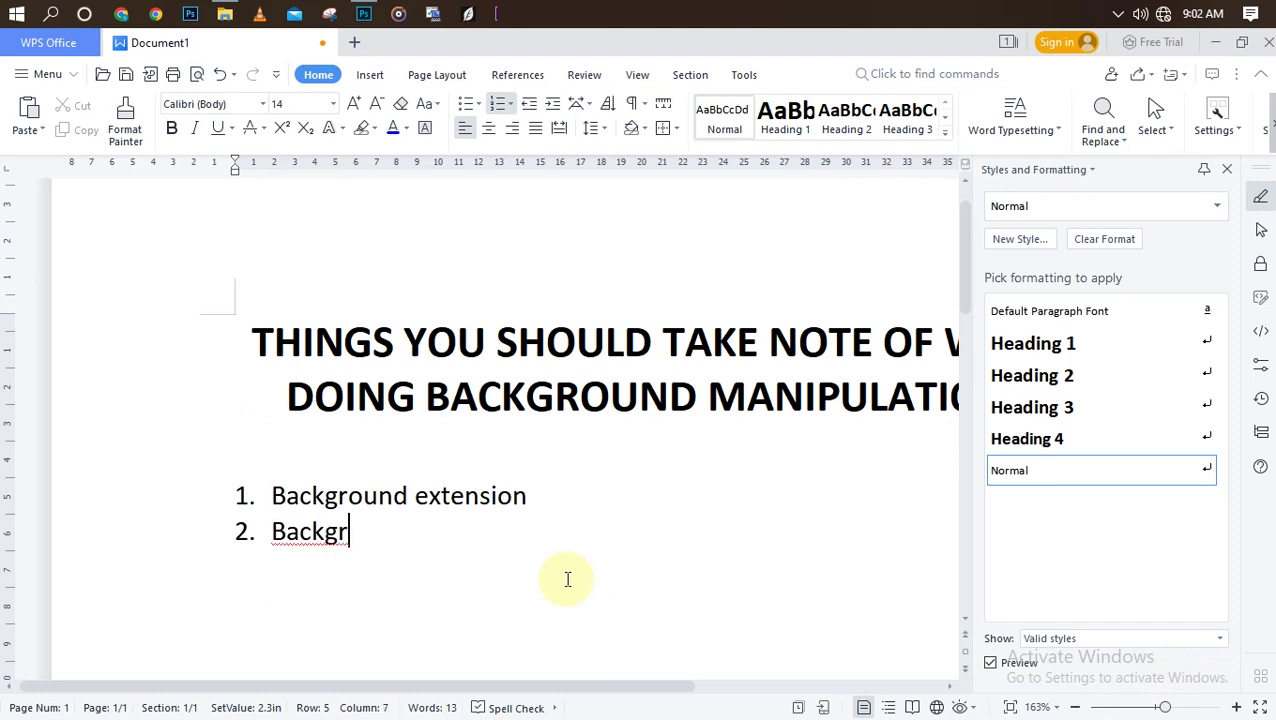
type("ound ")
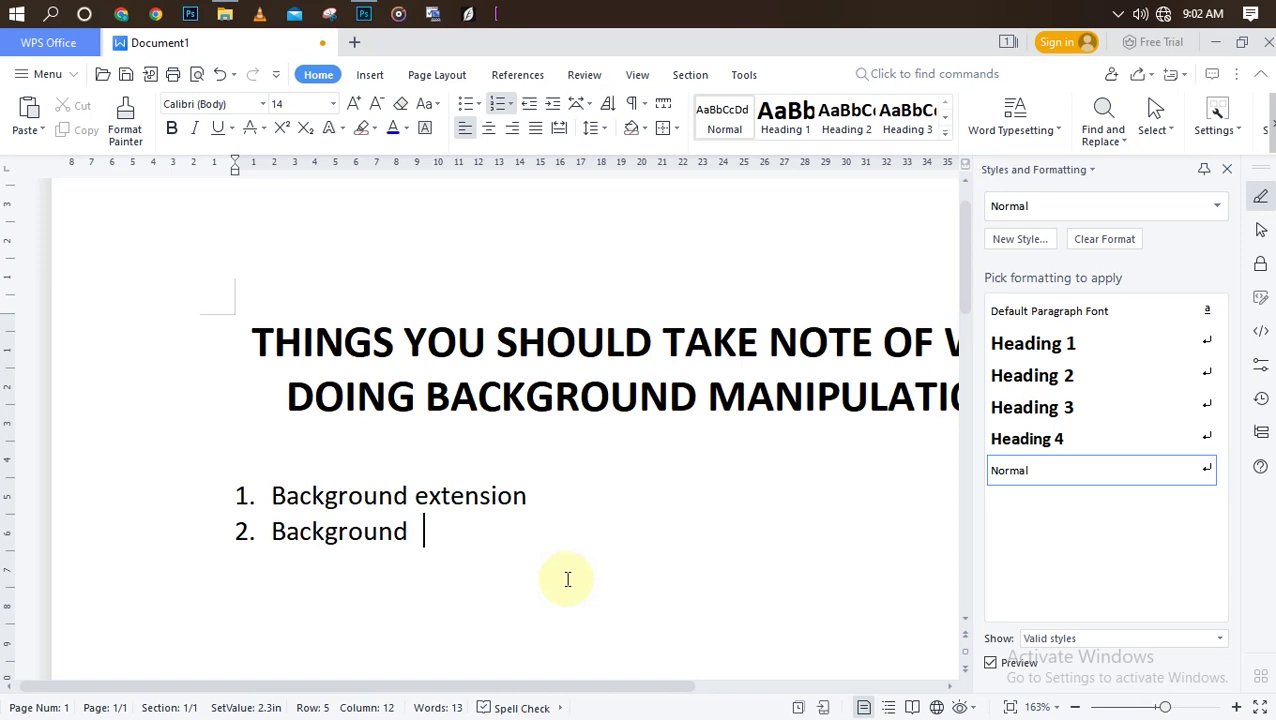
type("removal")
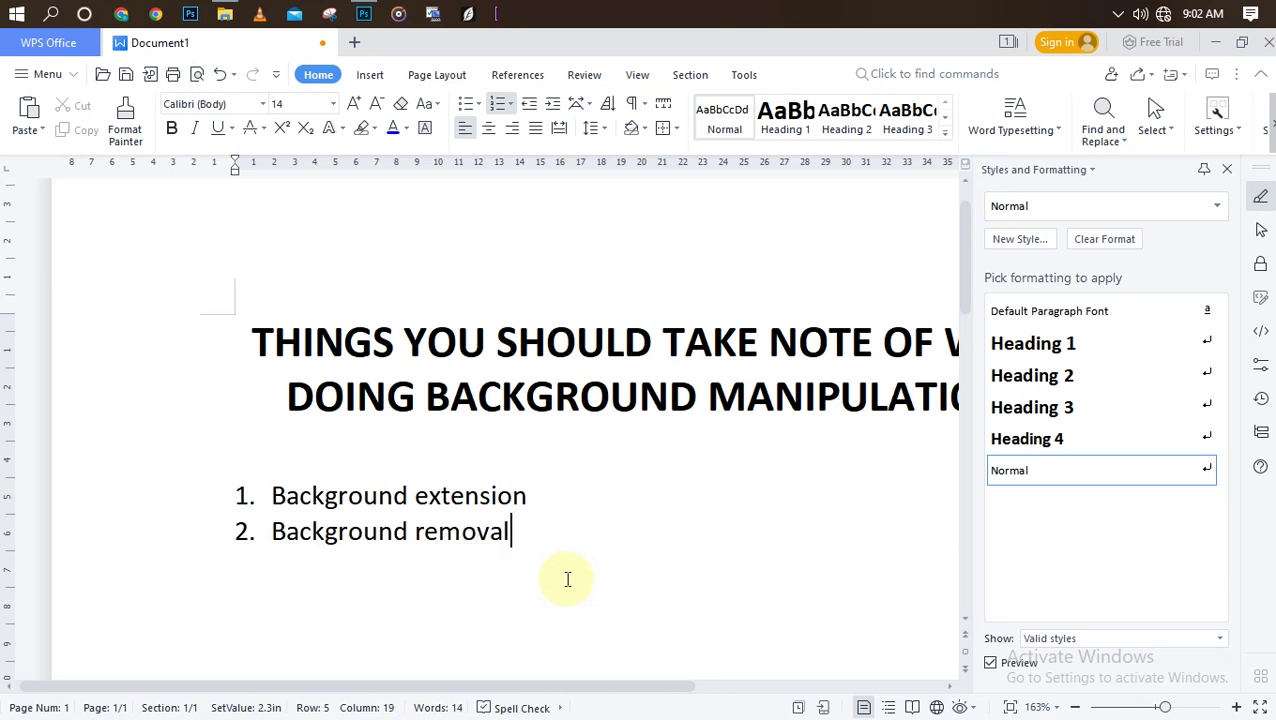
key("Return")
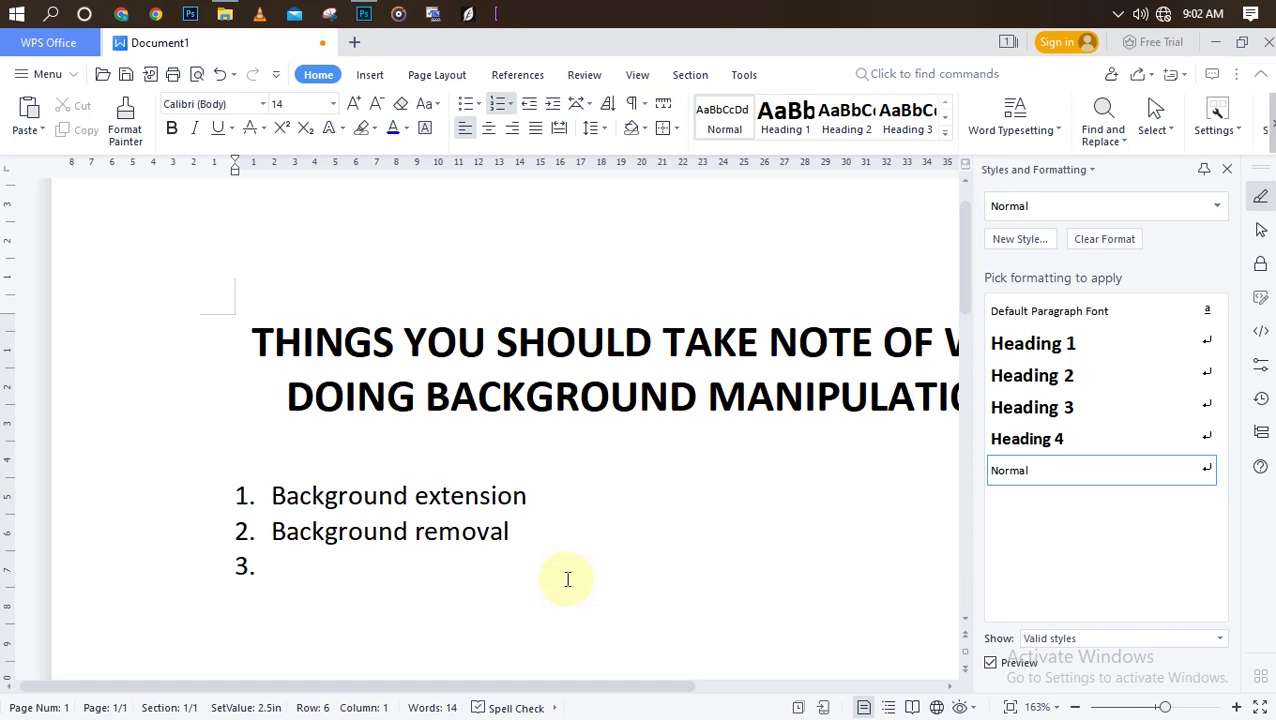
- Add "Cleaning of blemishes from the background" as the third item of the numbered list
type("Cleam")
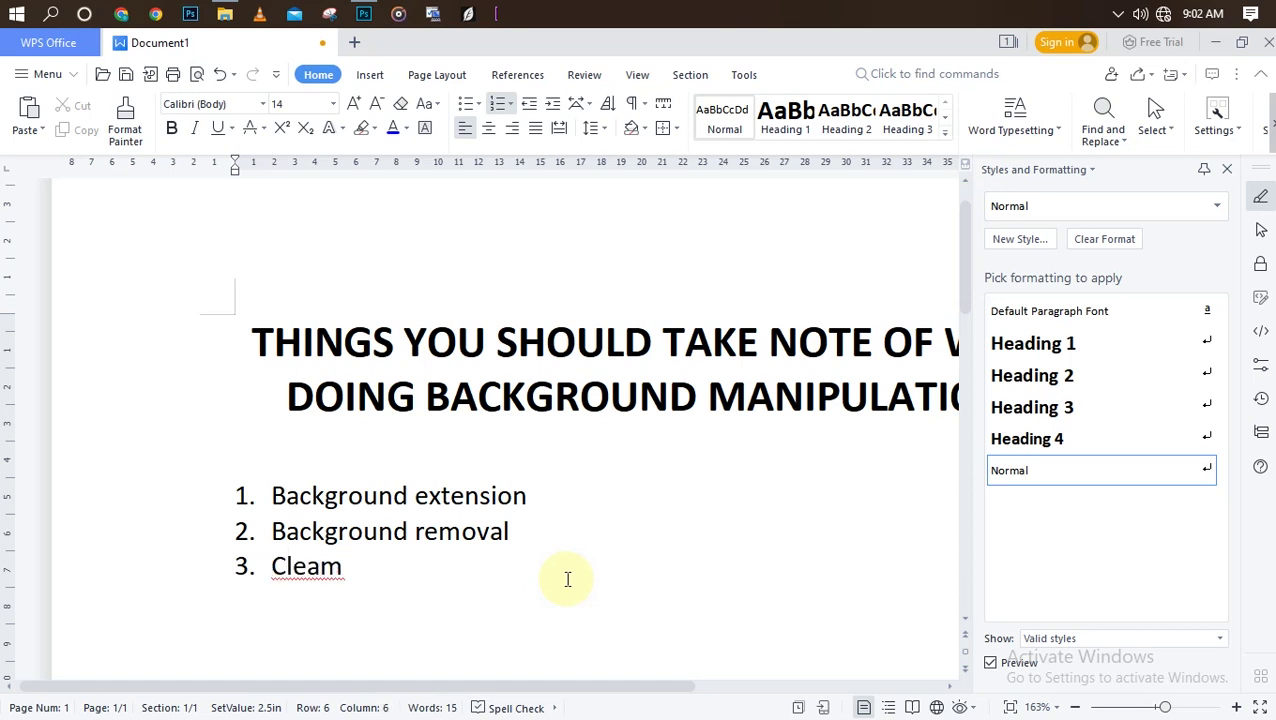
type("in")
key("BackSpace")
key("BackSpace")
key("BackSpace")
key("BackSpace")
type("ning of ")
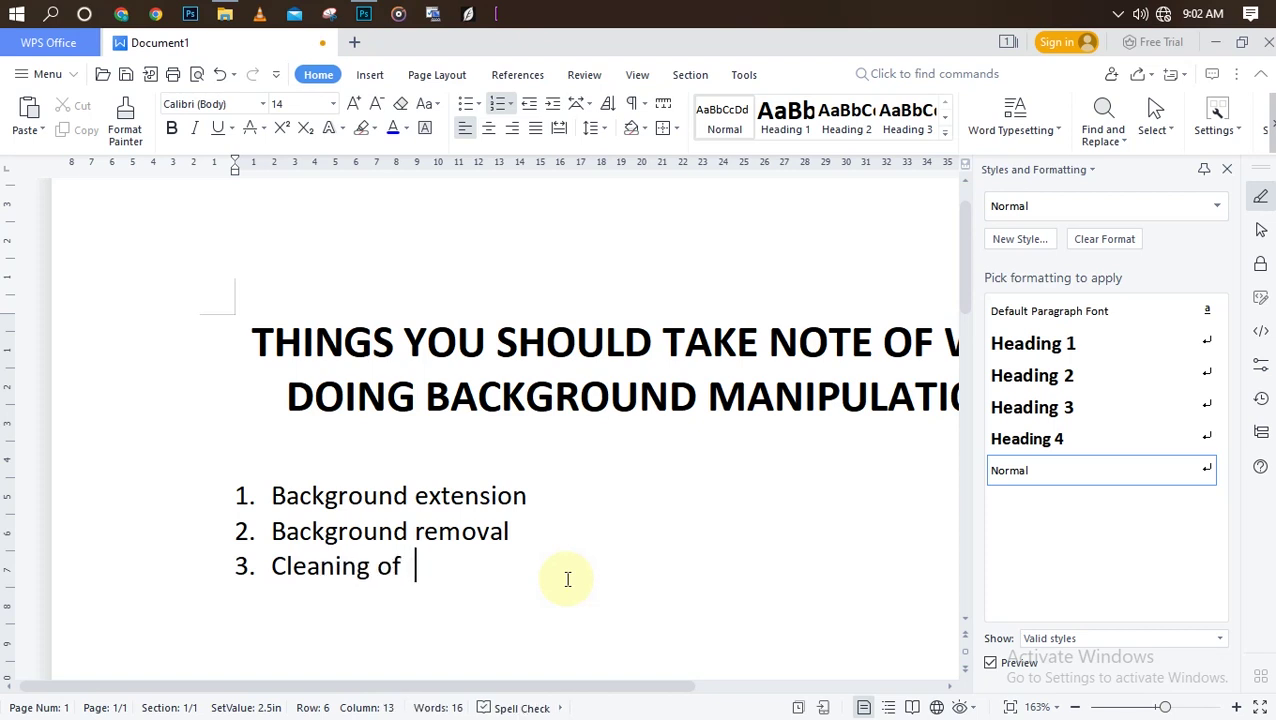
type("blems")
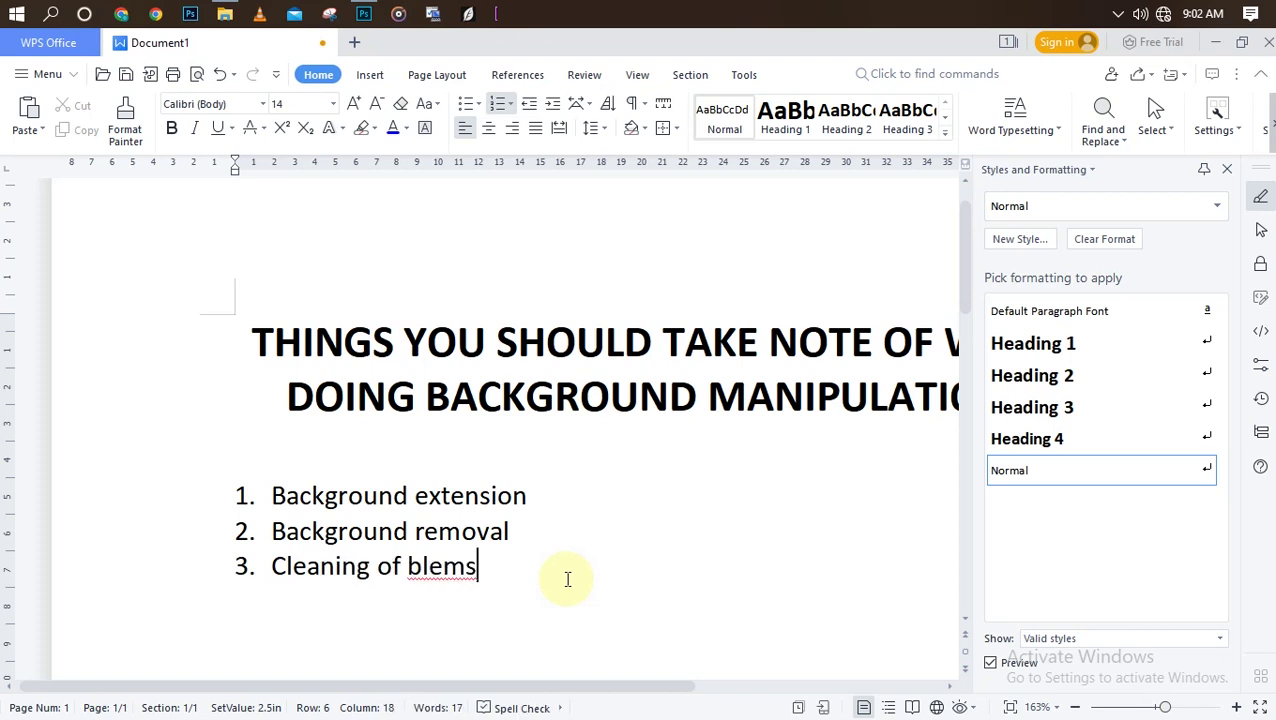
key("BackSpace")
type("ishes f")
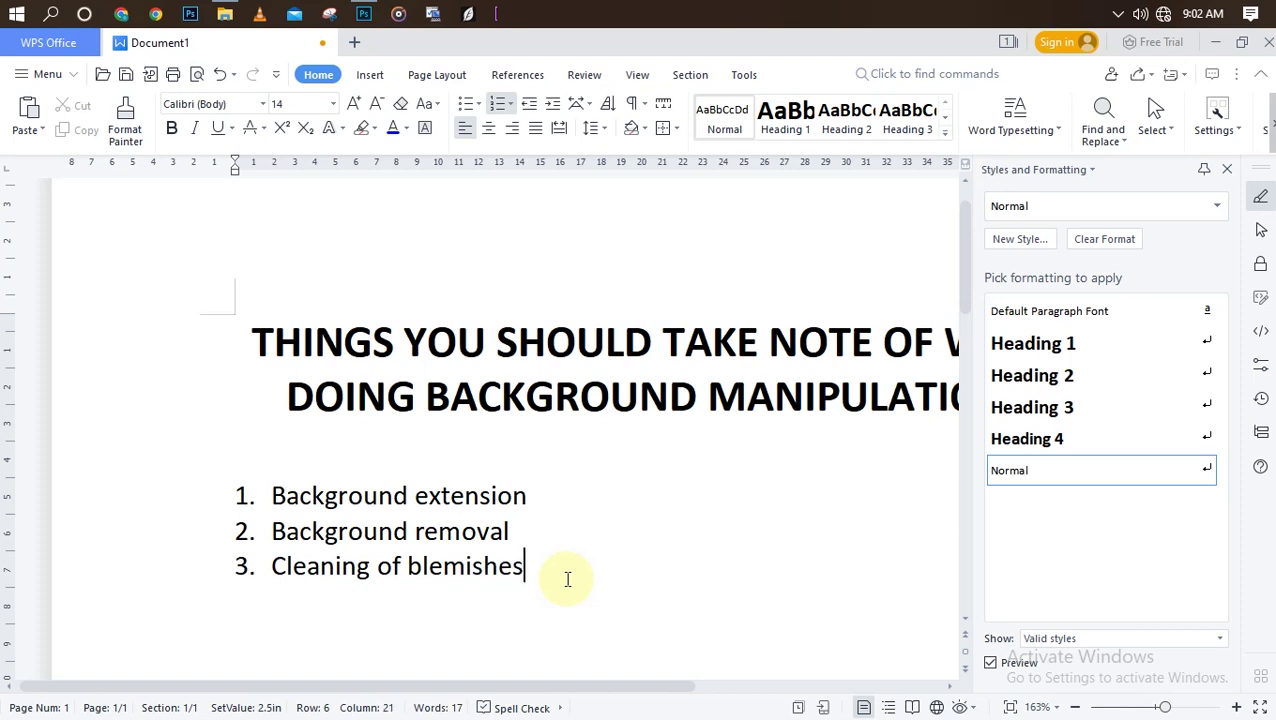
type("rom the back")
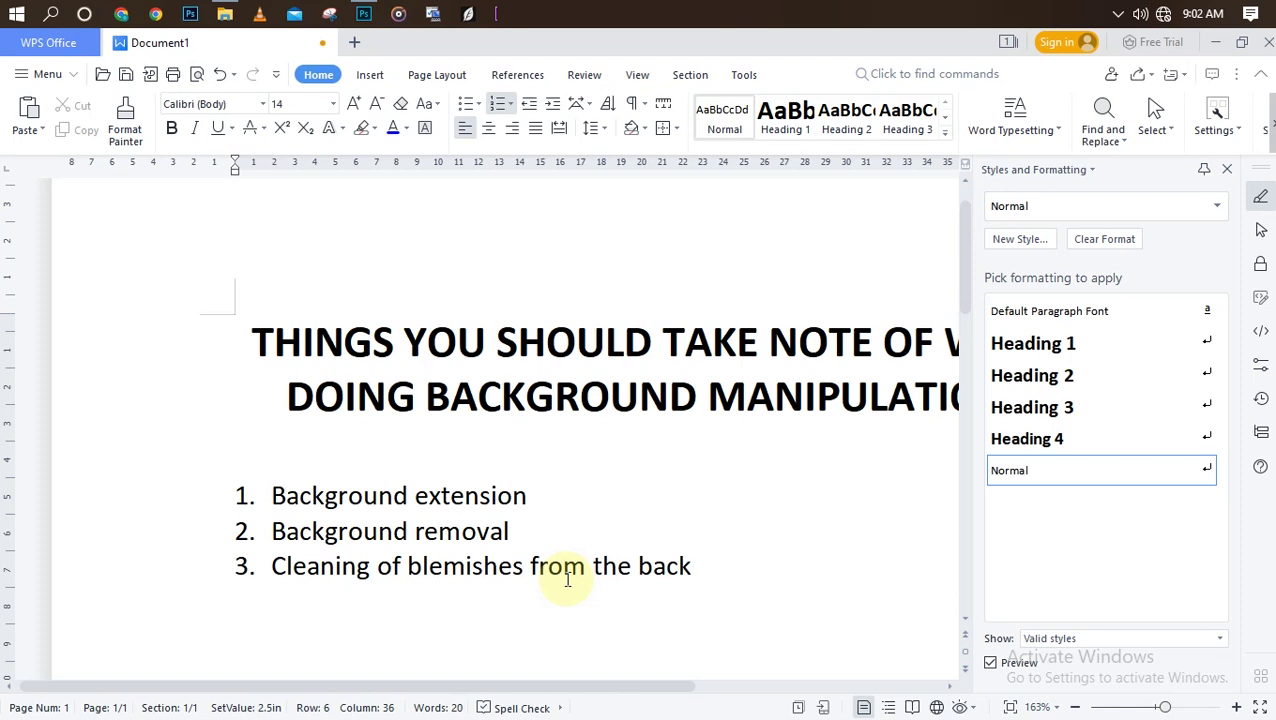
type("ground")
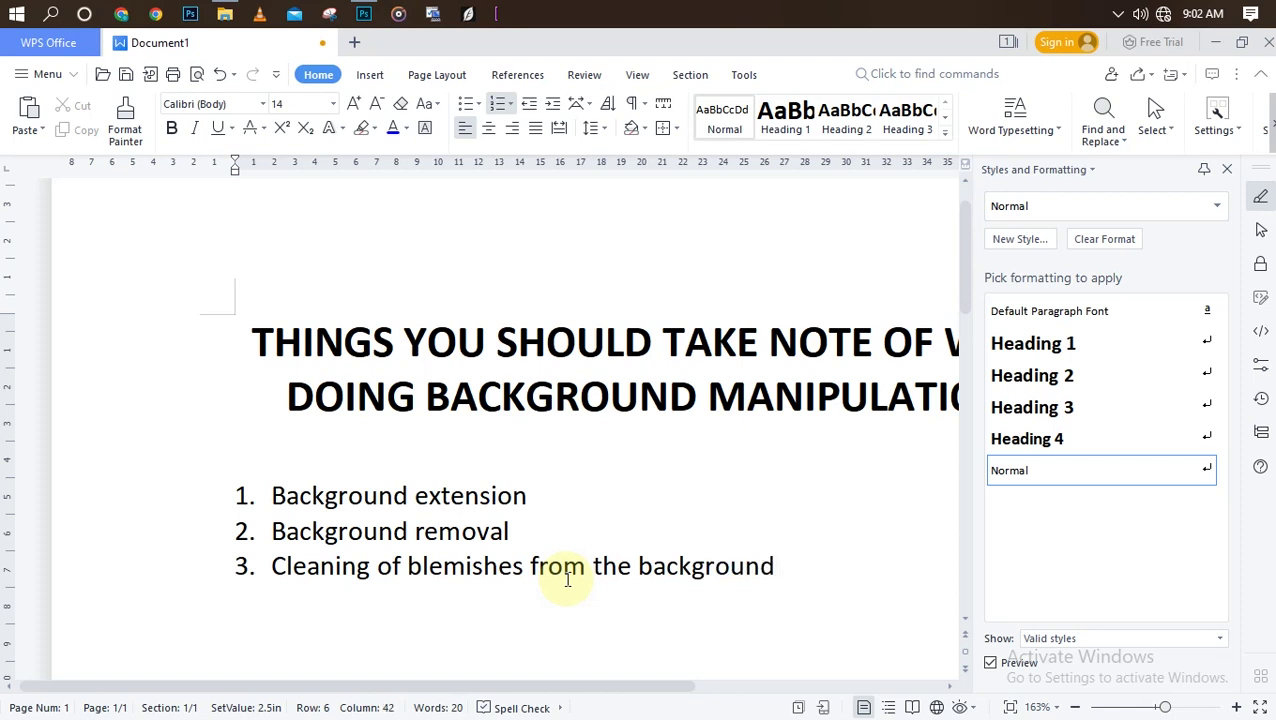
key("Return")
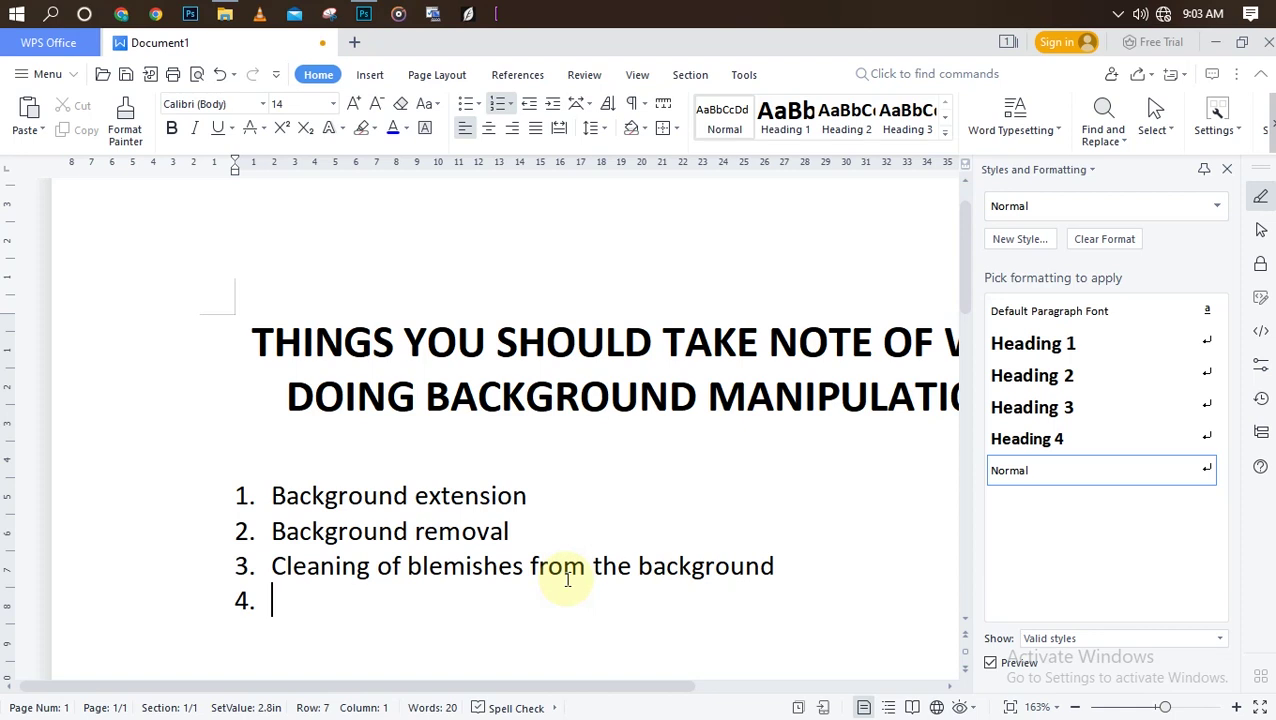
- Add "Object placement" and "Color grading" as the fourth and fifth items of the numbered list
type("object place")
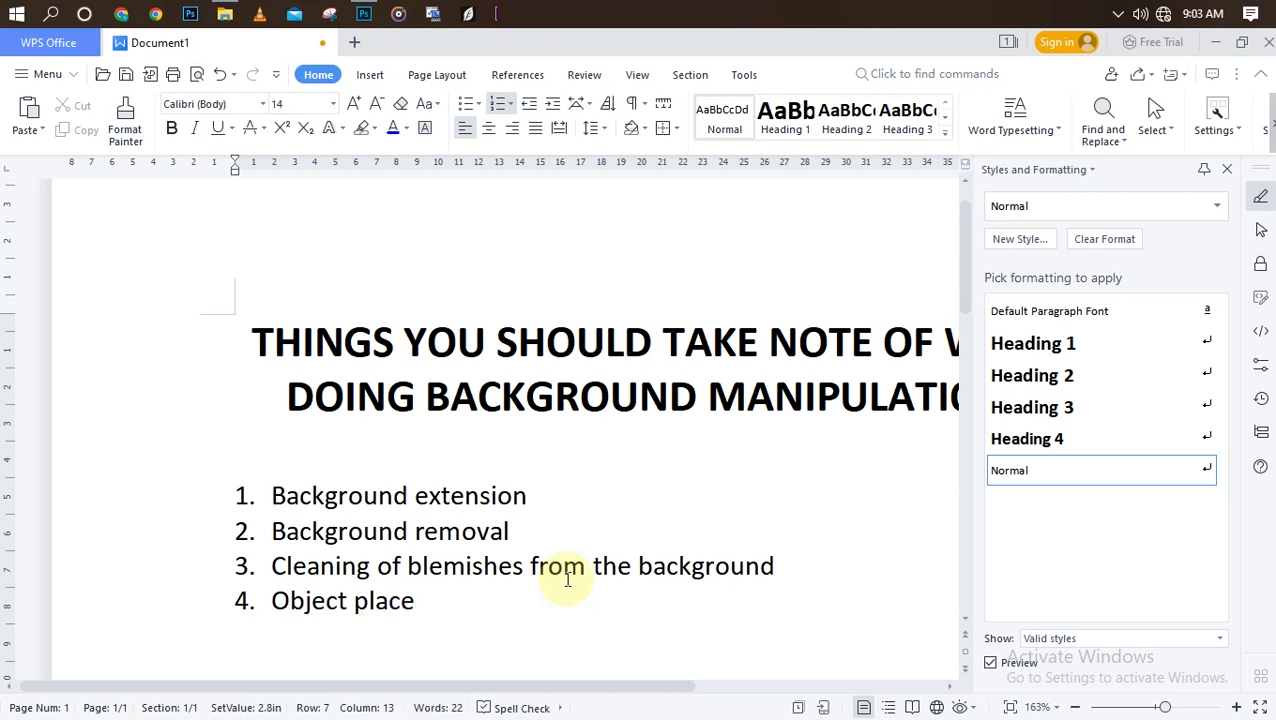
type("ment")
key("Return")
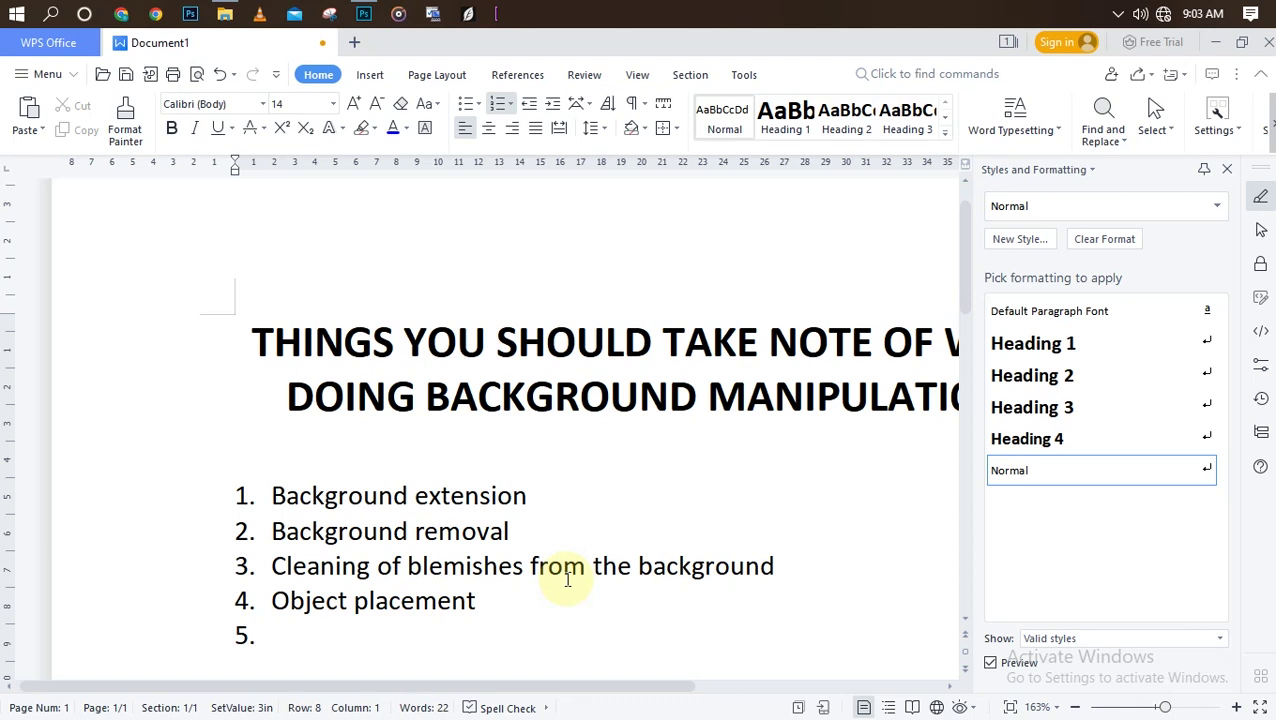
type("color grading")
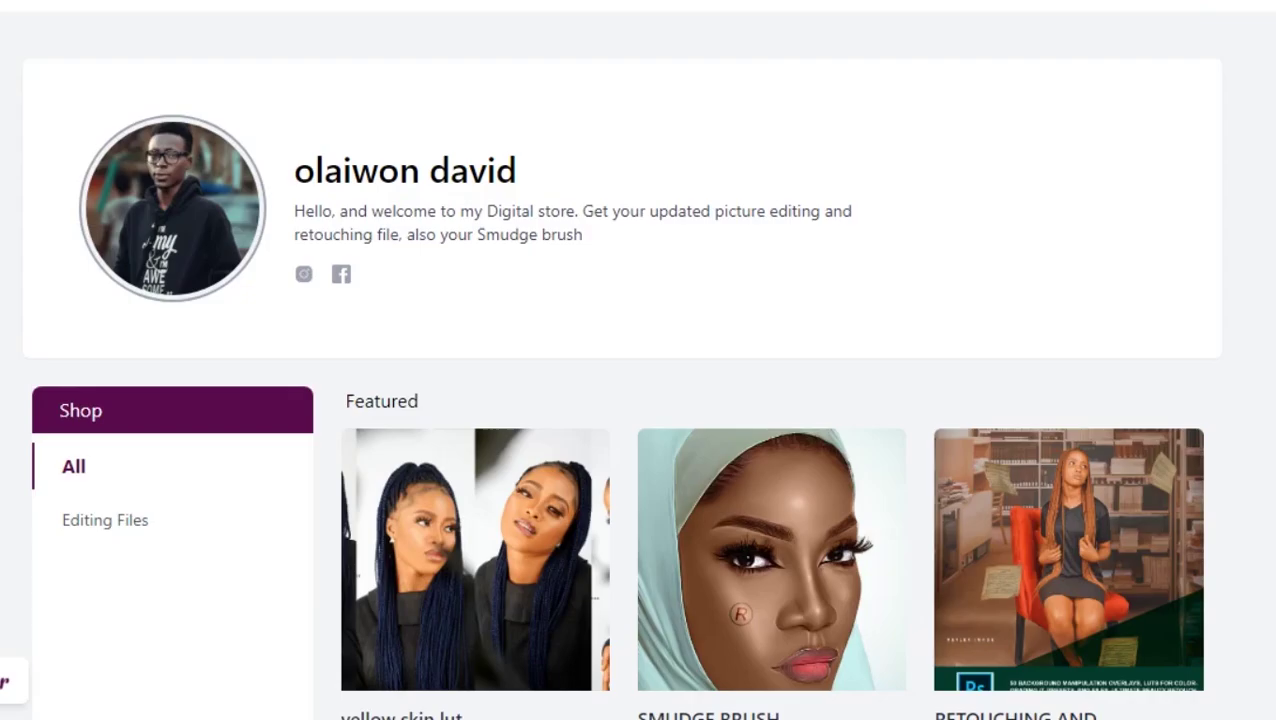
- Look through the featured products and the full product listing of the digital store's shop page
scroll(638, 360, "down", 6)
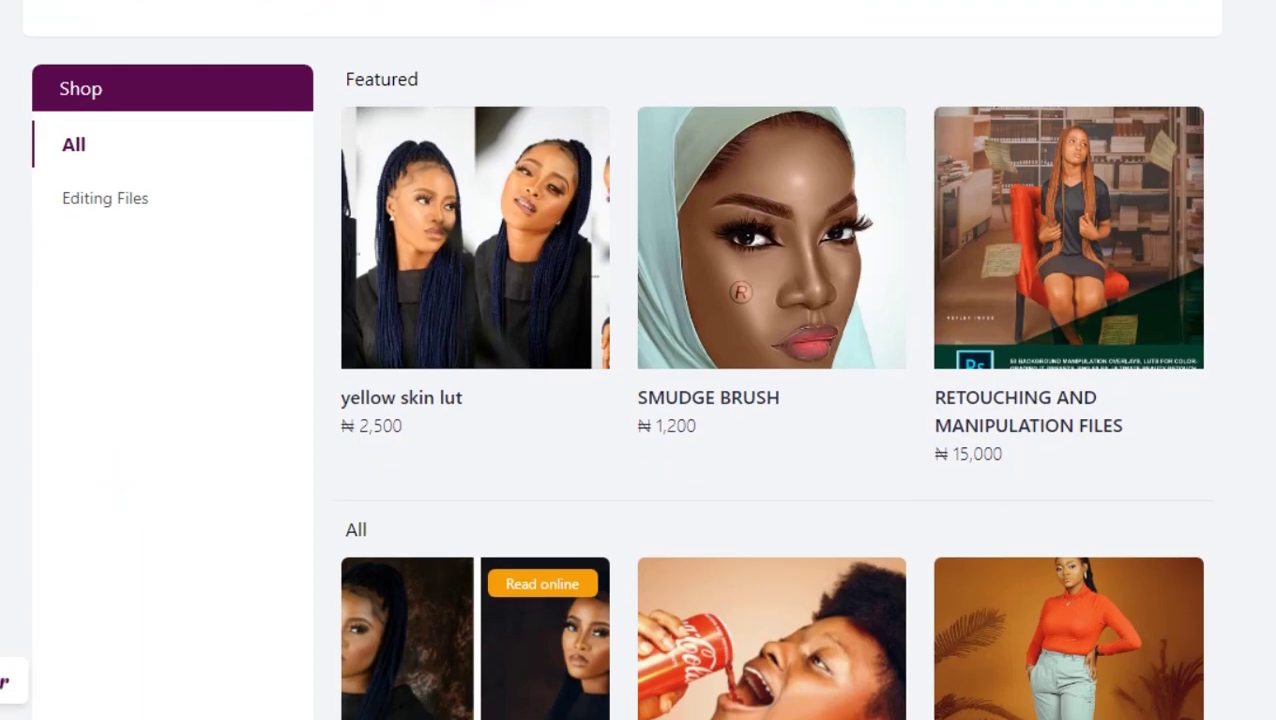
scroll(638, 360, "down", 3)
scroll(638, 360, "up", 5)
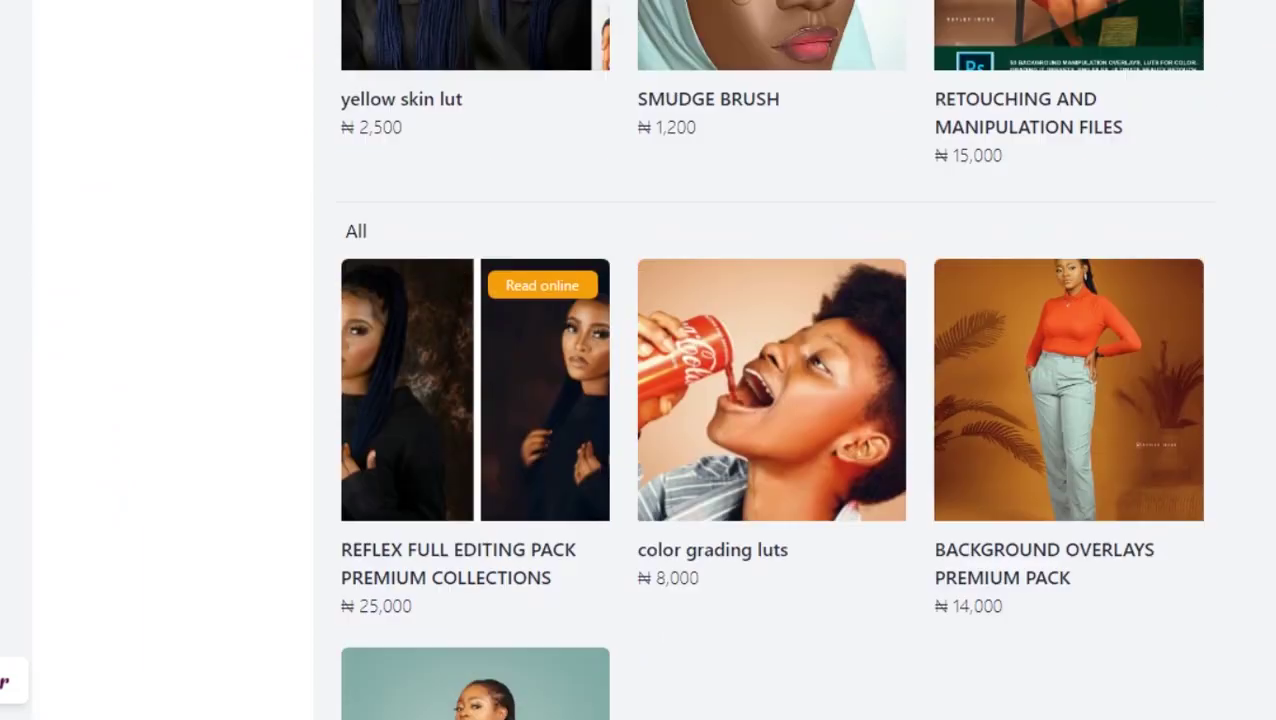
scroll(638, 360, "up", 4)
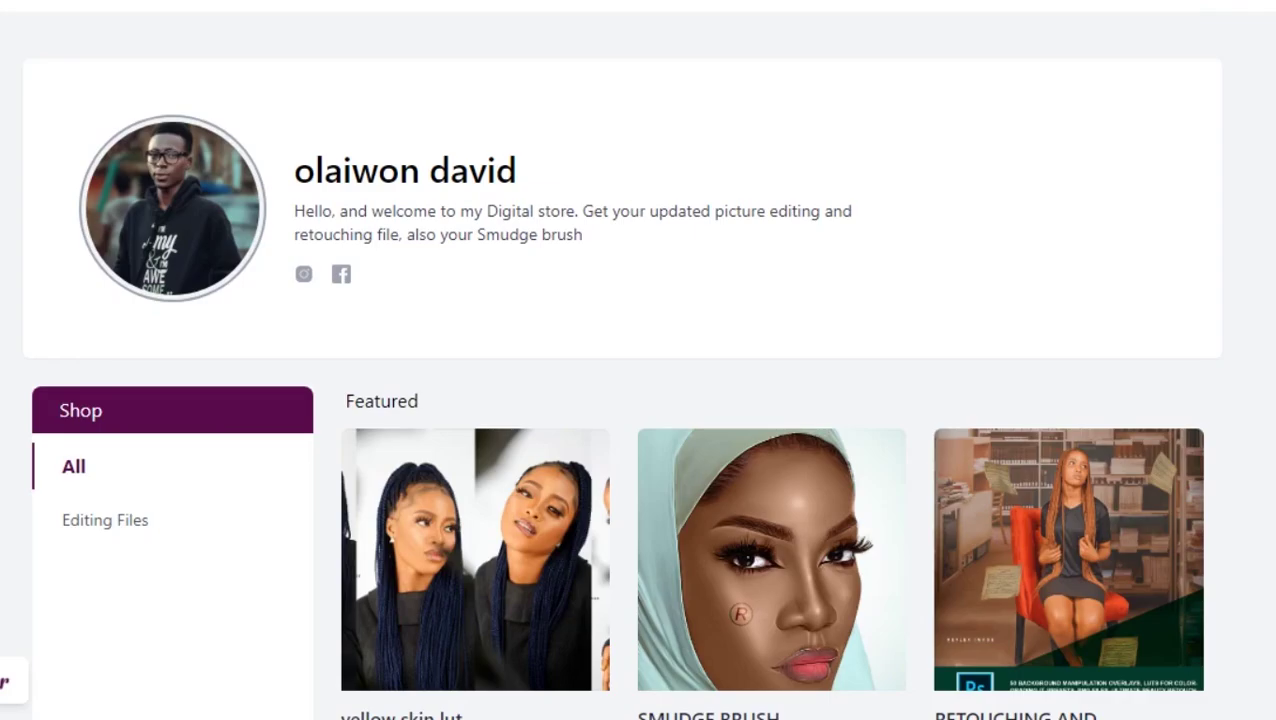
scroll(638, 360, "down", 6)
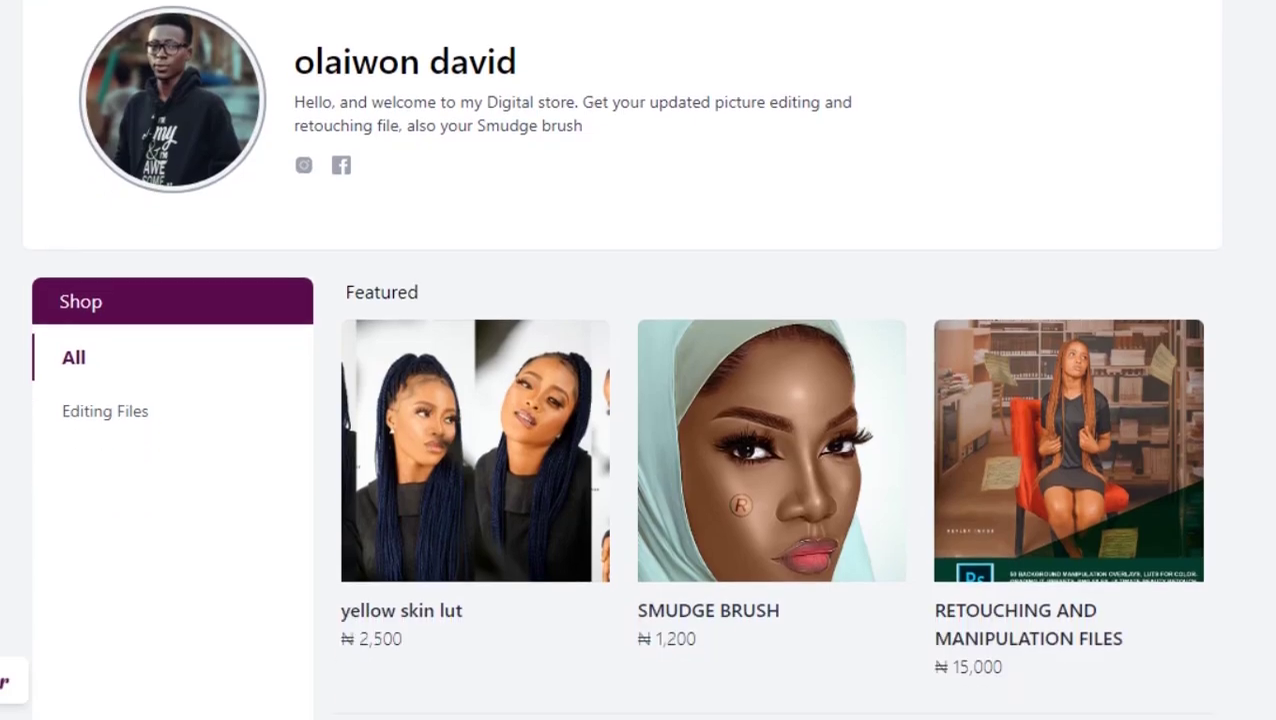
scroll(638, 360, "down", 3)
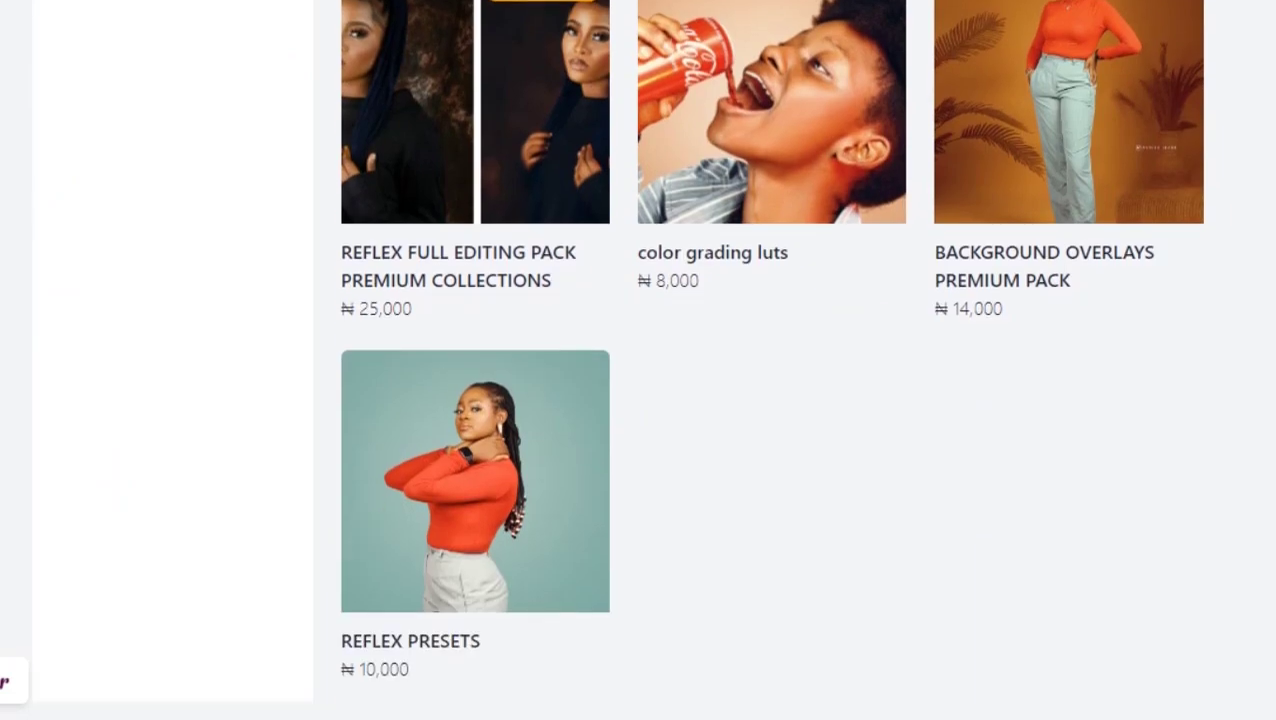
scroll(638, 360, "up", 3)
scroll(620, 360, "up", 5)
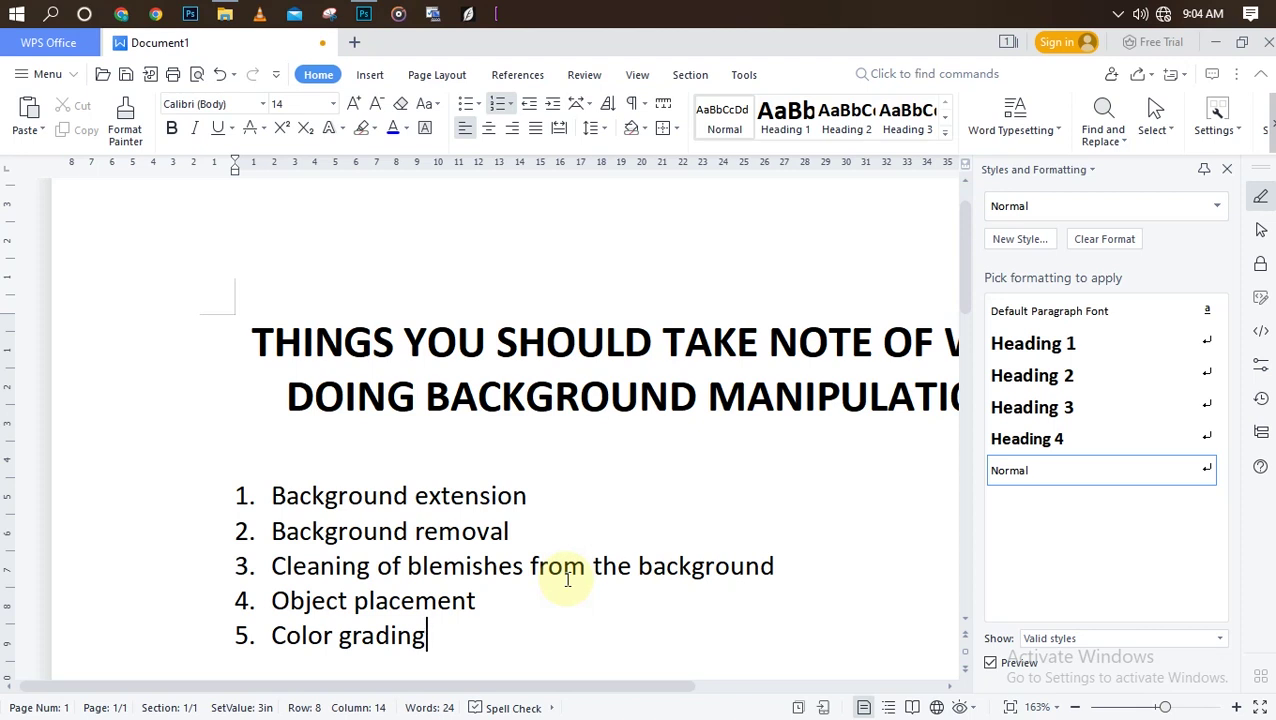
- Switch to Photoshop, duplicate the Background layer, and stretch its full-width strip above the woman's head upward to about 232% height, covering the upper white border
left_click(363, 13)
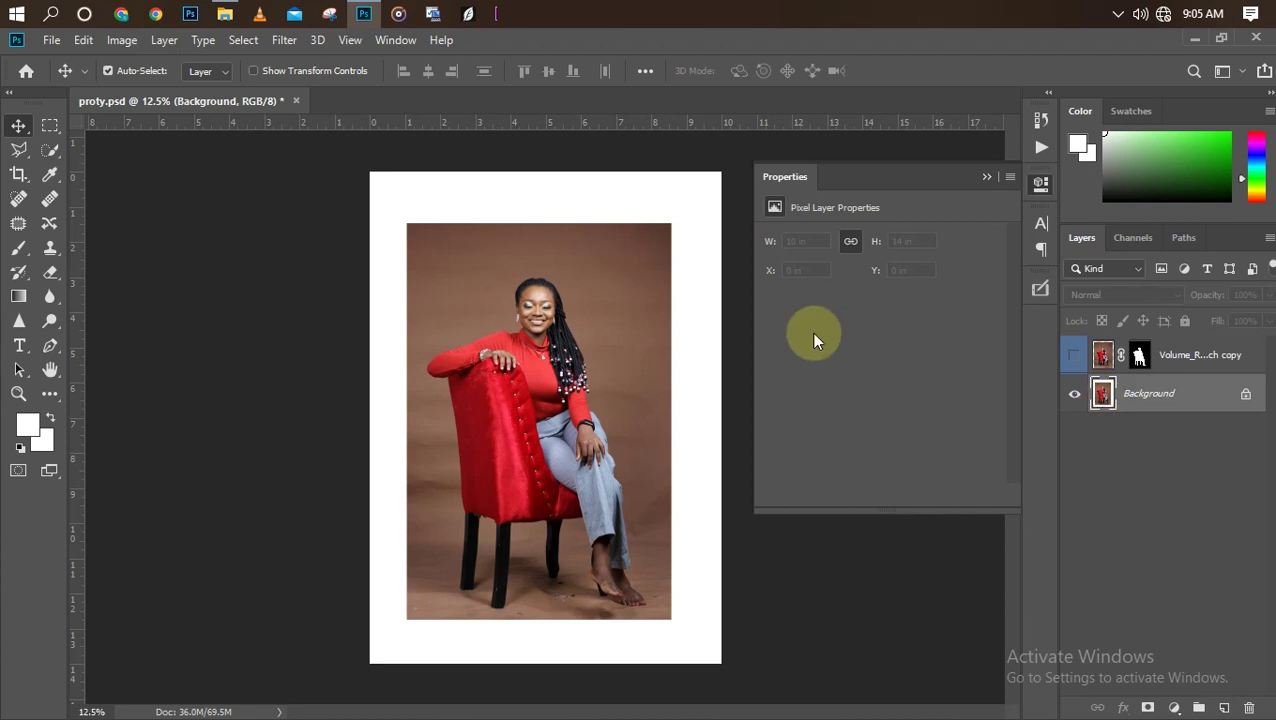
key("ctrl+j")
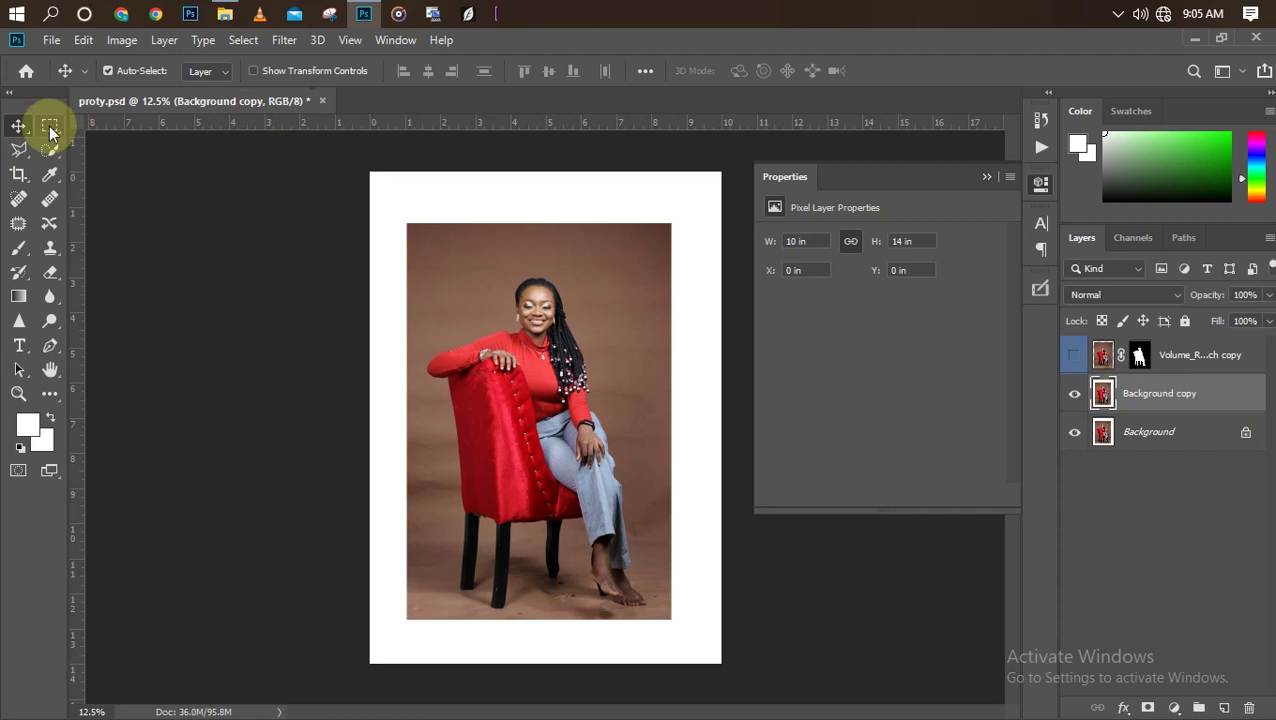
left_click_drag(49, 126, 145, 128)
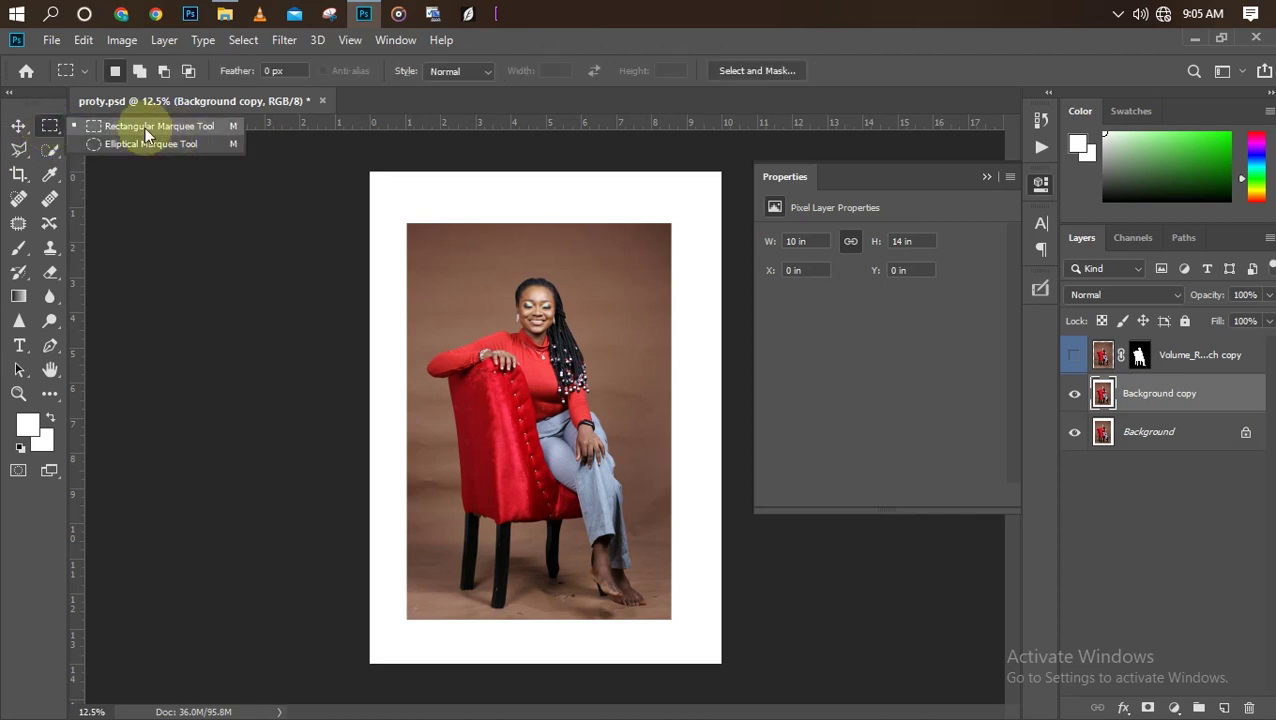
left_click(362, 162)
left_click_drag(447, 217, 732, 269)
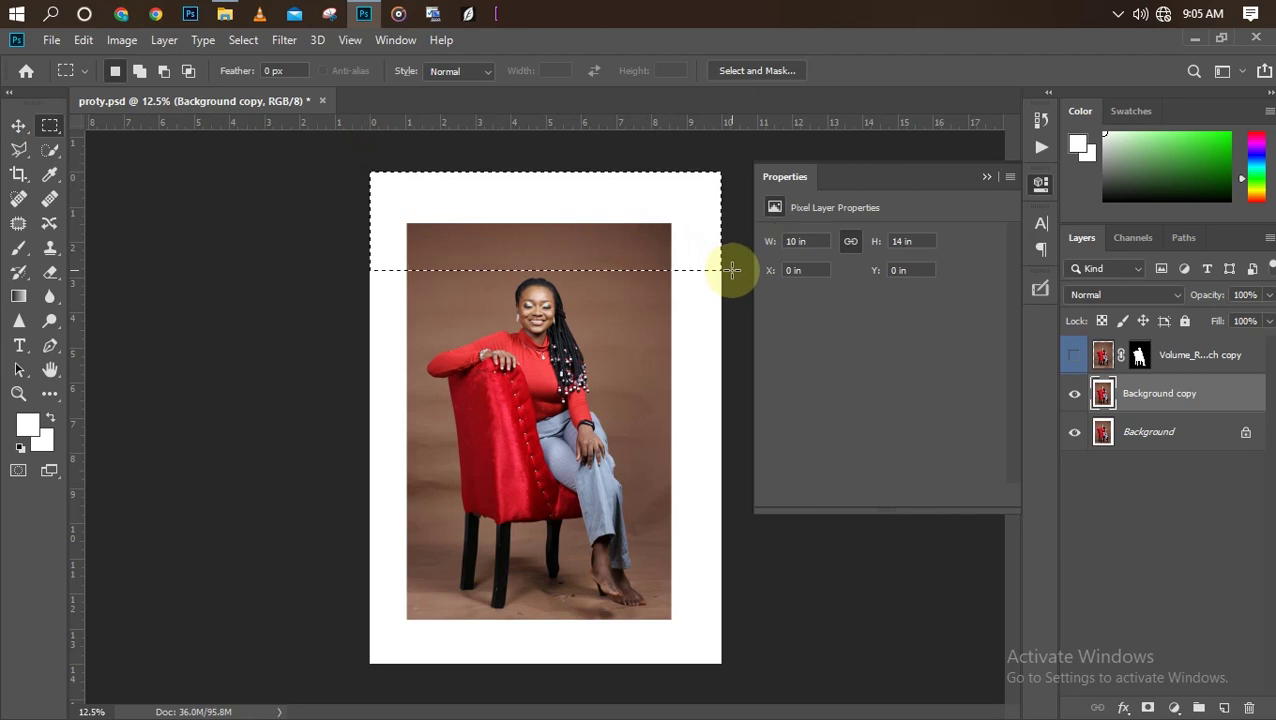
key("ctrl+t")
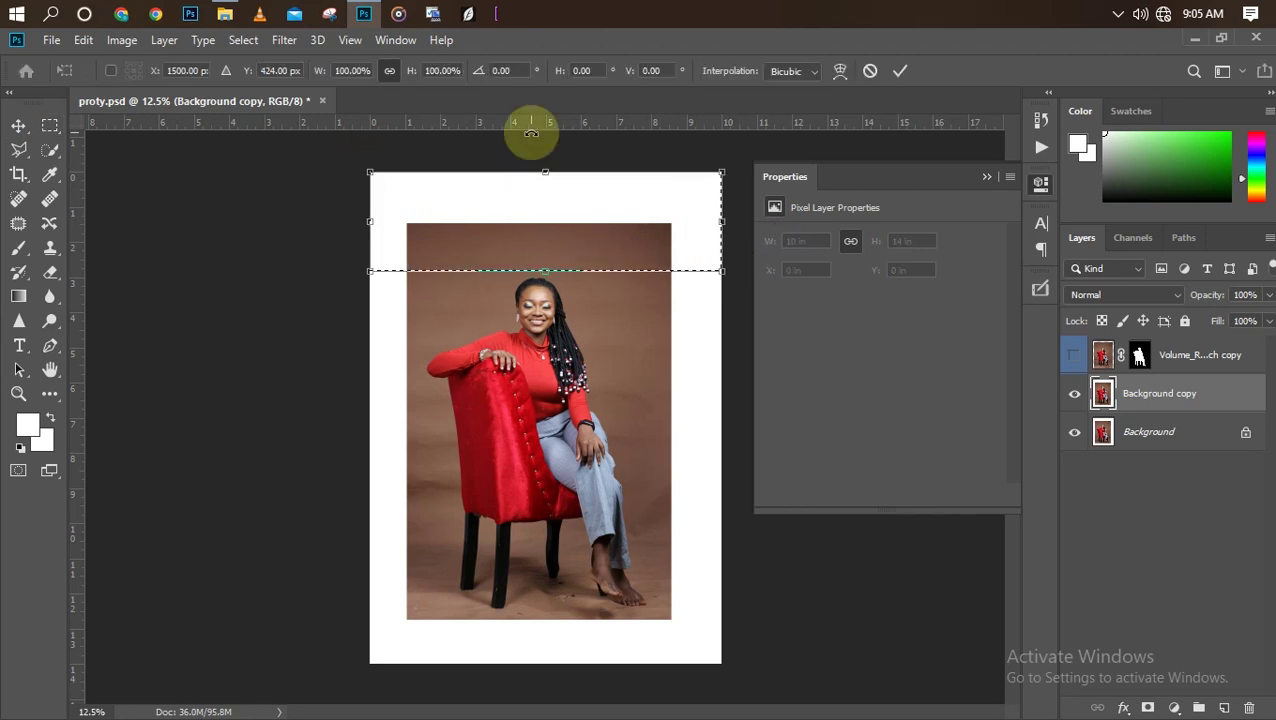
left_click_drag(545, 171, 554, 42)
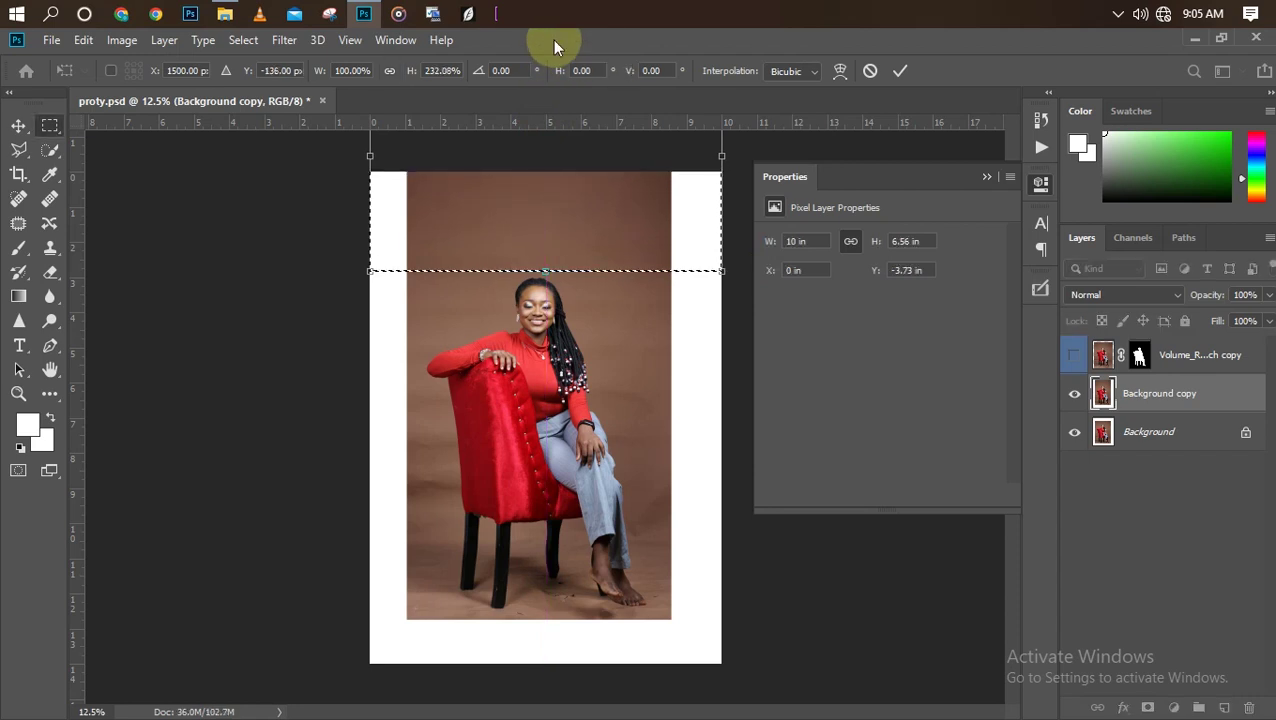
key("Return")
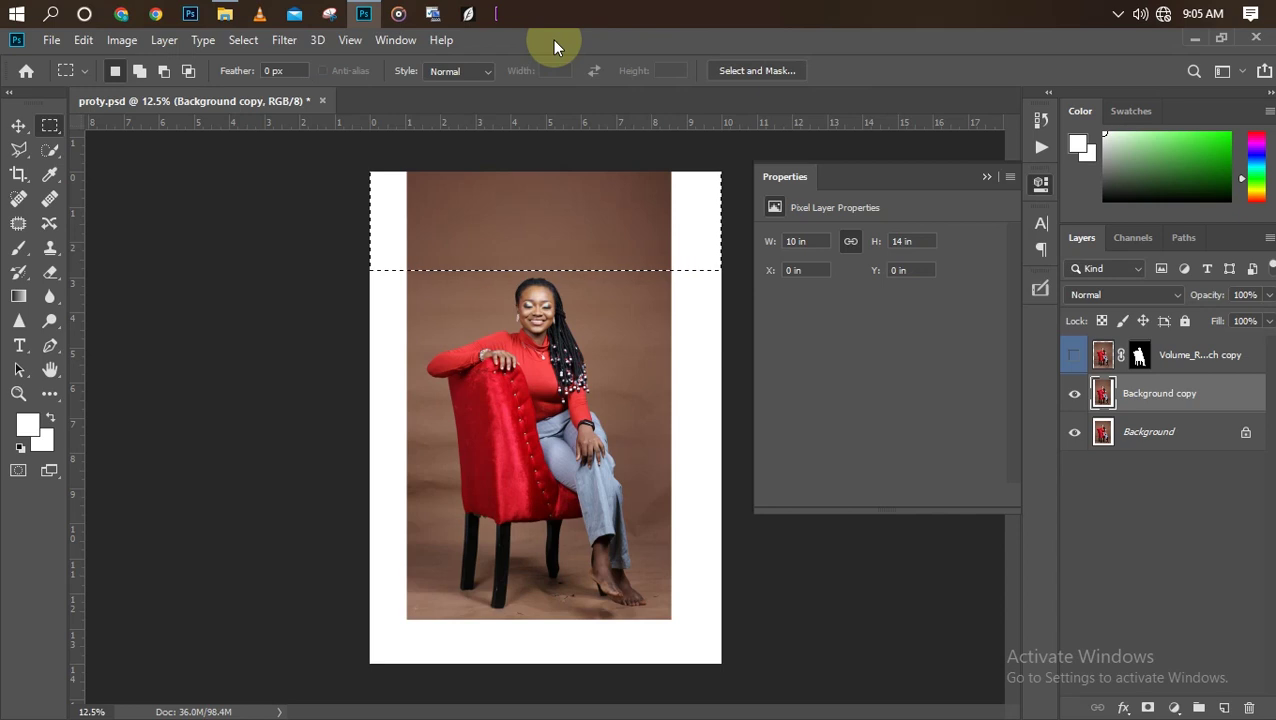
key("ctrl+d")
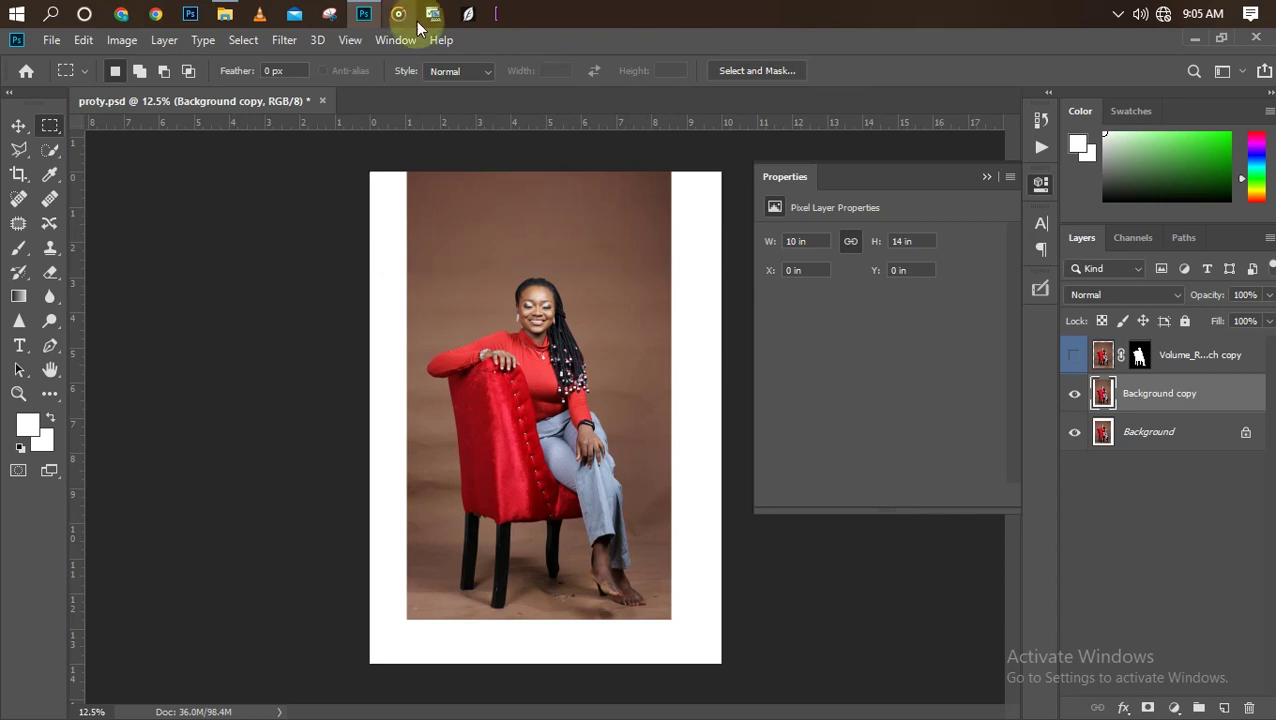
- Select the full-height strip along the portrait's right edge, stretch it outward to cover the right white border, and deselect it
scroll(641, 219, "up", 1)
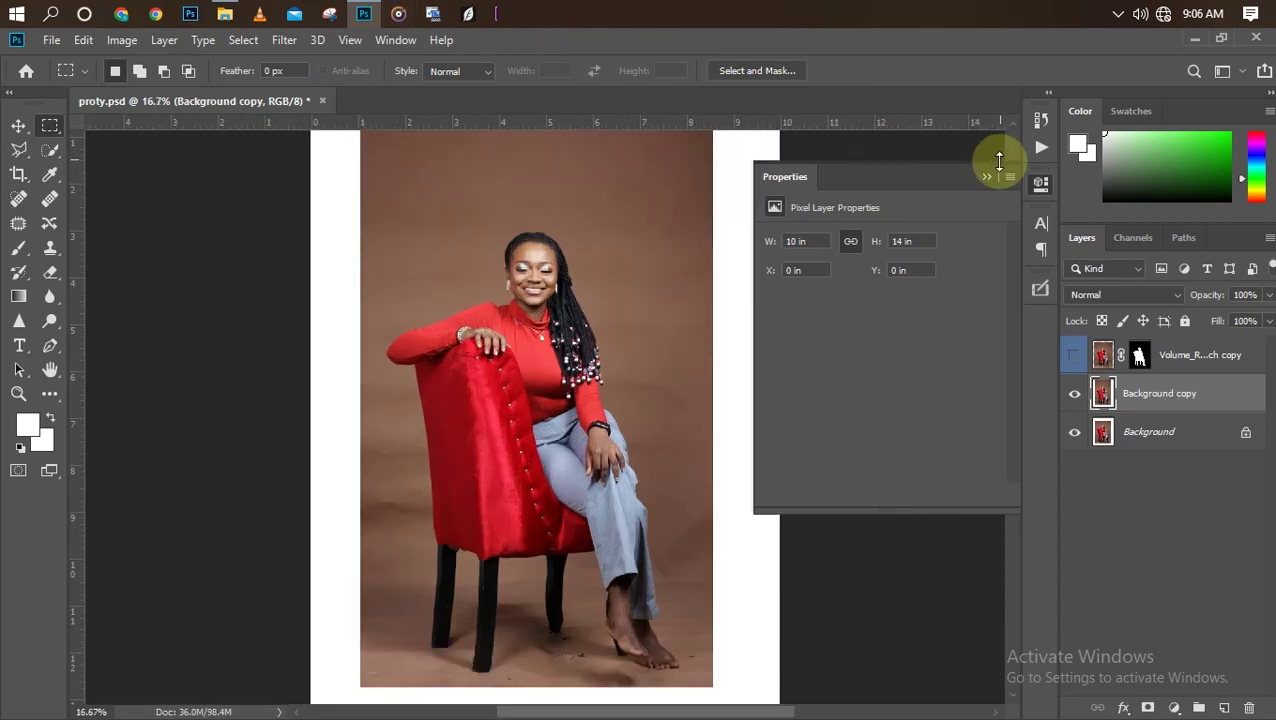
left_click(986, 177)
left_click_drag(1011, 399, 1009, 361)
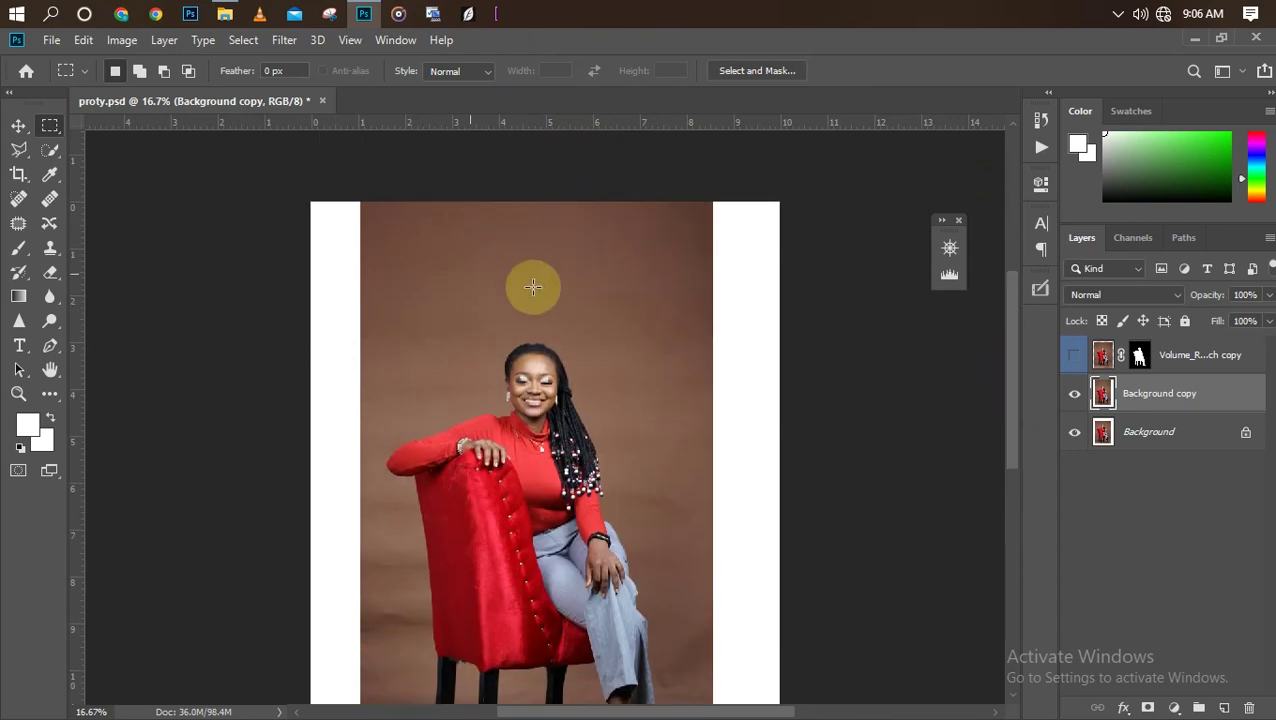
scroll(520, 293, "down", 1)
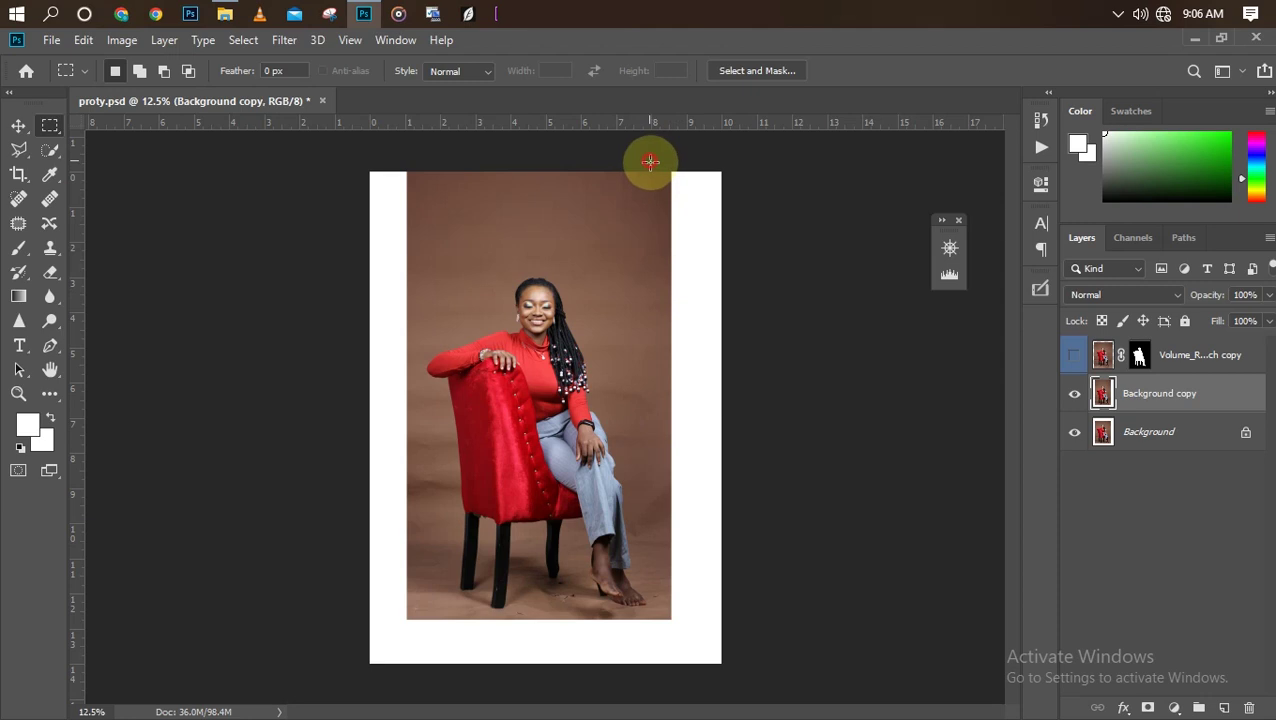
left_click_drag(650, 161, 906, 712)
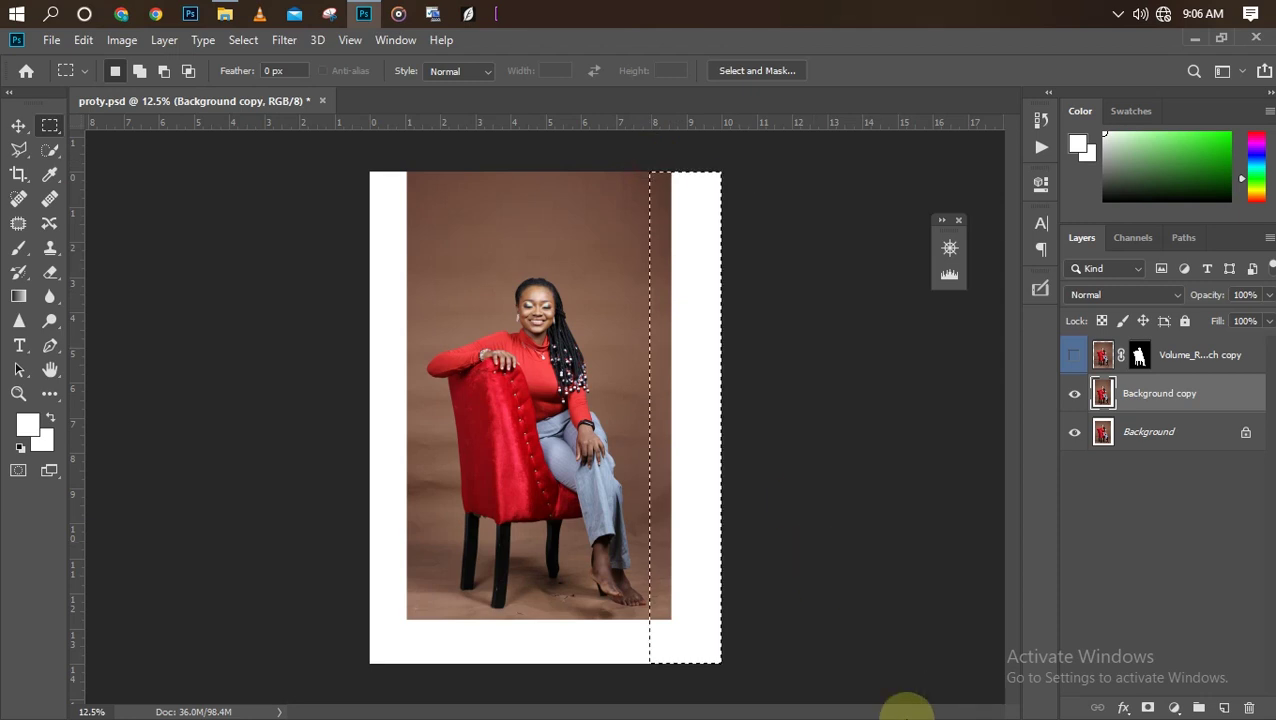
key("ctrl+plus")
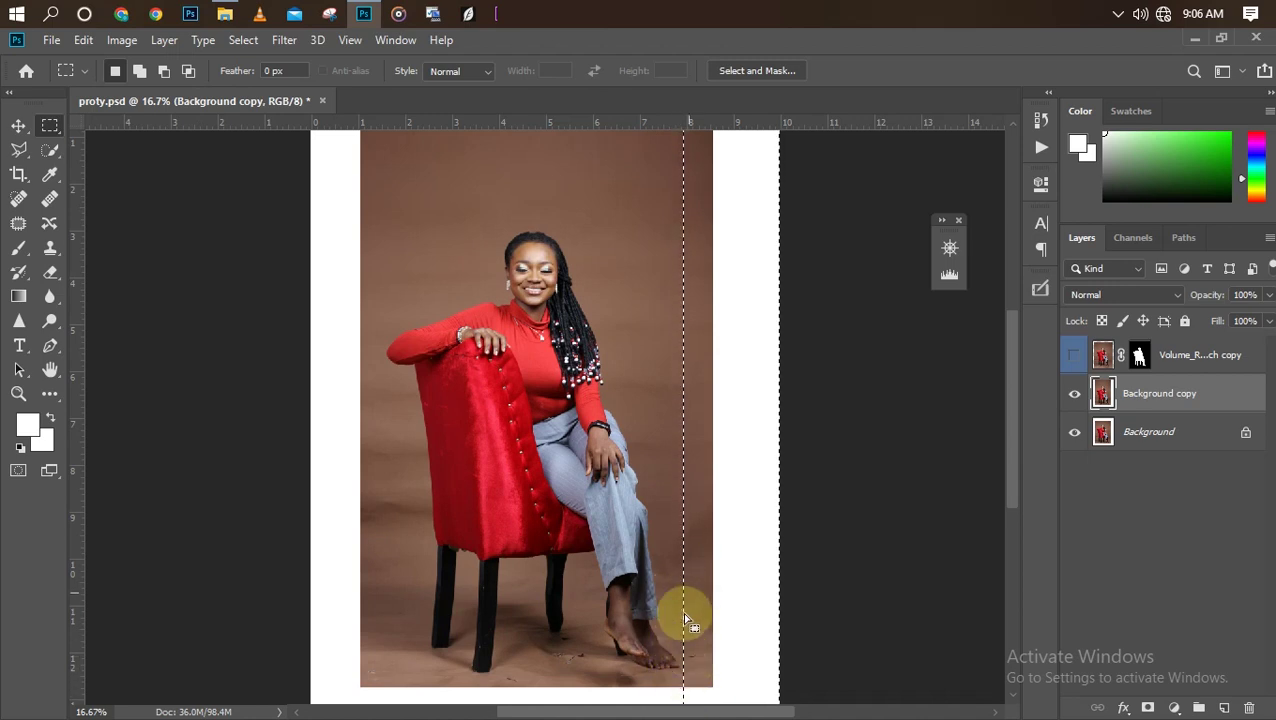
key("ctrl+minus")
key("ctrl+plus")
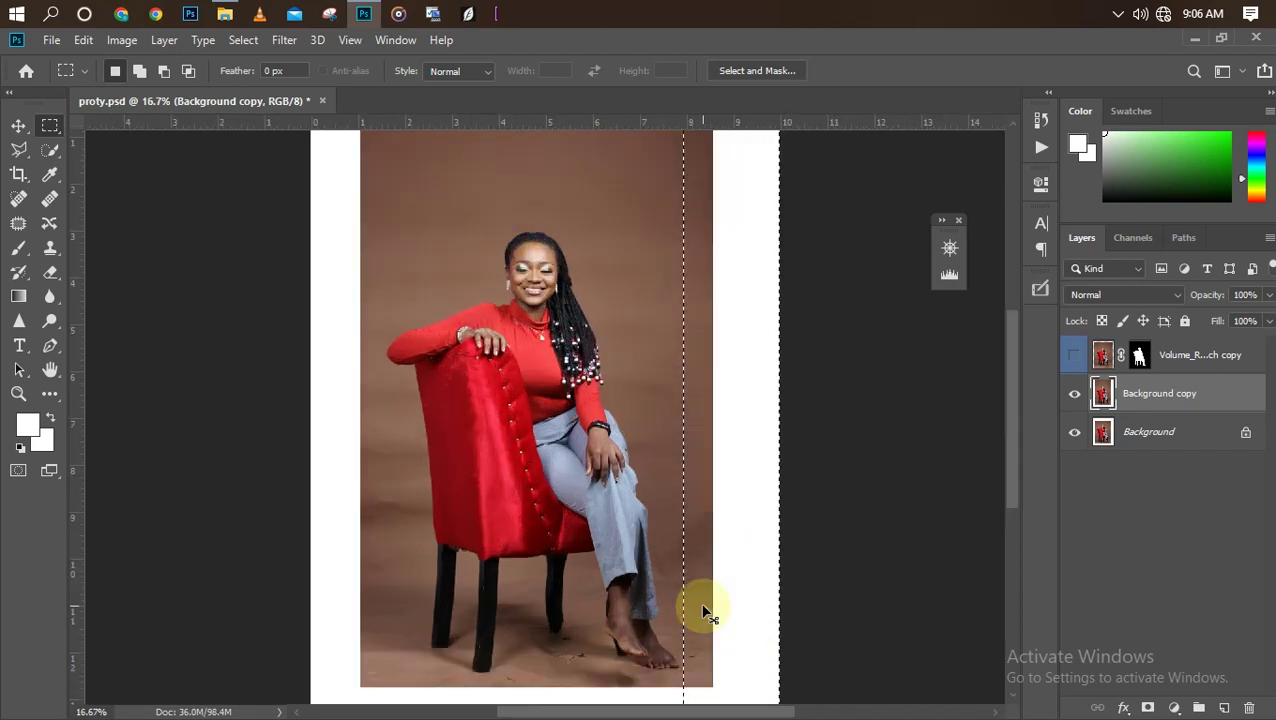
key("ctrl+minus")
key("ctrl+t")
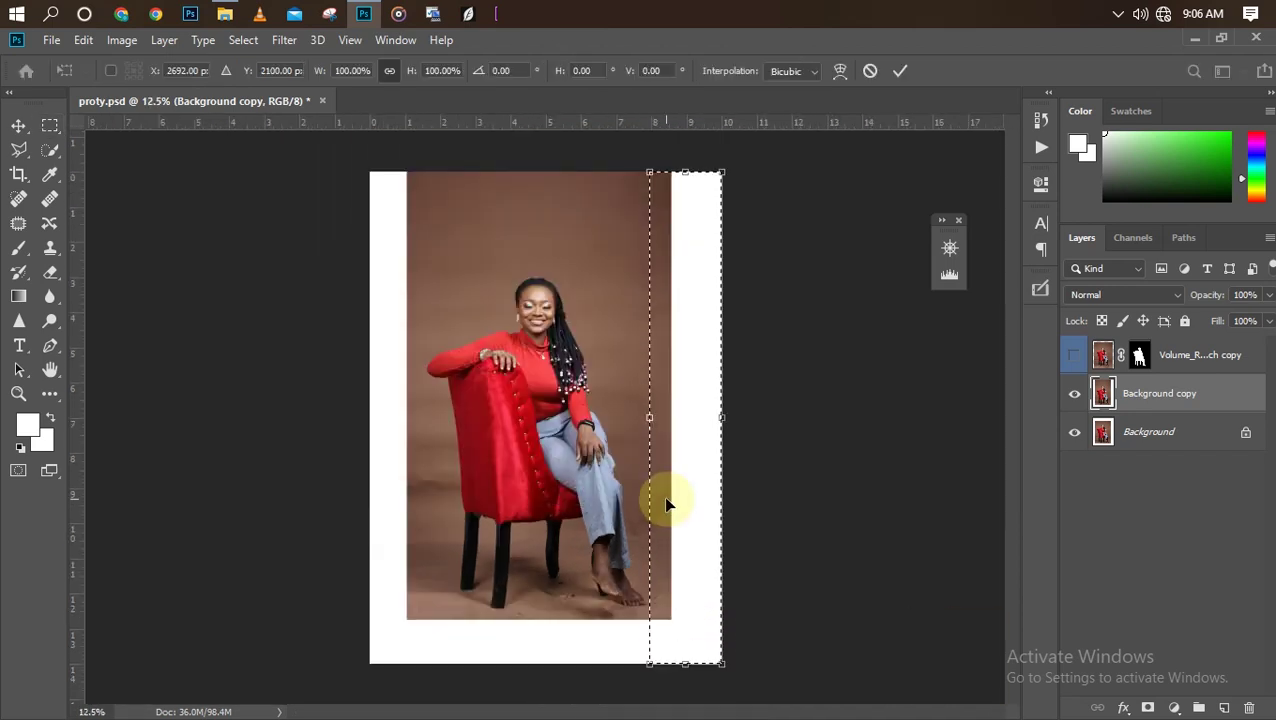
left_click_drag(724, 418, 903, 414)
key("Escape")
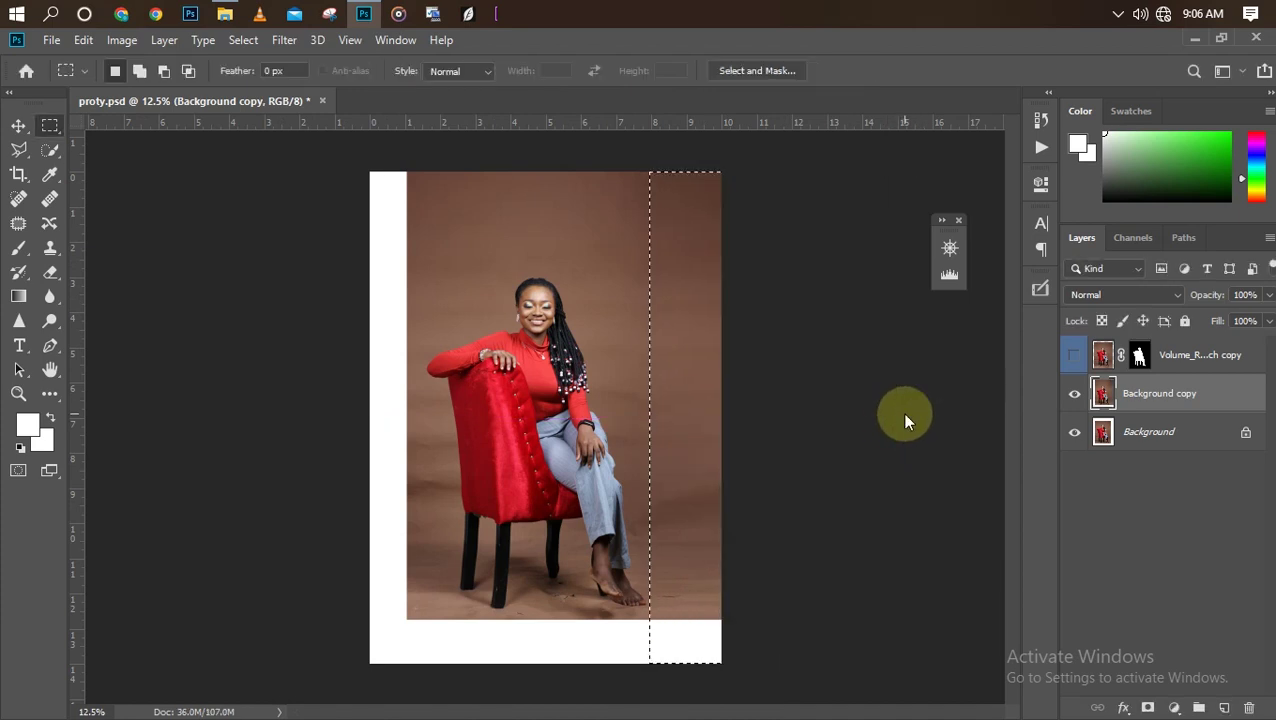
left_click(901, 412)
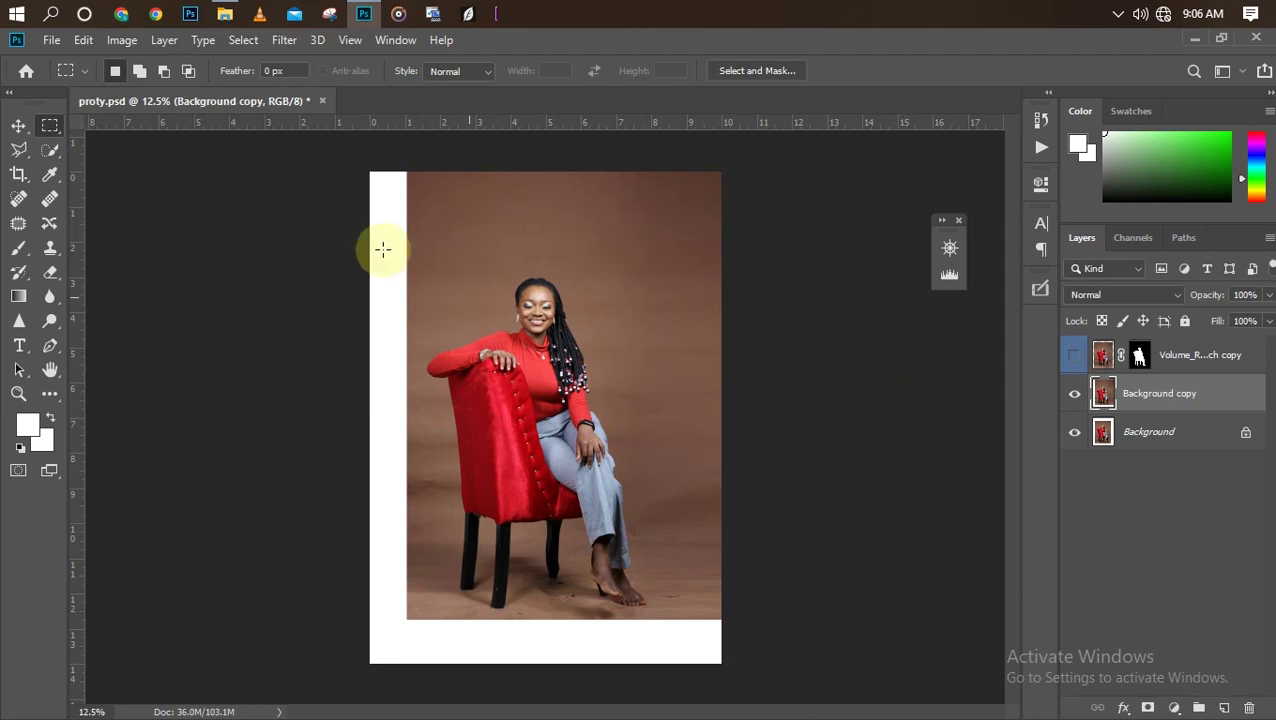
- Select the full-height strip along the portrait's left edge, stretch it outward to about 327% width over the white border, and deselect it
left_click_drag(372, 172, 424, 707)
key("ctrl+t")
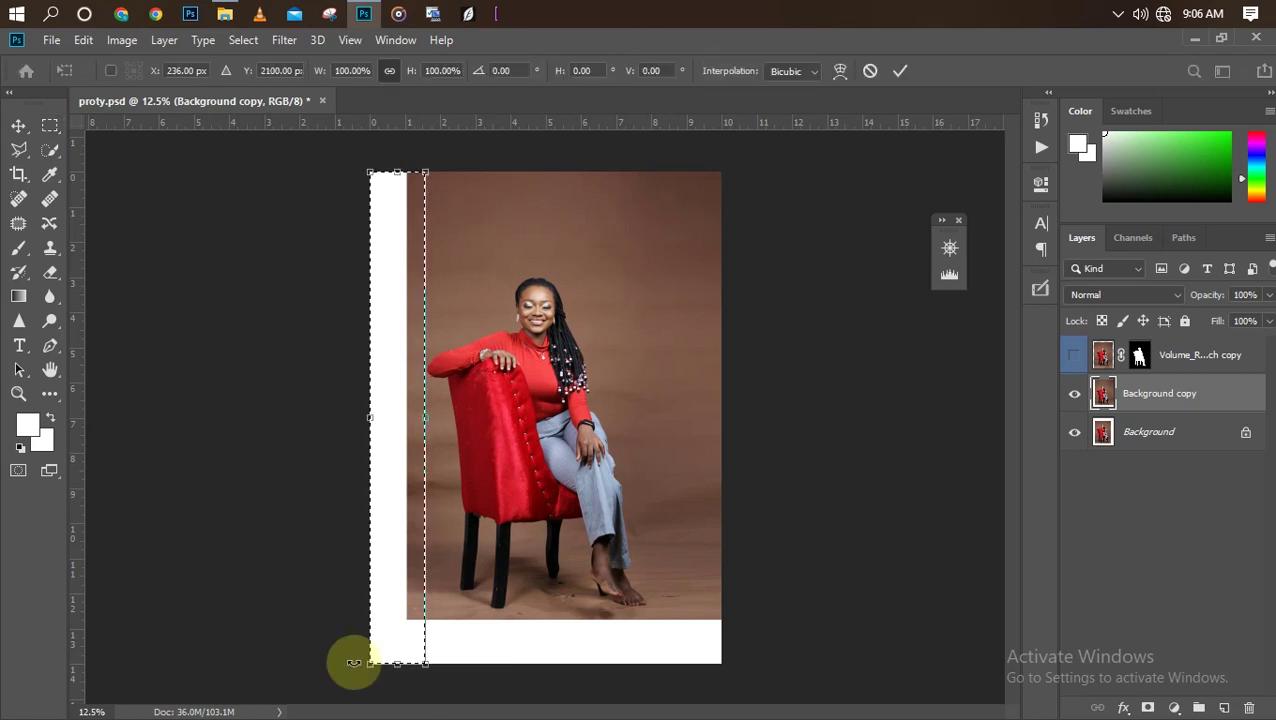
left_click_drag(370, 419, 240, 403)
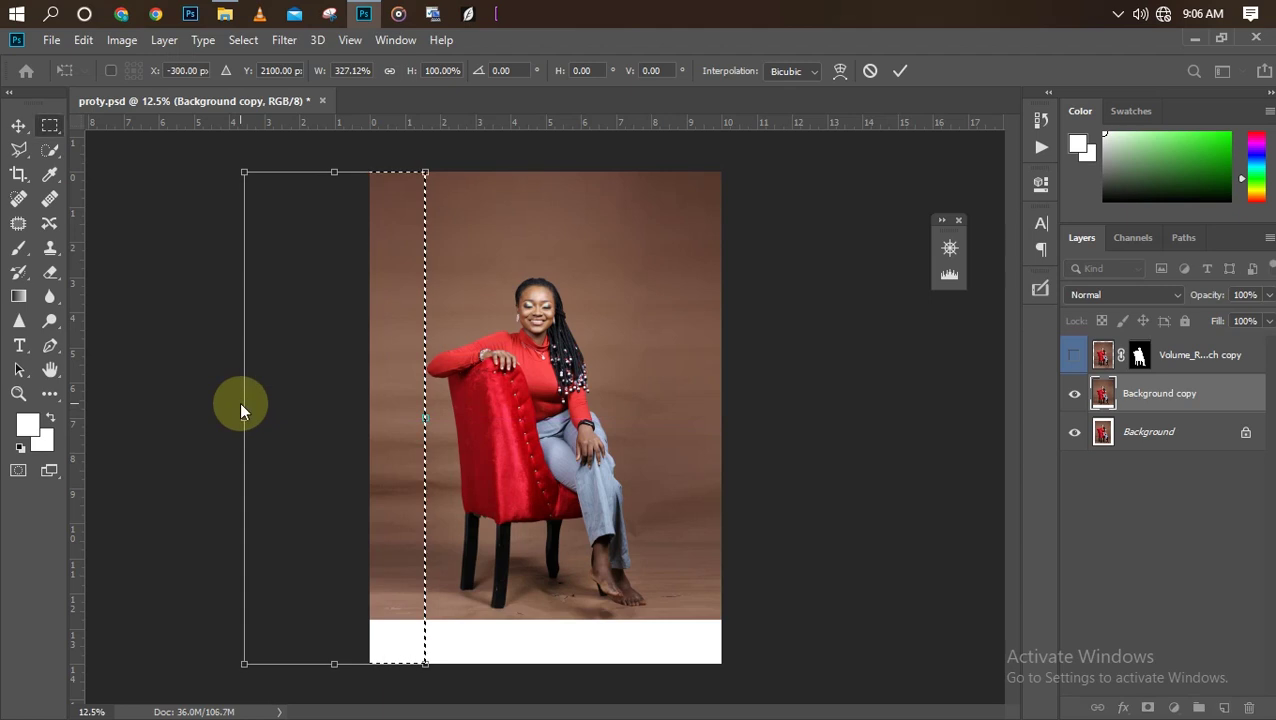
key("Return")
key("ctrl+plus")
key("ctrl+minus")
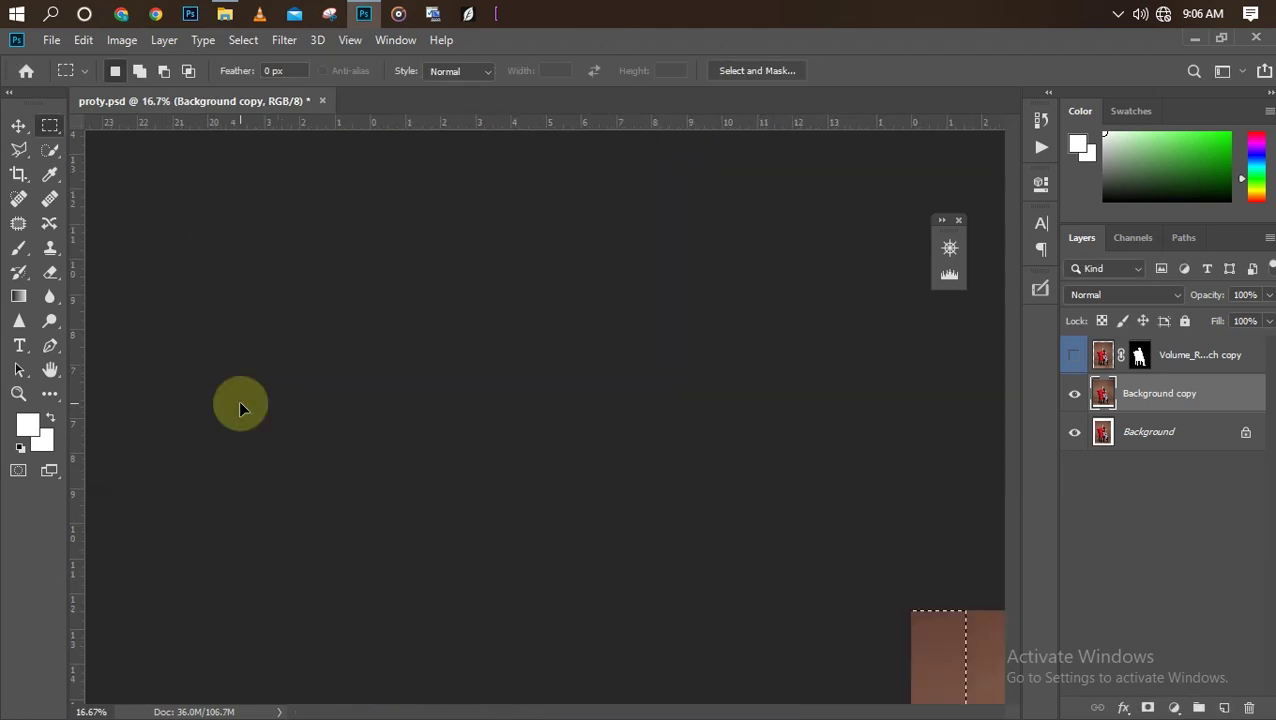
key("ctrl+d")
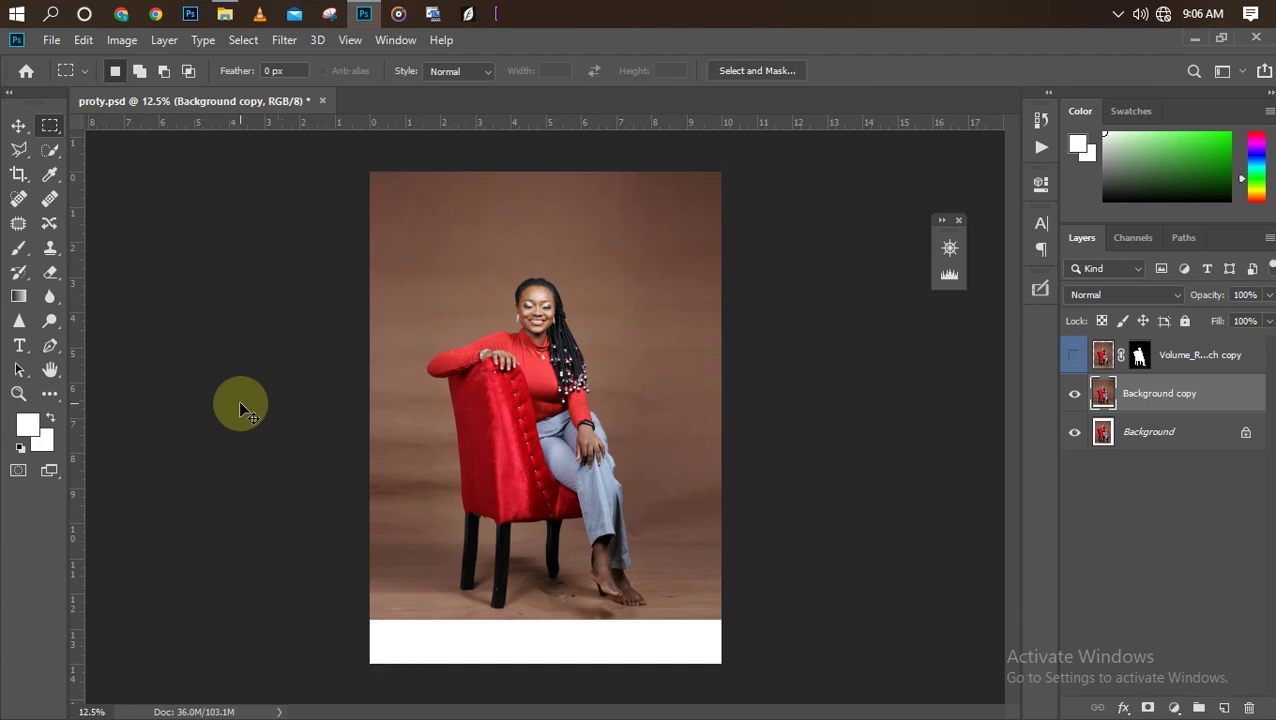
- Select the full-width floor strip below the chair legs and stretch it downward to about 589% height, covering the lower white border
key("ctrl+minus")
key("ctrl+plus")
key("ctrl+plus")
key("ctrl+minus")
key("ctrl+plus")
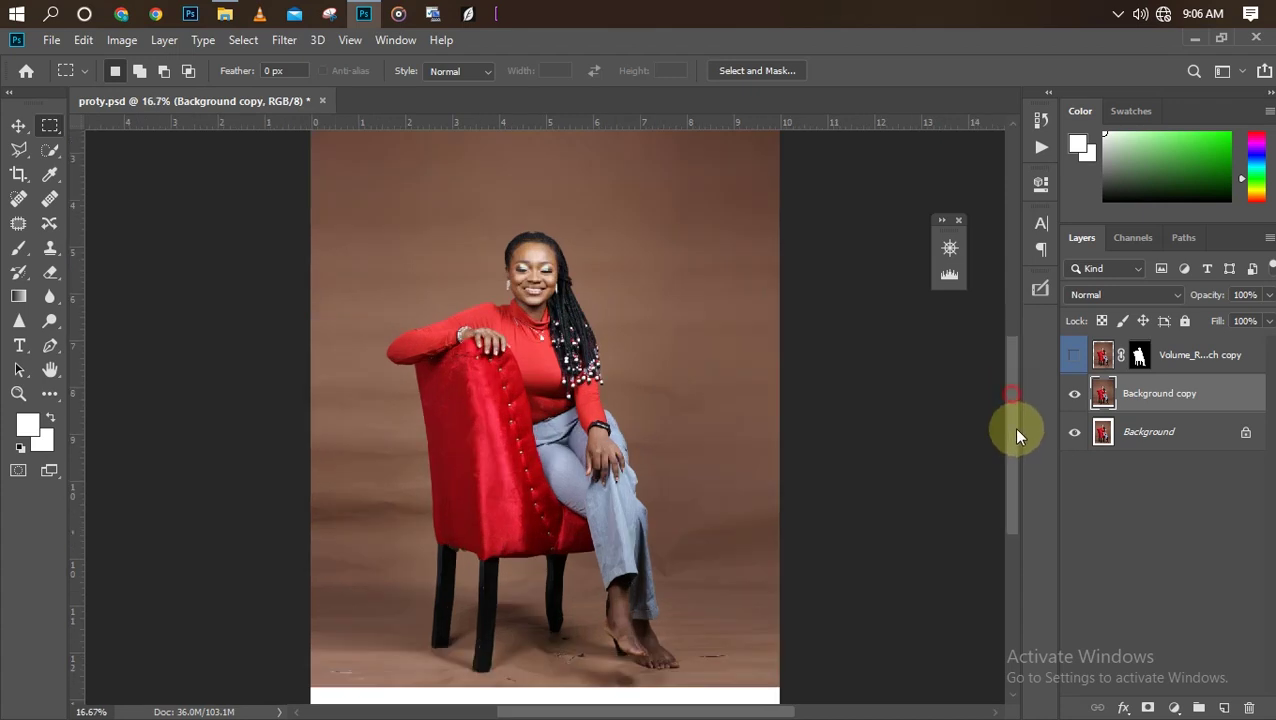
left_click_drag(1013, 427, 1009, 484)
key("ctrl+plus")
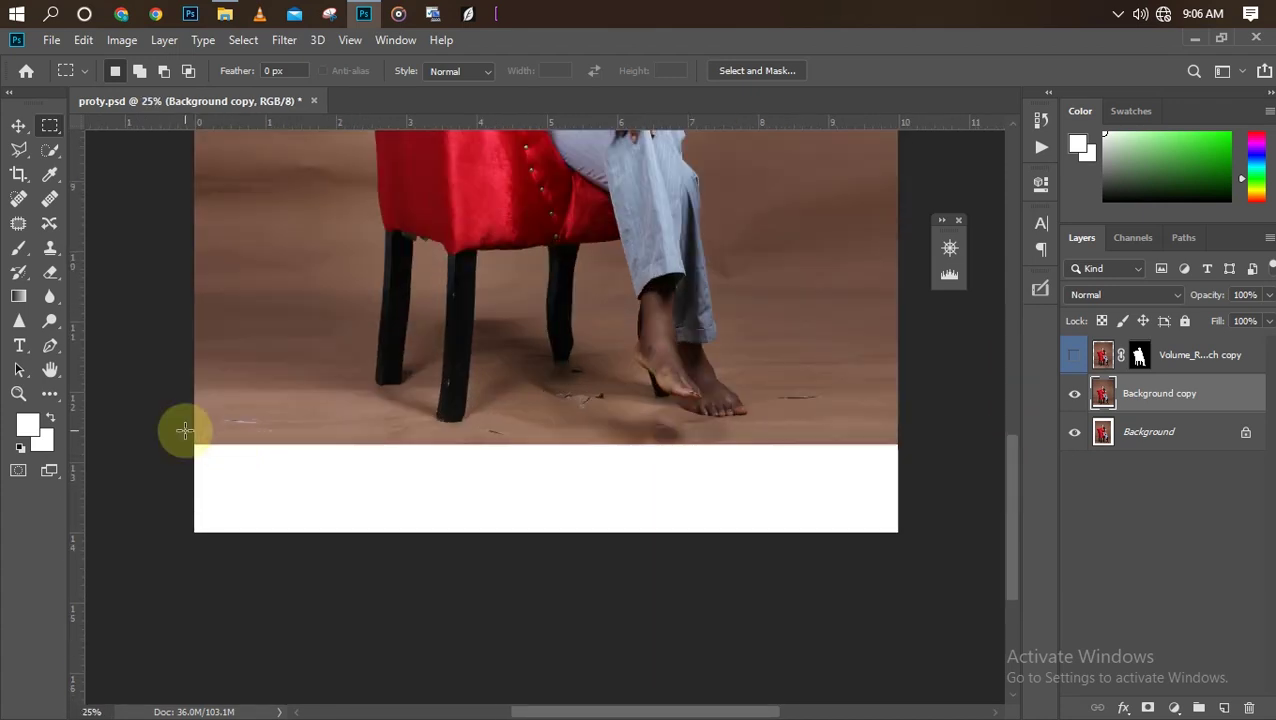
left_click_drag(184, 434, 857, 610)
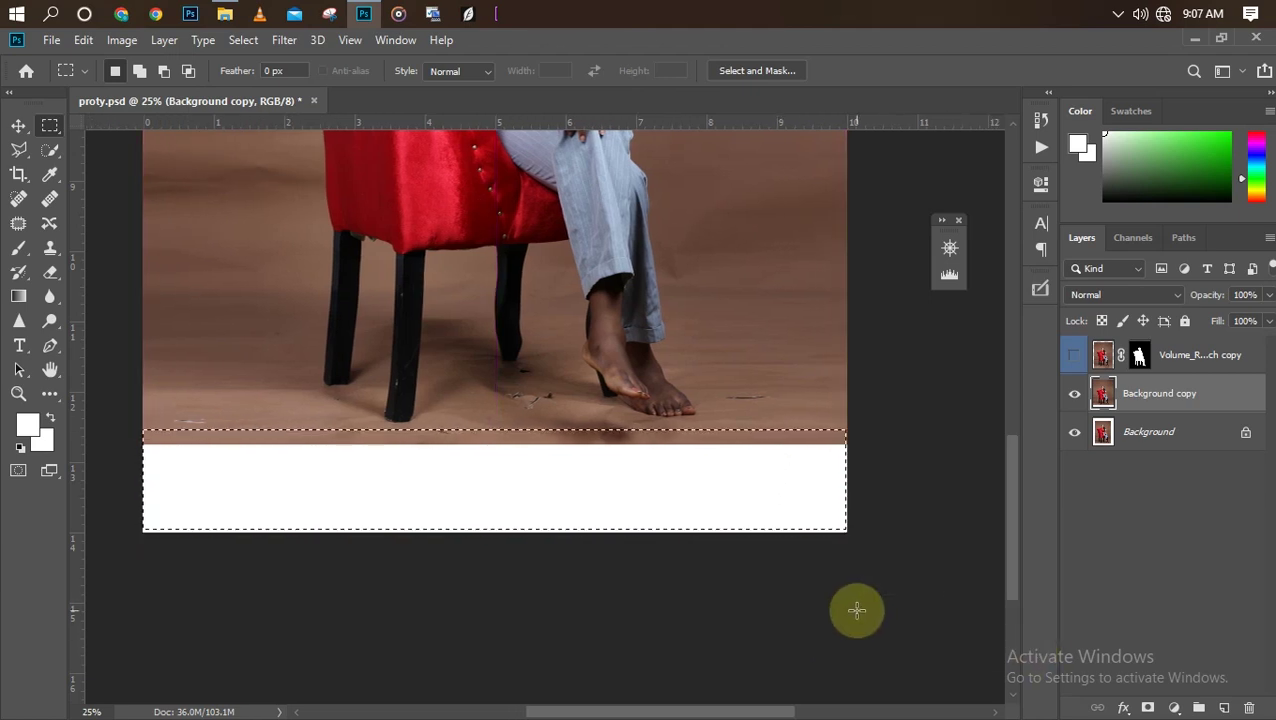
key("shift+Up")
key("shift+Up")
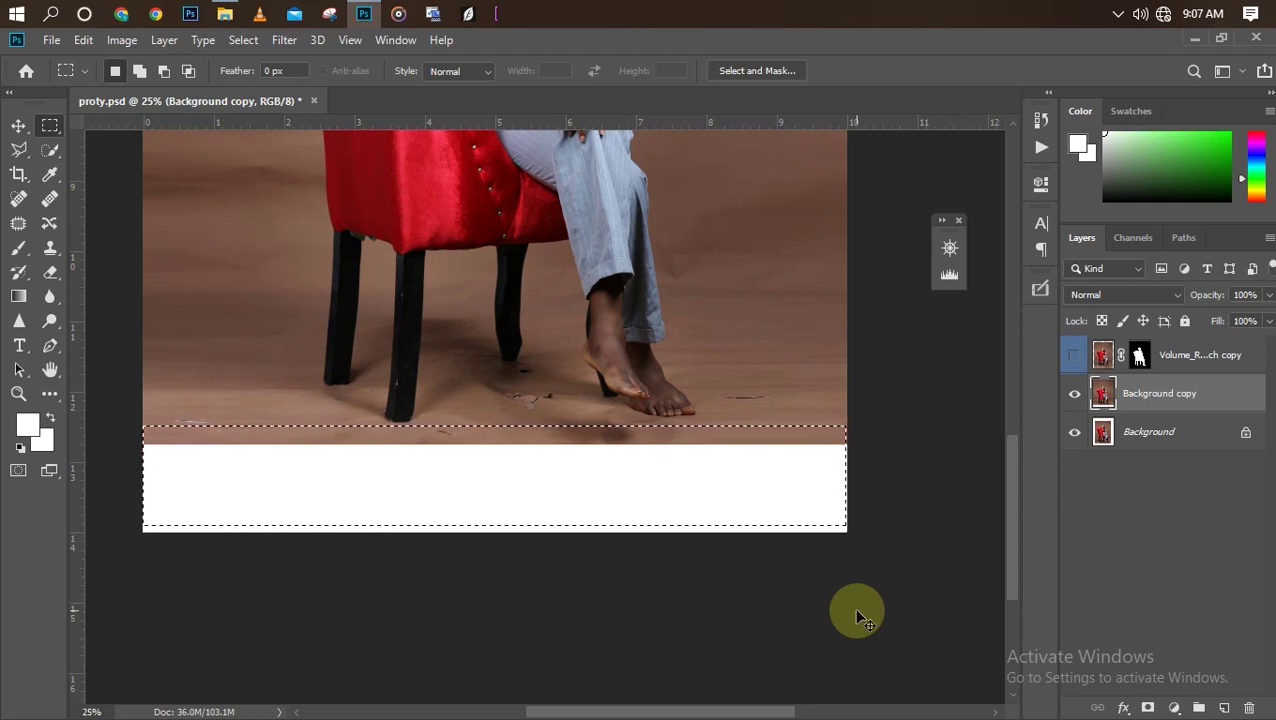
key("ctrl+t")
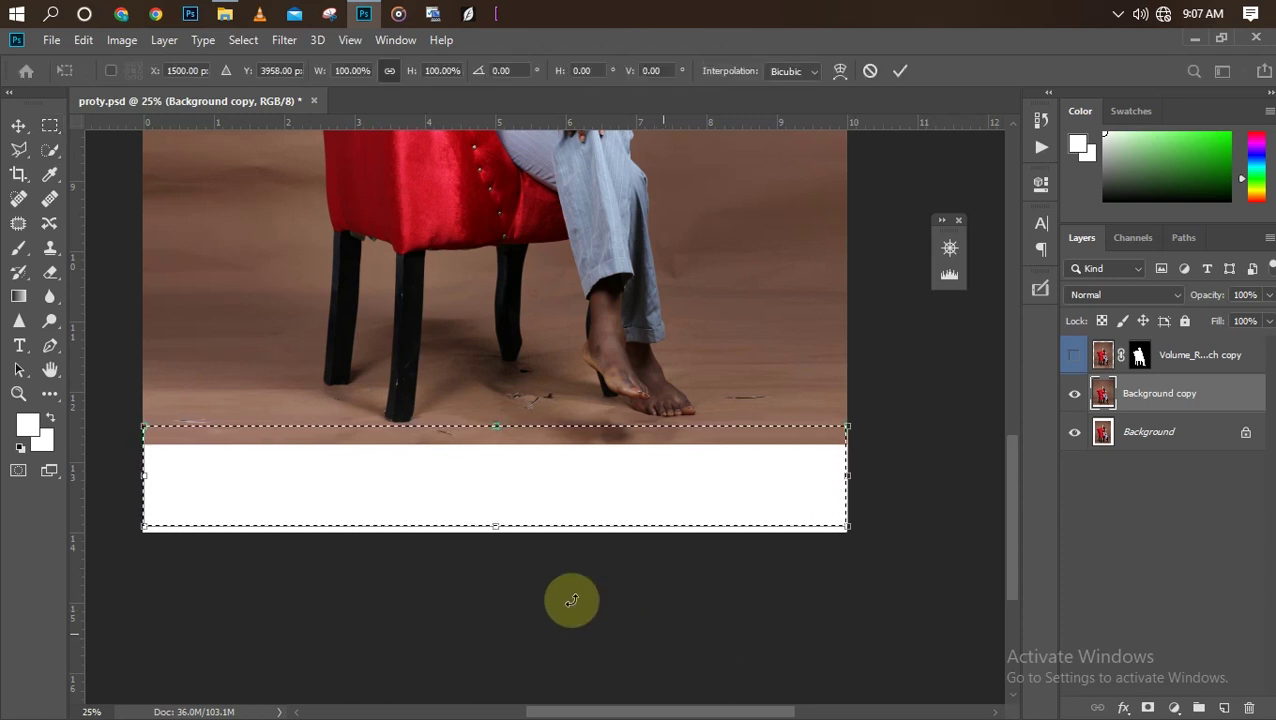
left_click_drag(493, 527, 500, 687)
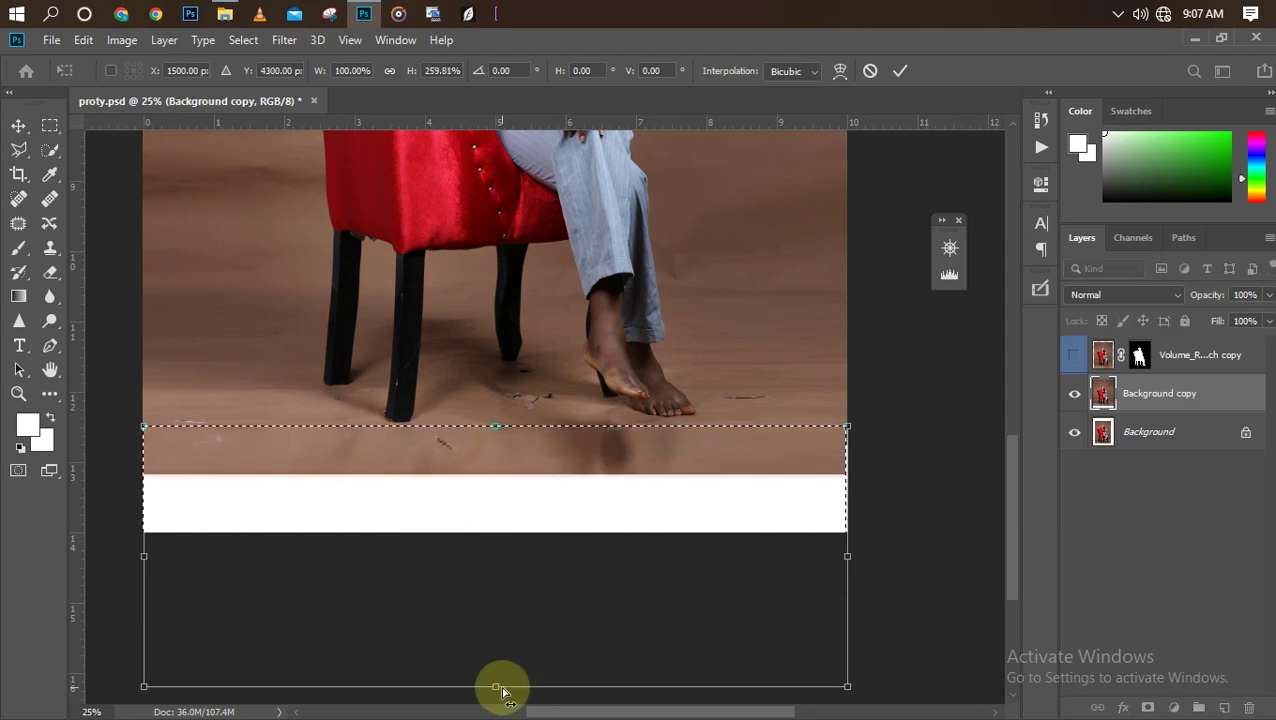
key("ctrl+minus")
key("ctrl+minus")
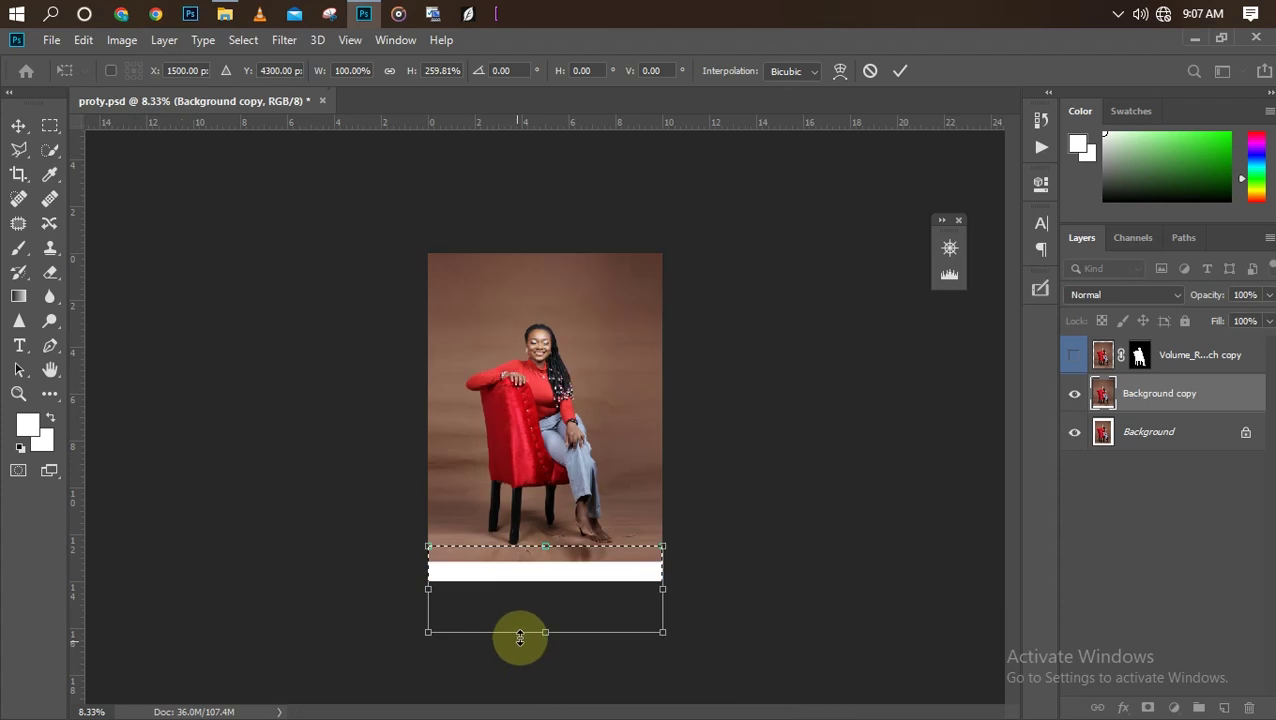
left_click_drag(542, 631, 562, 715)
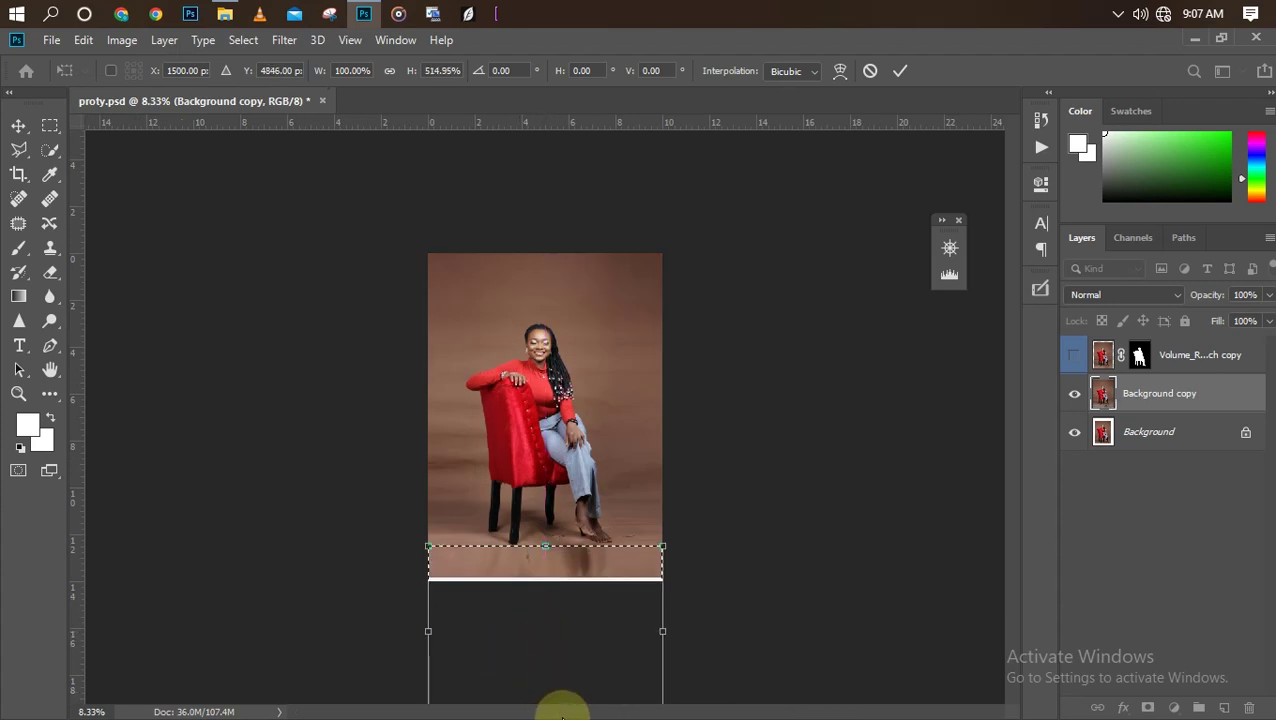
key("ctrl+minus")
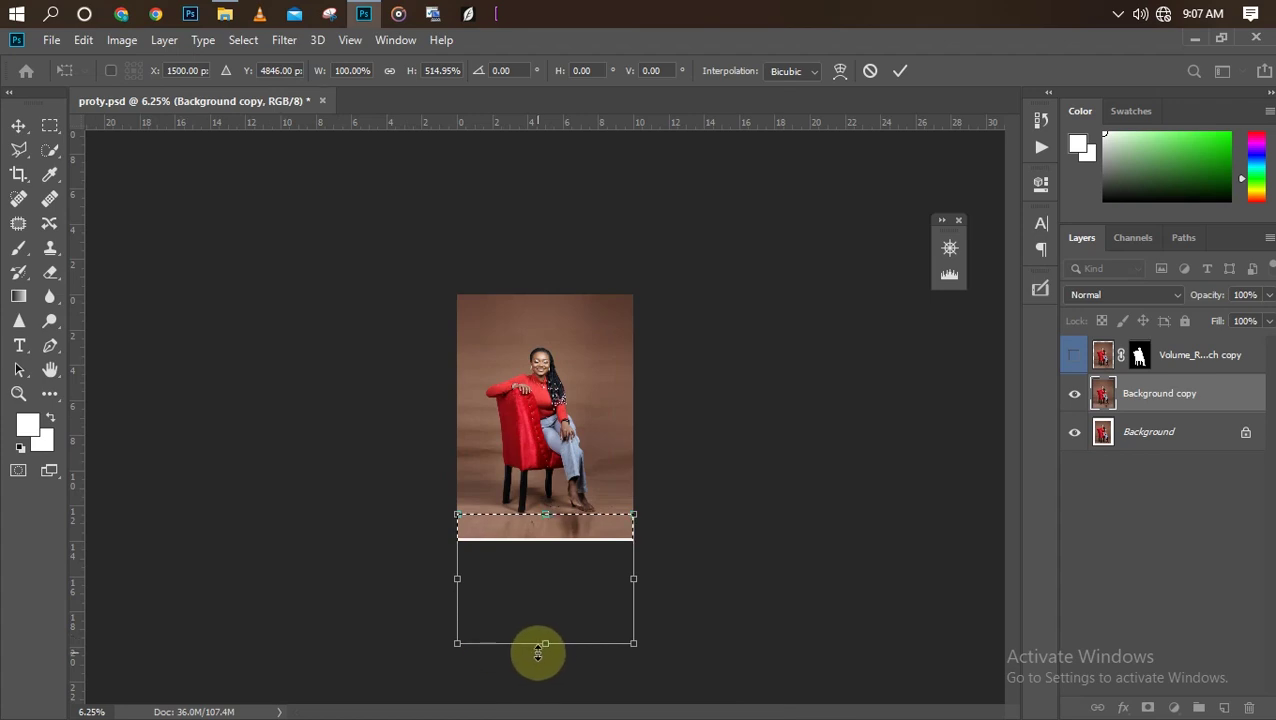
left_click_drag(544, 647, 543, 664)
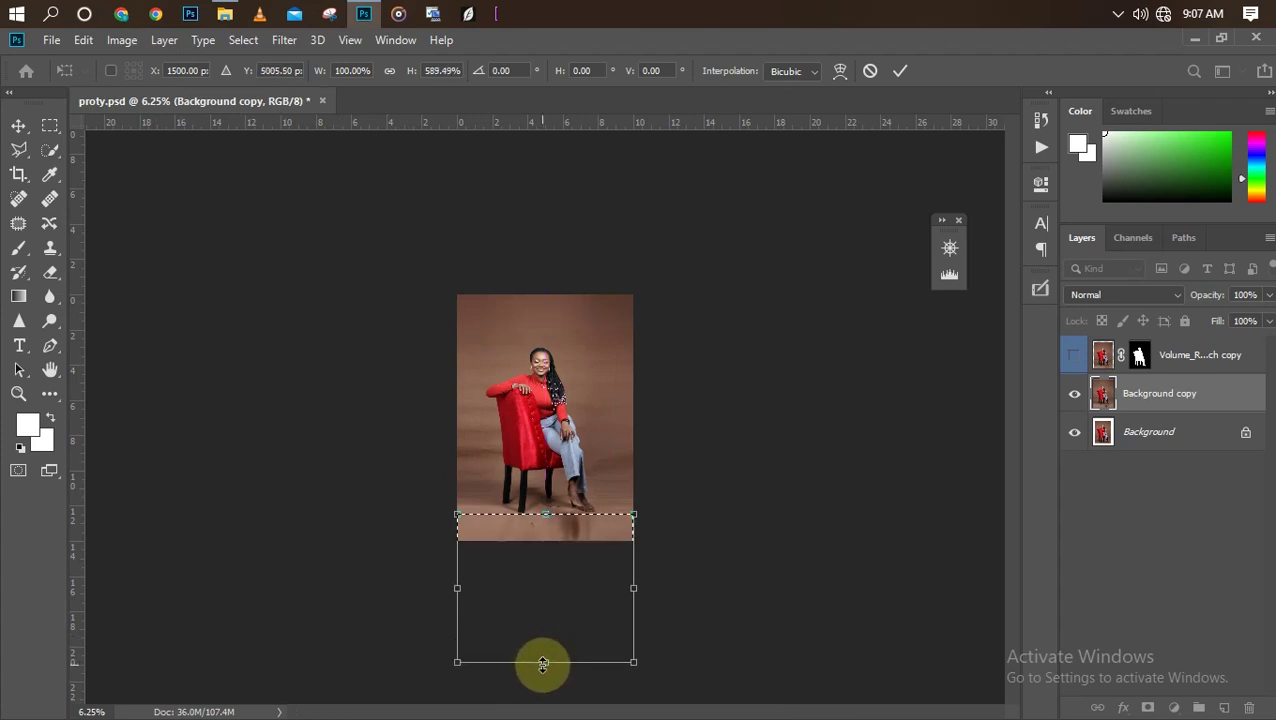
key("Return")
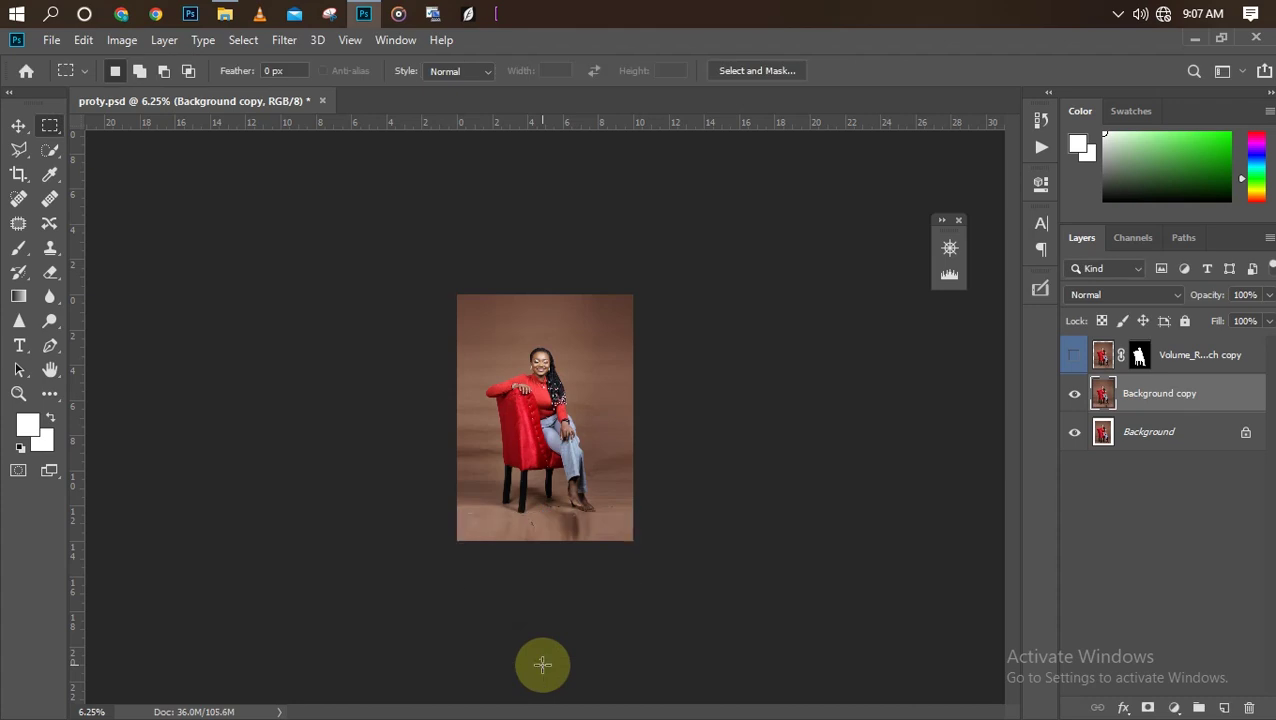
- Examine the extended background around the woman, especially the stretched floor area below the chair and her feet
key("ctrl+plus")
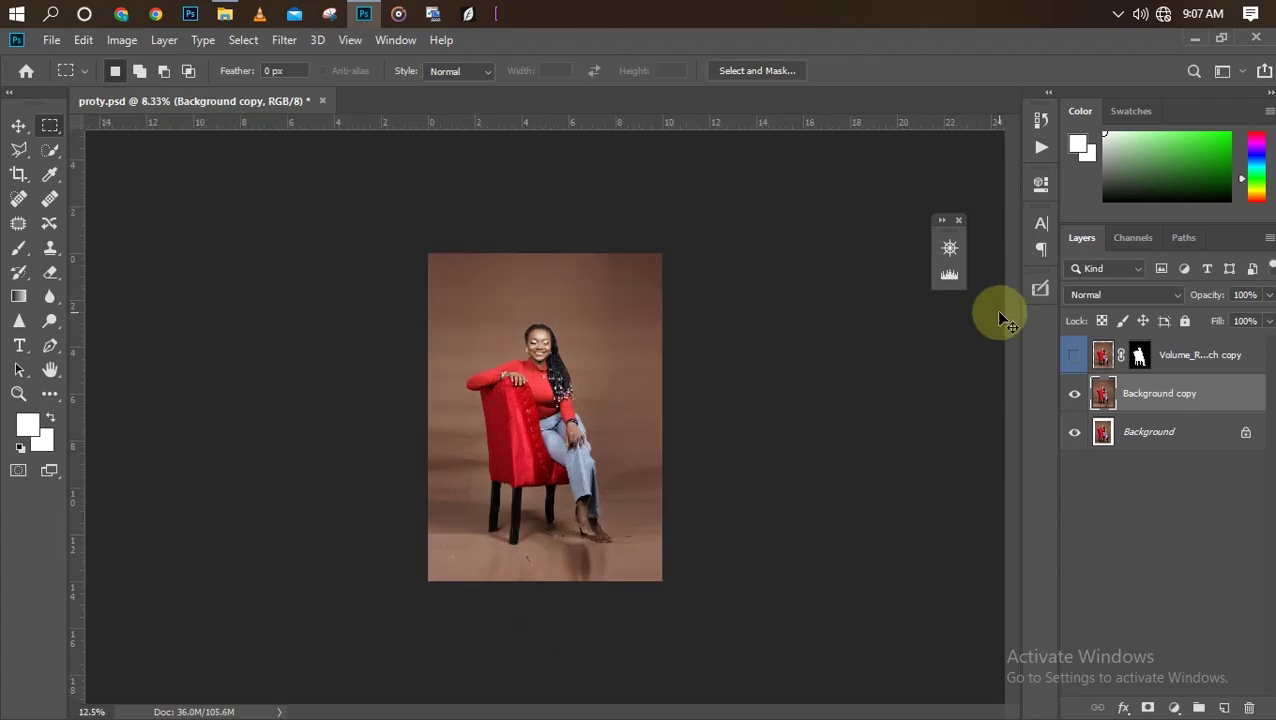
key("ctrl+plus")
key("ctrl+plus")
key("ctrl+minus")
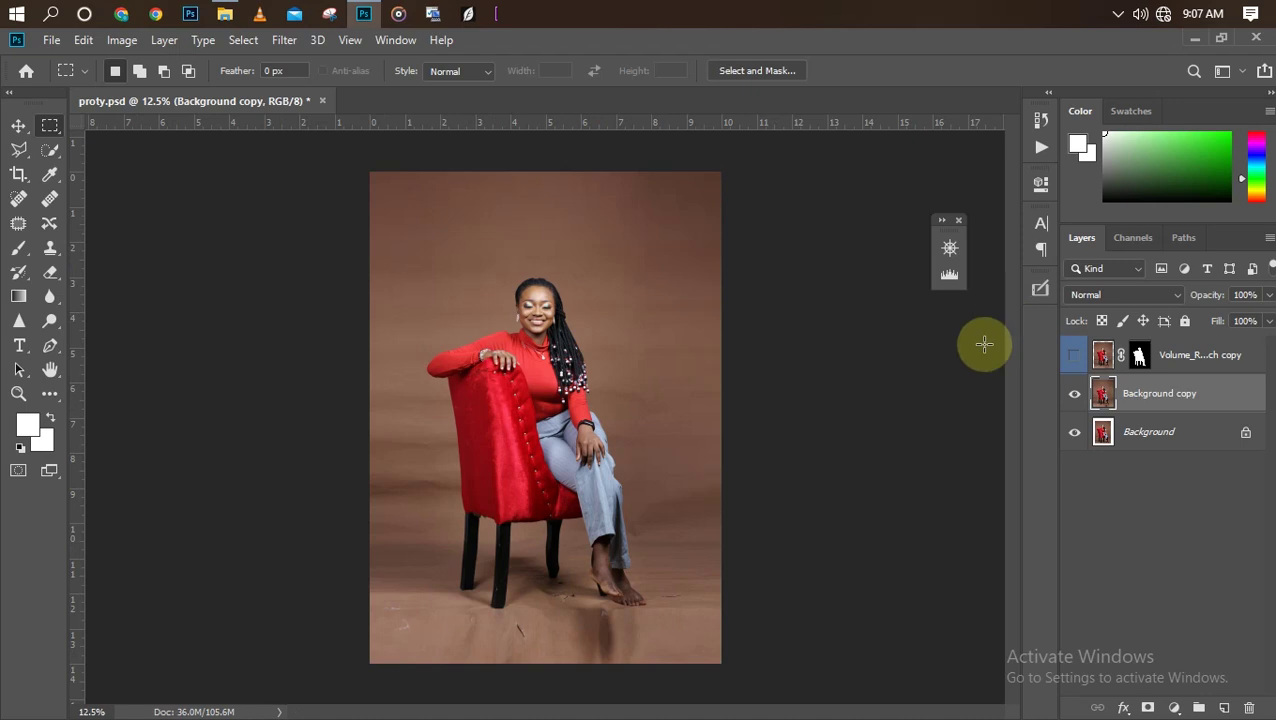
key("ctrl+plus")
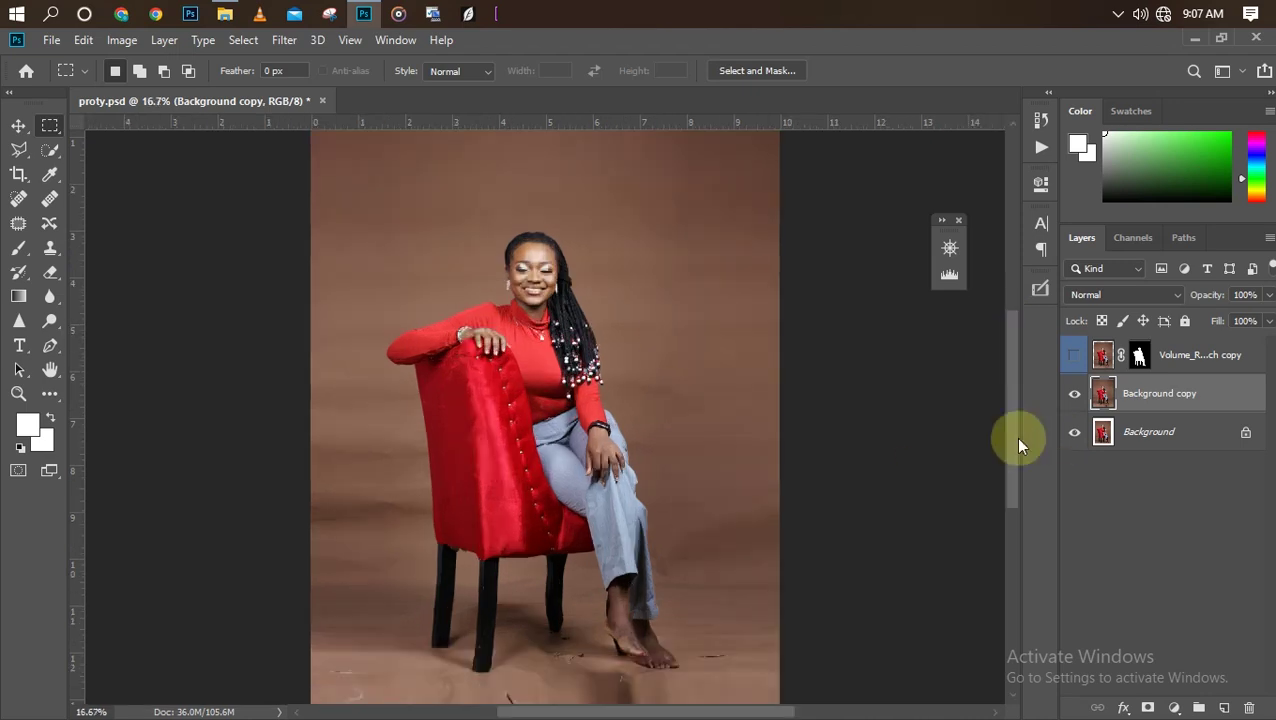
left_click_drag(1009, 443, 1009, 468)
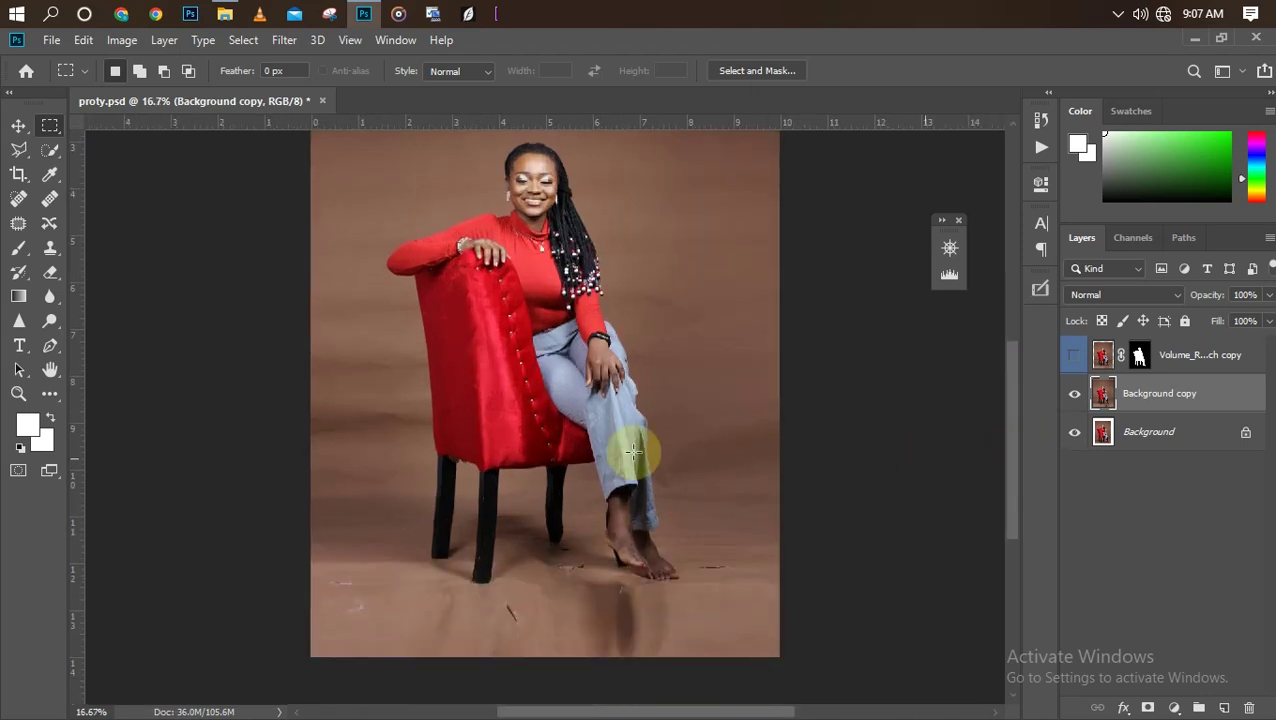
key("ctrl+minus")
key("ctrl+minus")
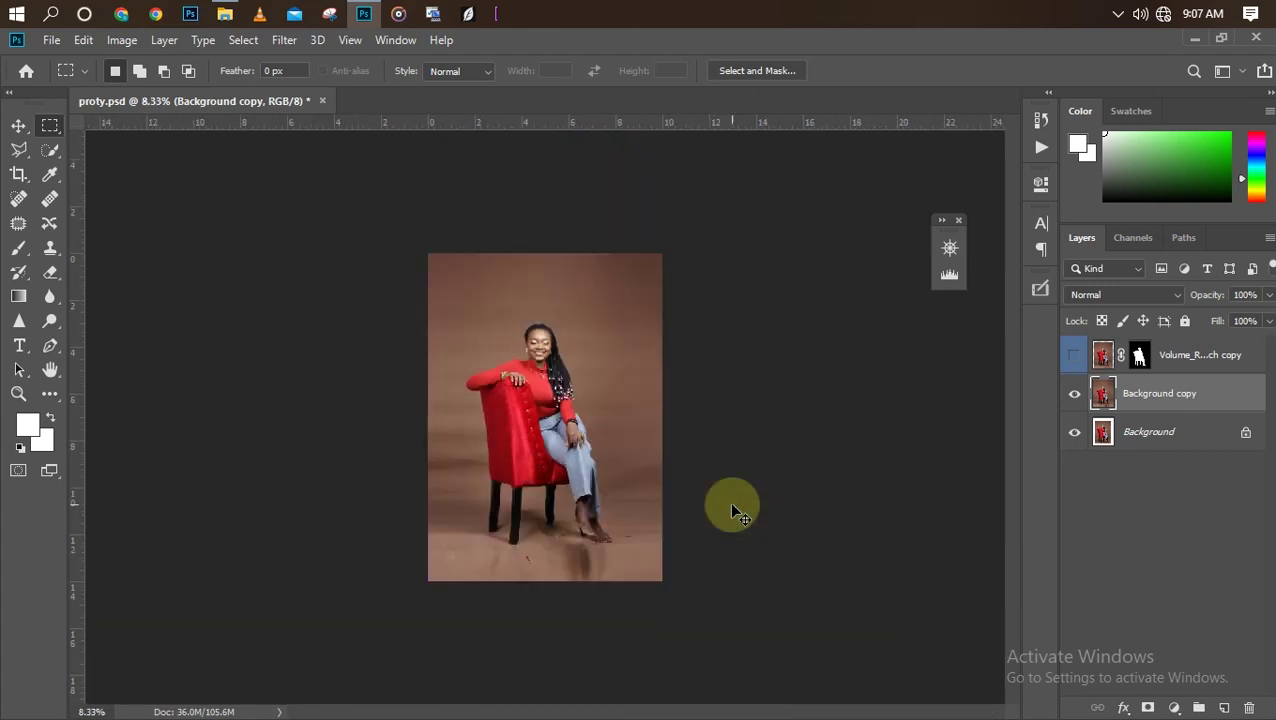
key("ctrl+plus")
key("ctrl+minus")
key("ctrl+plus")
key("ctrl+minus")
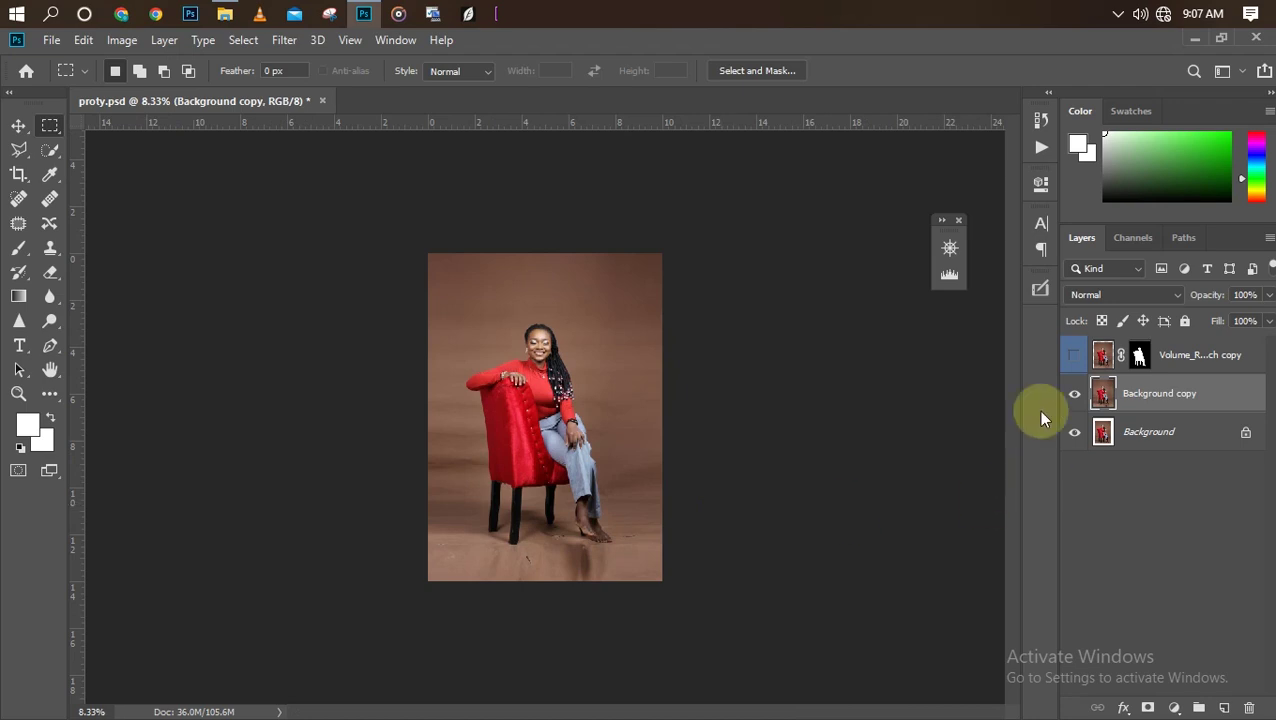
- Show the masked cutout layer above Background copy, viewing it alone with both background layers temporarily hidden before making them visible again
left_click(1074, 394)
left_click(1072, 432)
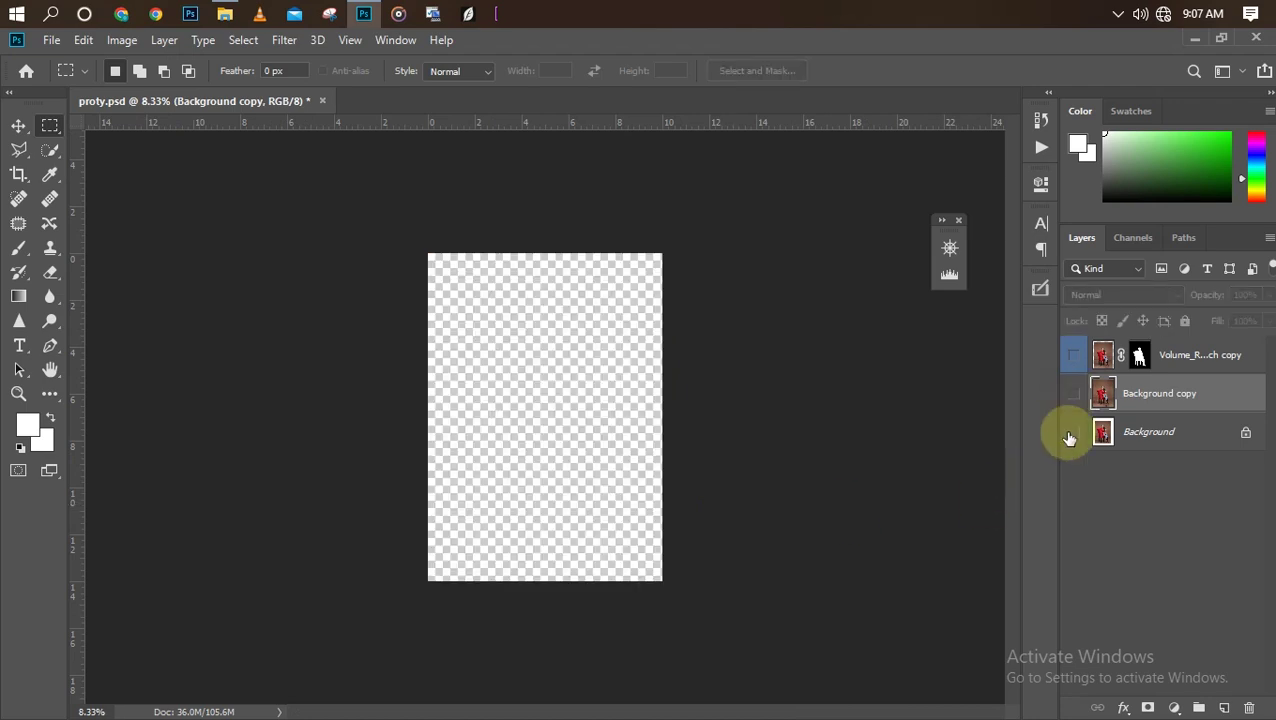
left_click(1074, 356)
key("ctrl+plus")
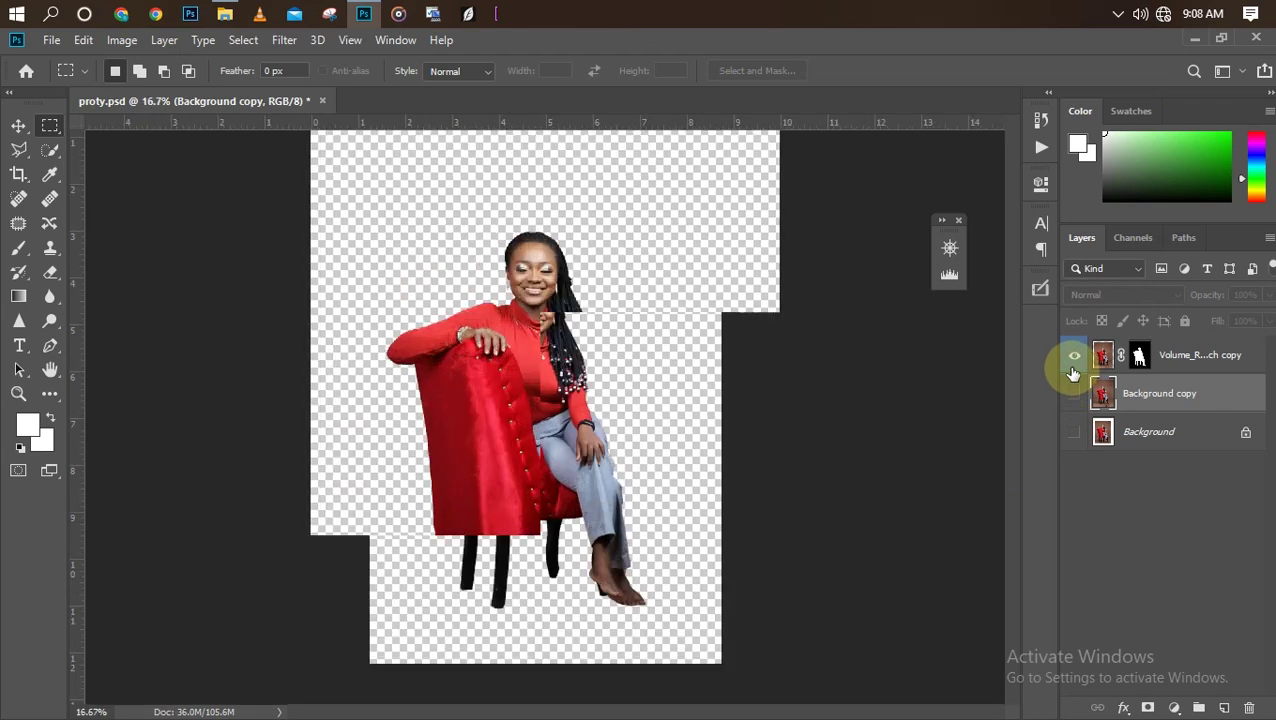
key("ctrl+minus")
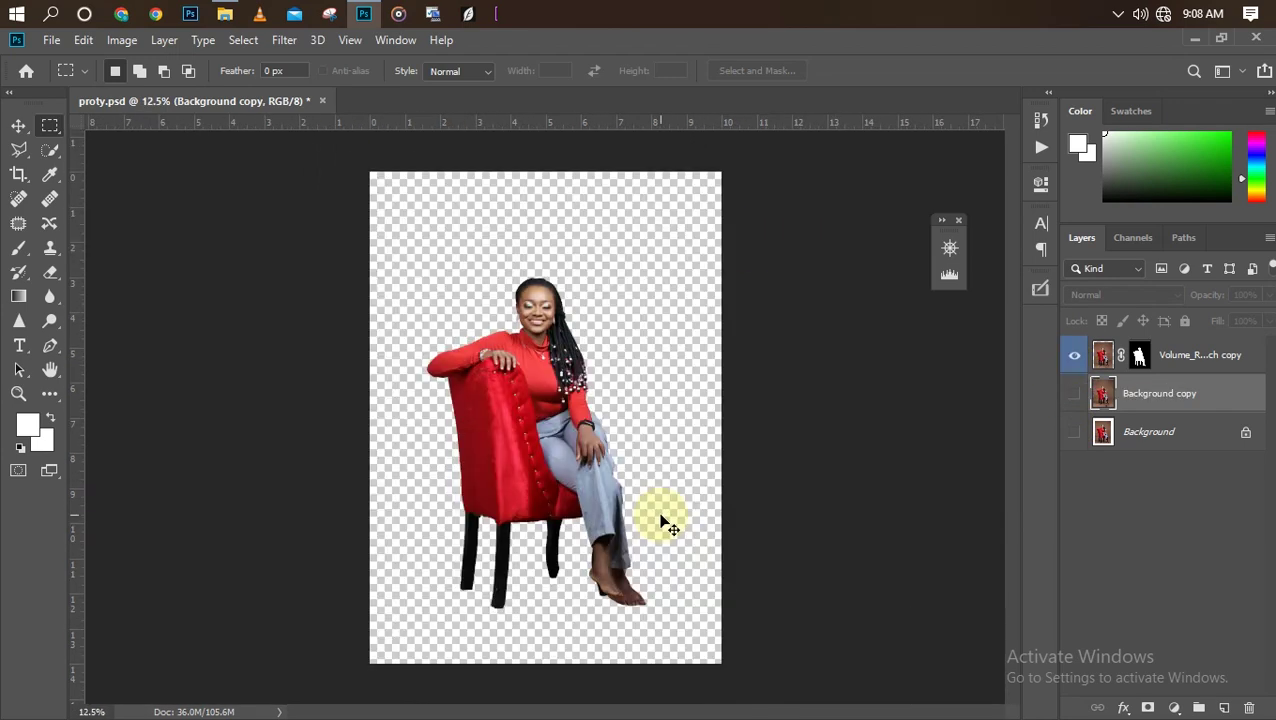
left_click(1074, 393)
left_click(1074, 431)
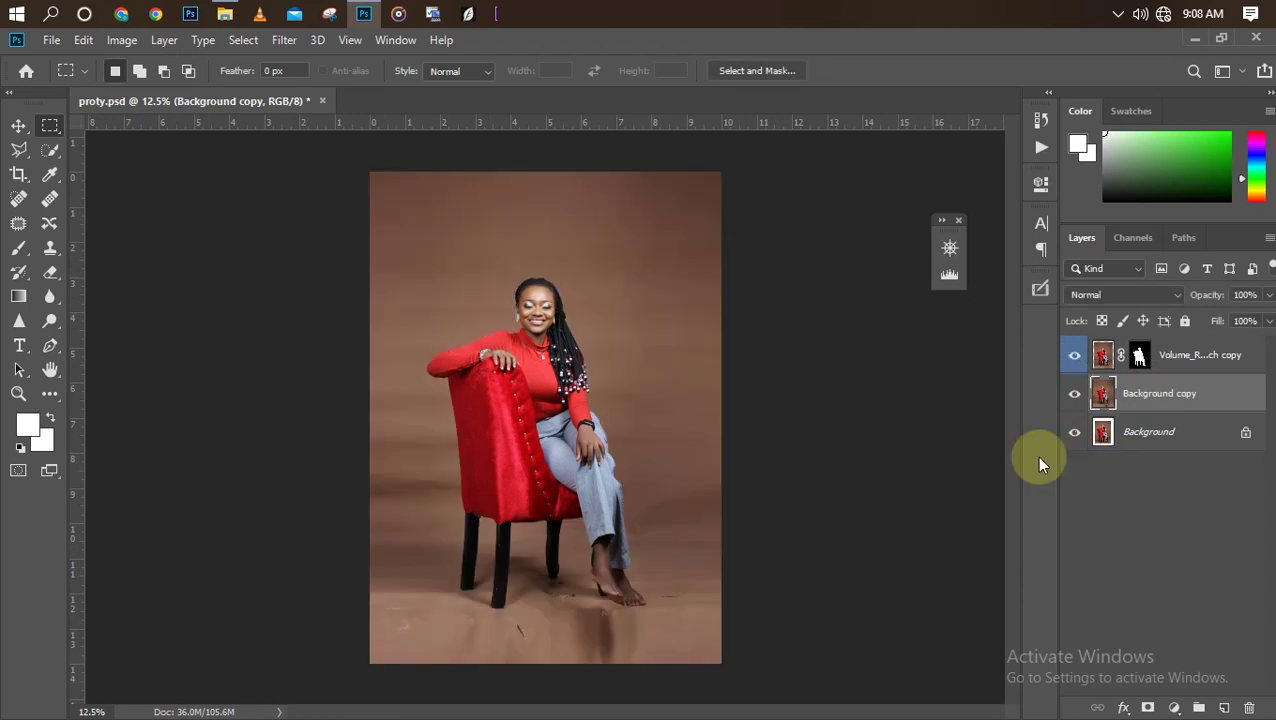
key("ctrl+plus")
key("ctrl+minus")
key("ctrl+plus")
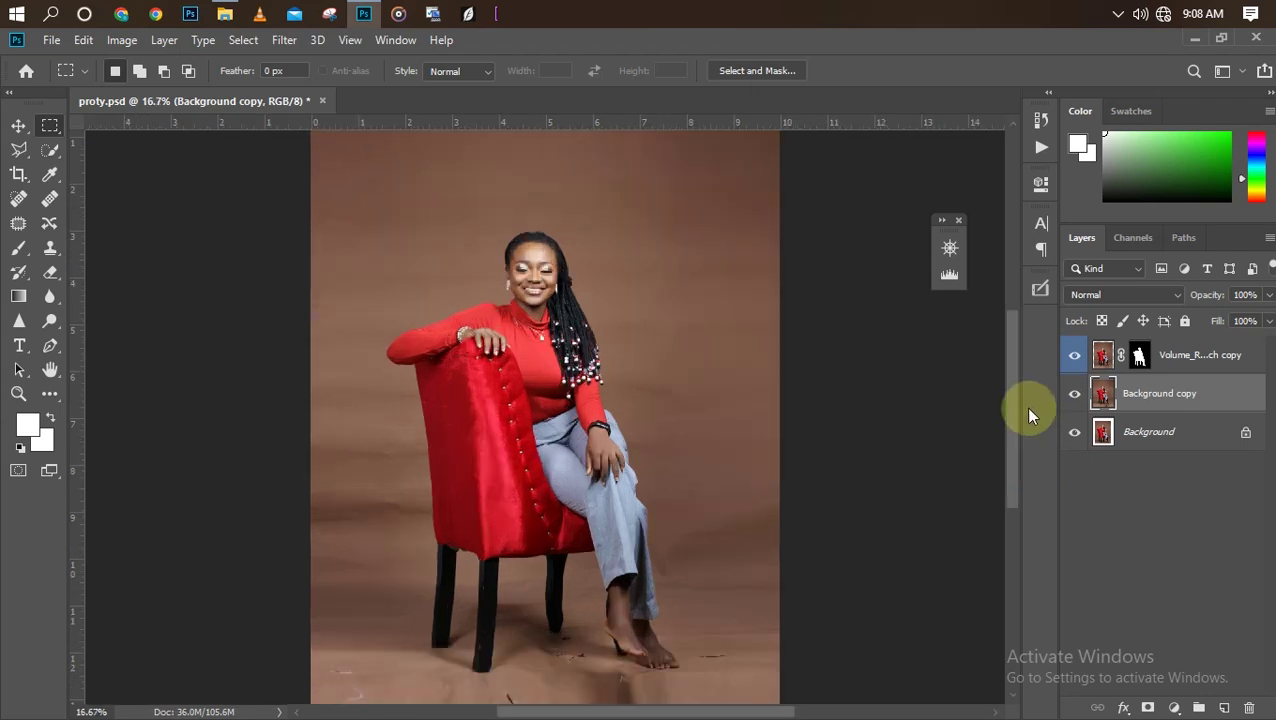
- On the Background copy layer, patch the dark scratch on the floor in front of the chair with clean nearby floor texture
left_click_drag(1007, 408, 969, 517)
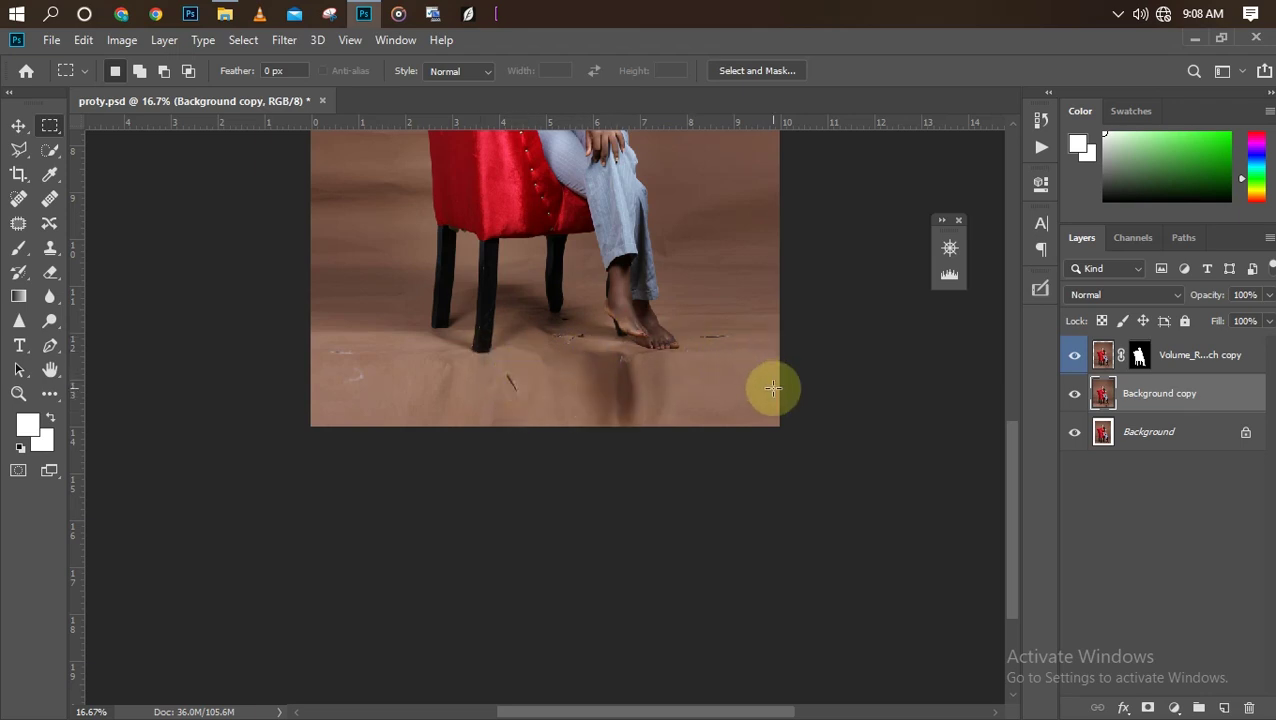
key("ctrl+minus")
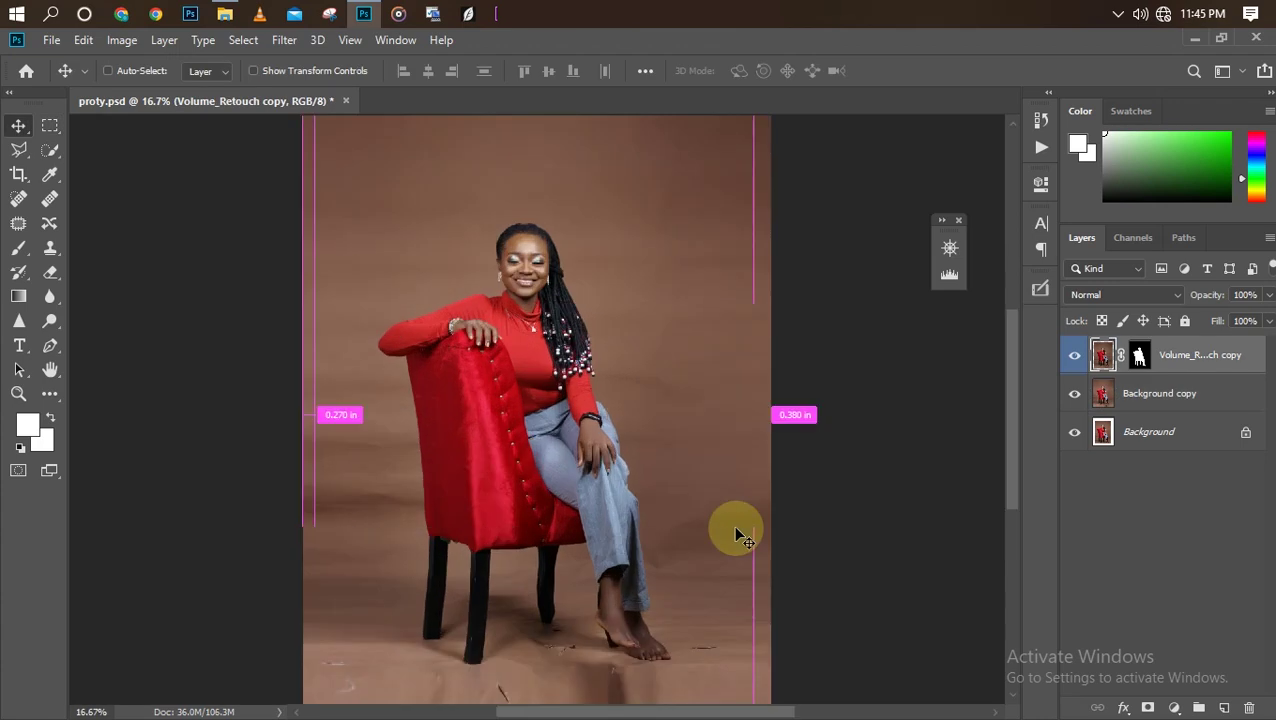
key("ctrl+minus")
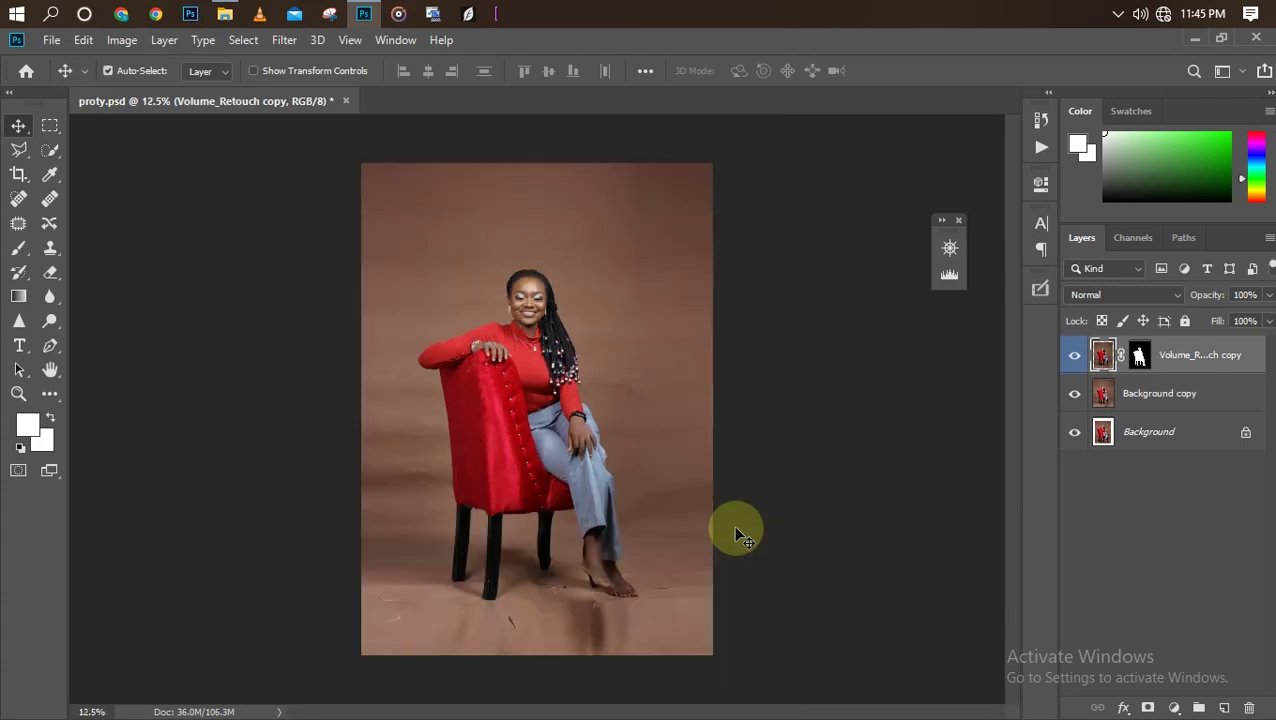
key("ctrl+plus")
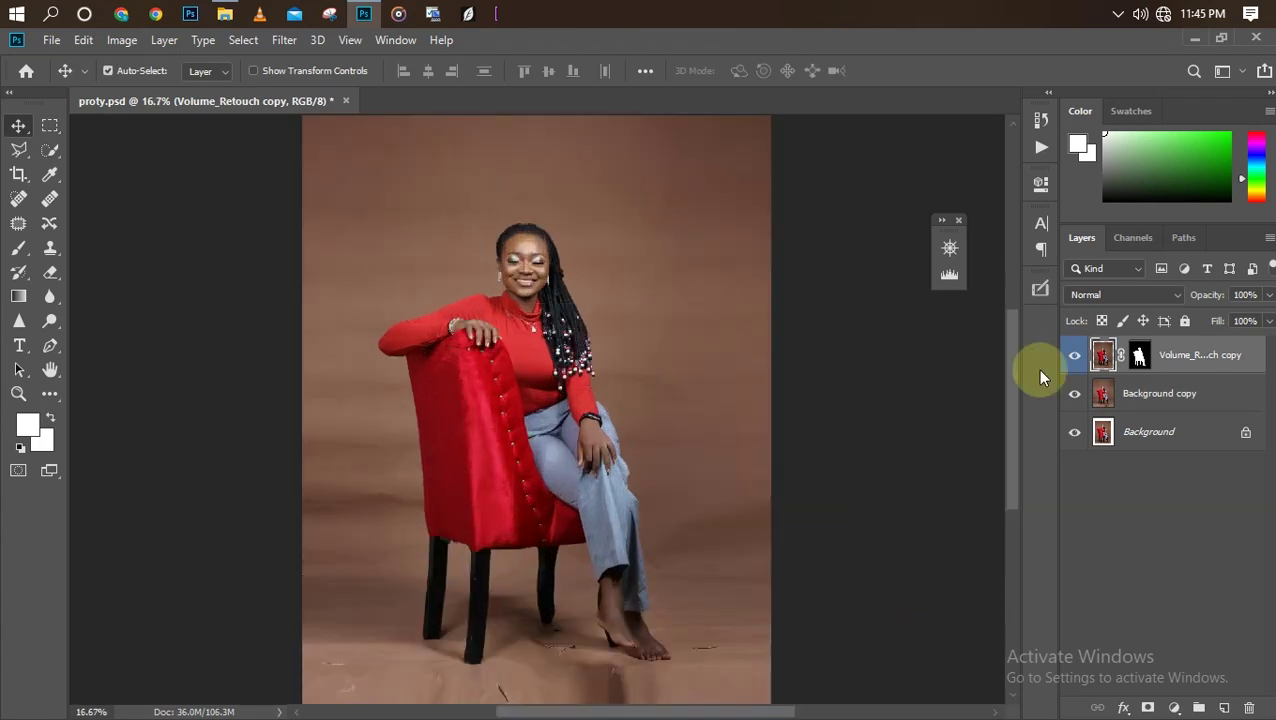
left_click_drag(1008, 406, 812, 507)
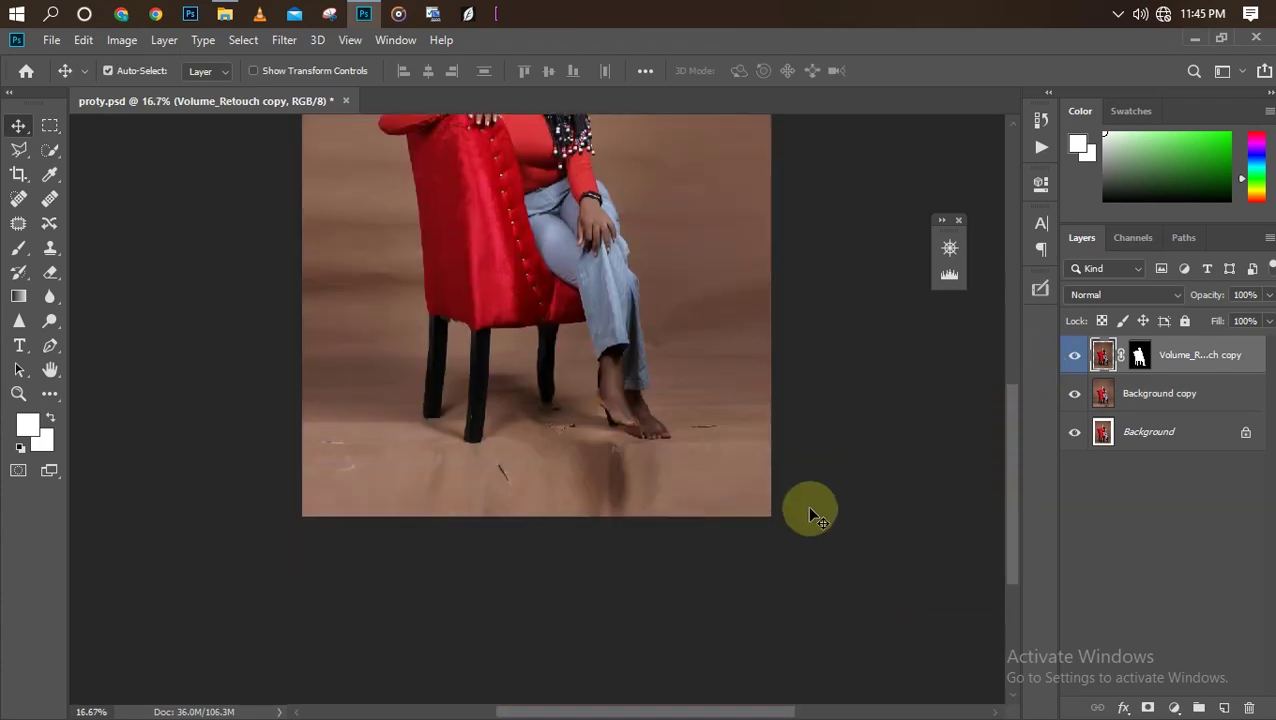
key("ctrl+plus")
key("ctrl+plus")
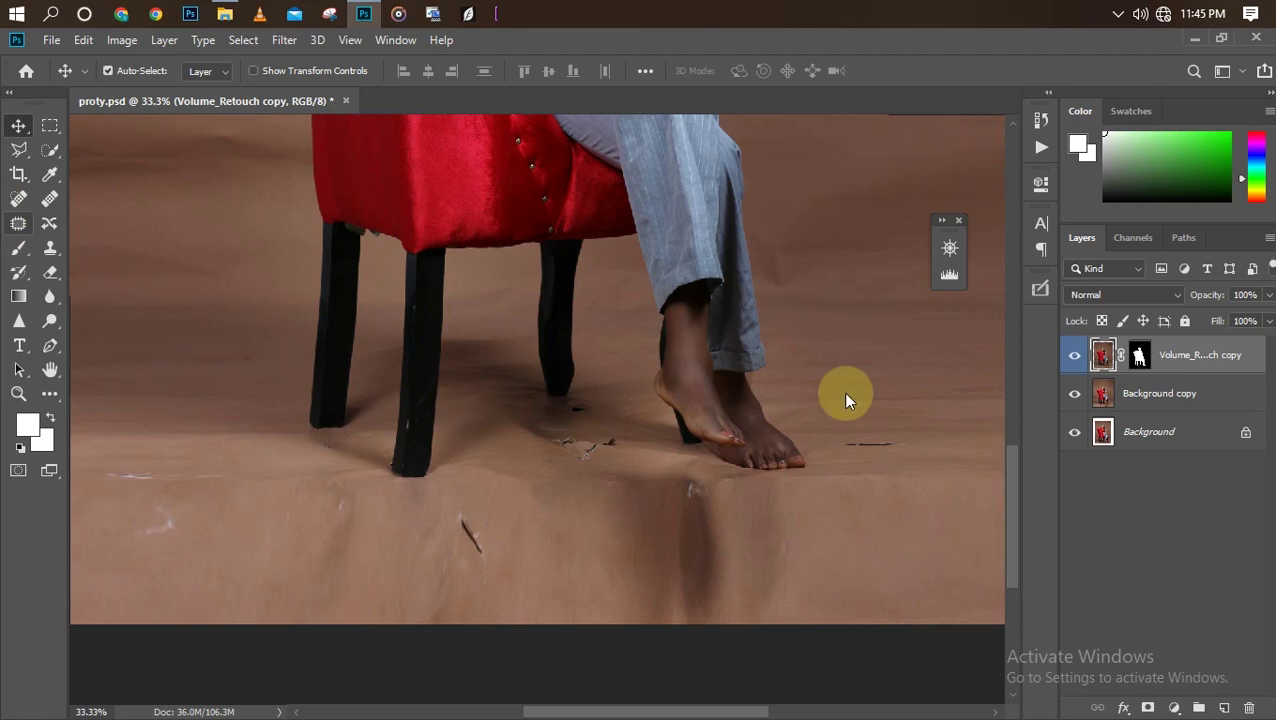
left_click(1157, 397)
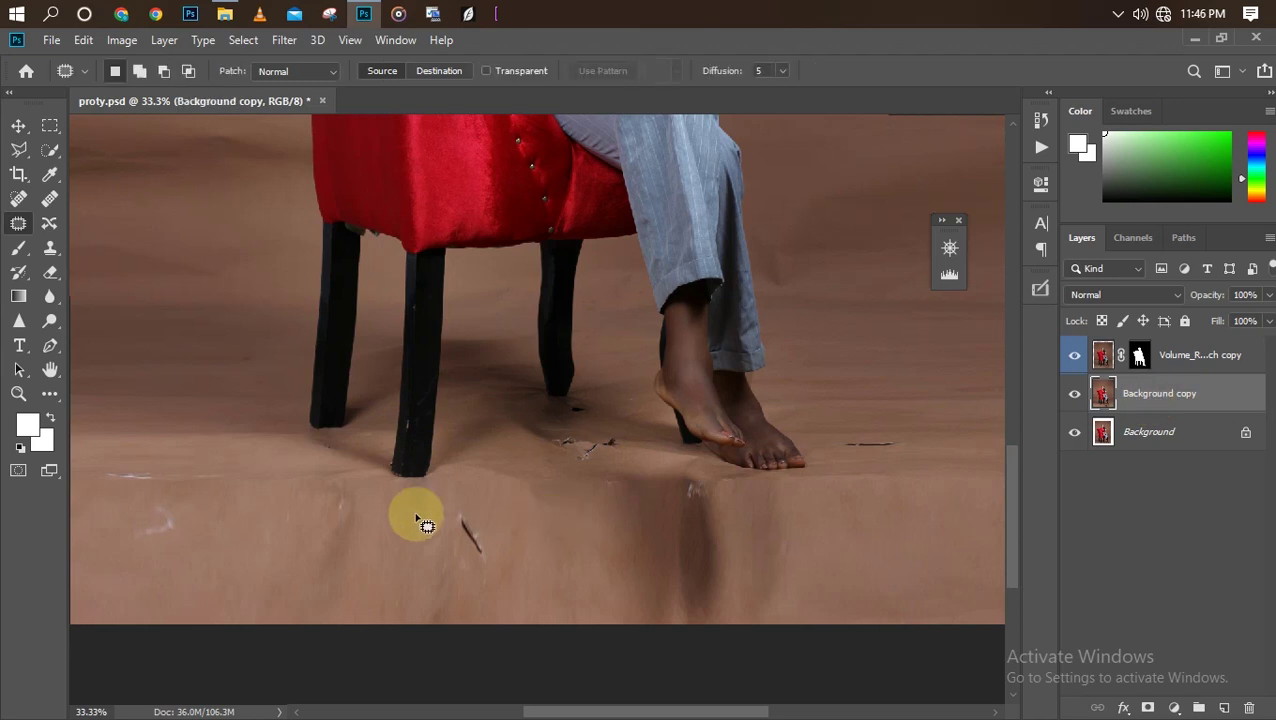
mouse_move(446, 530)
left_mouse_down()
mouse_move(455, 538)
mouse_move(460, 507)
mouse_move(487, 530)
mouse_move(478, 578)
mouse_move(447, 534)
mouse_move(478, 538)
mouse_move(466, 540)
left_mouse_up()
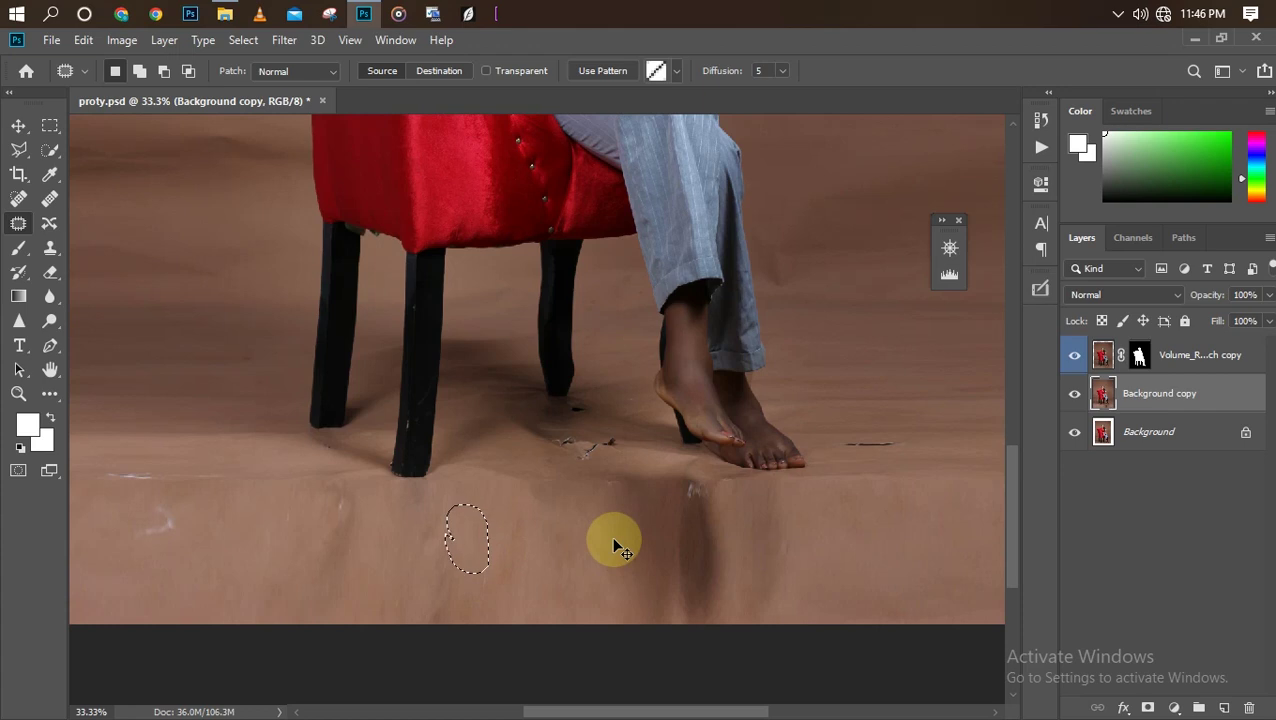
mouse_move(598, 507)
left_mouse_down()
mouse_move(741, 494)
mouse_move(720, 622)
mouse_move(578, 443)
mouse_move(596, 505)
left_mouse_up()
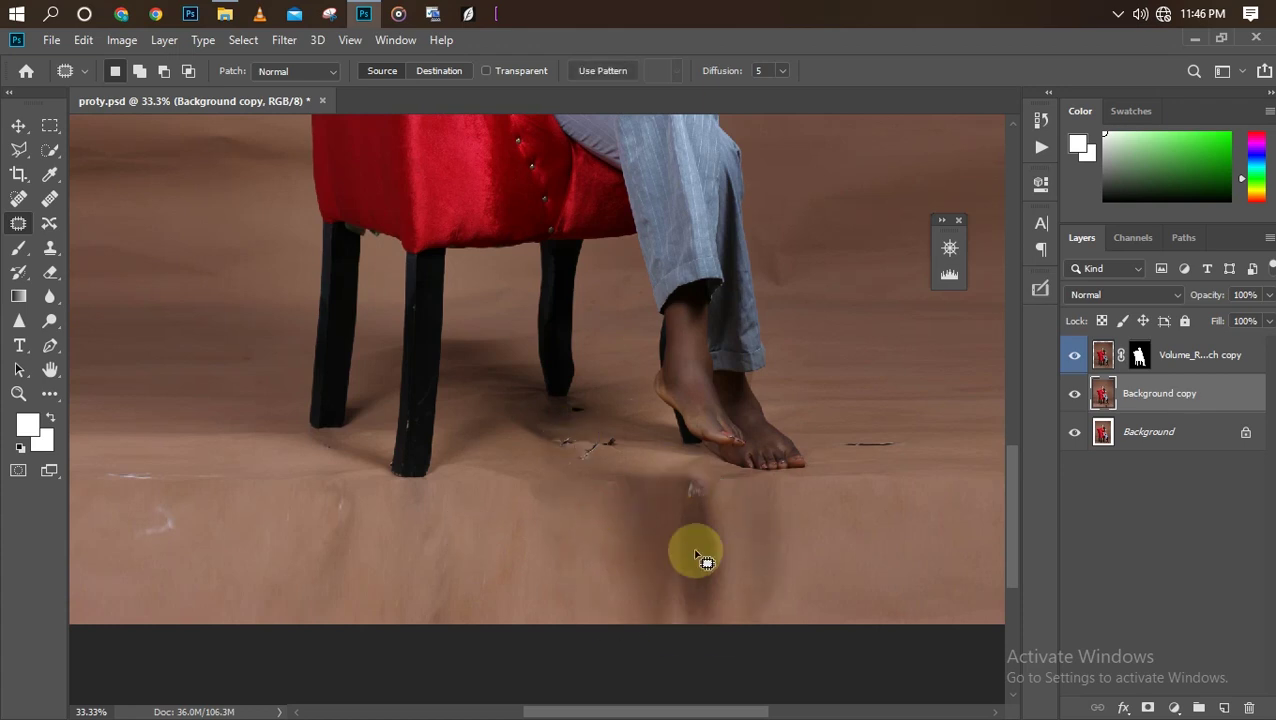
- Patch the dark vertical streaks on the floor below the woman's feet with clean floor from beneath the chair, and deselect
left_click(647, 555)
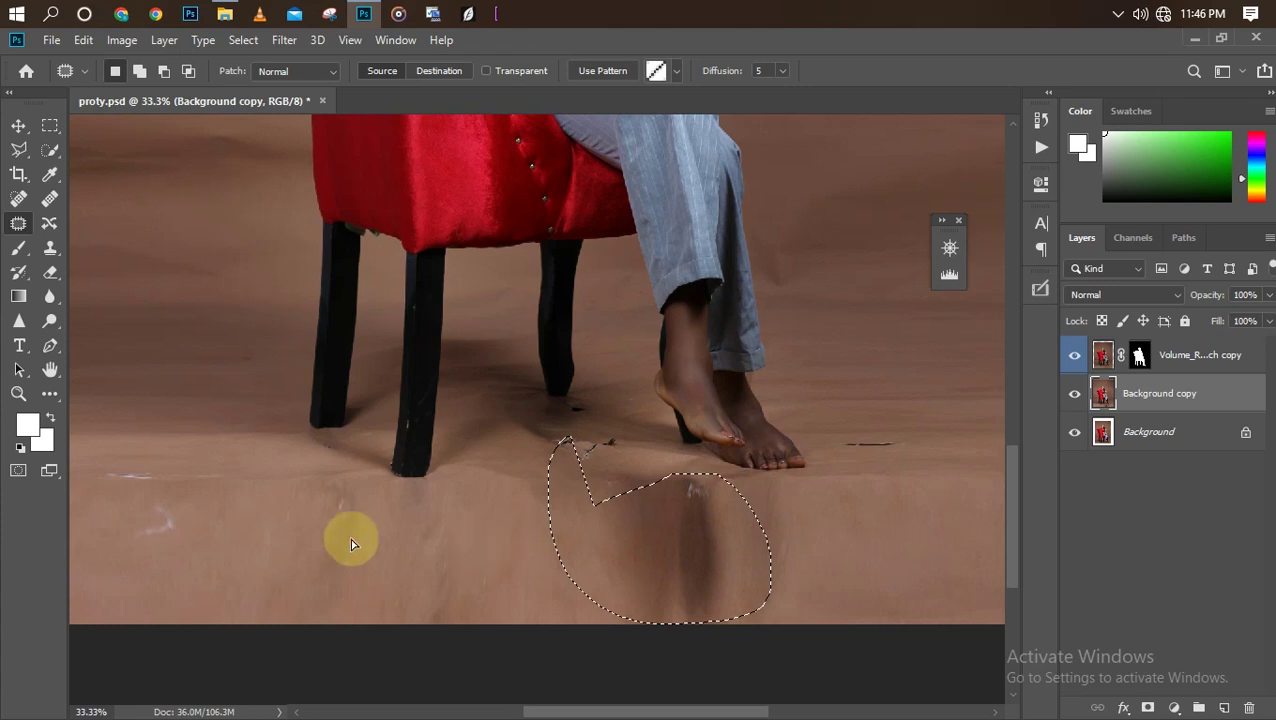
left_click_drag(314, 535, 253, 535)
key("ctrl+d")
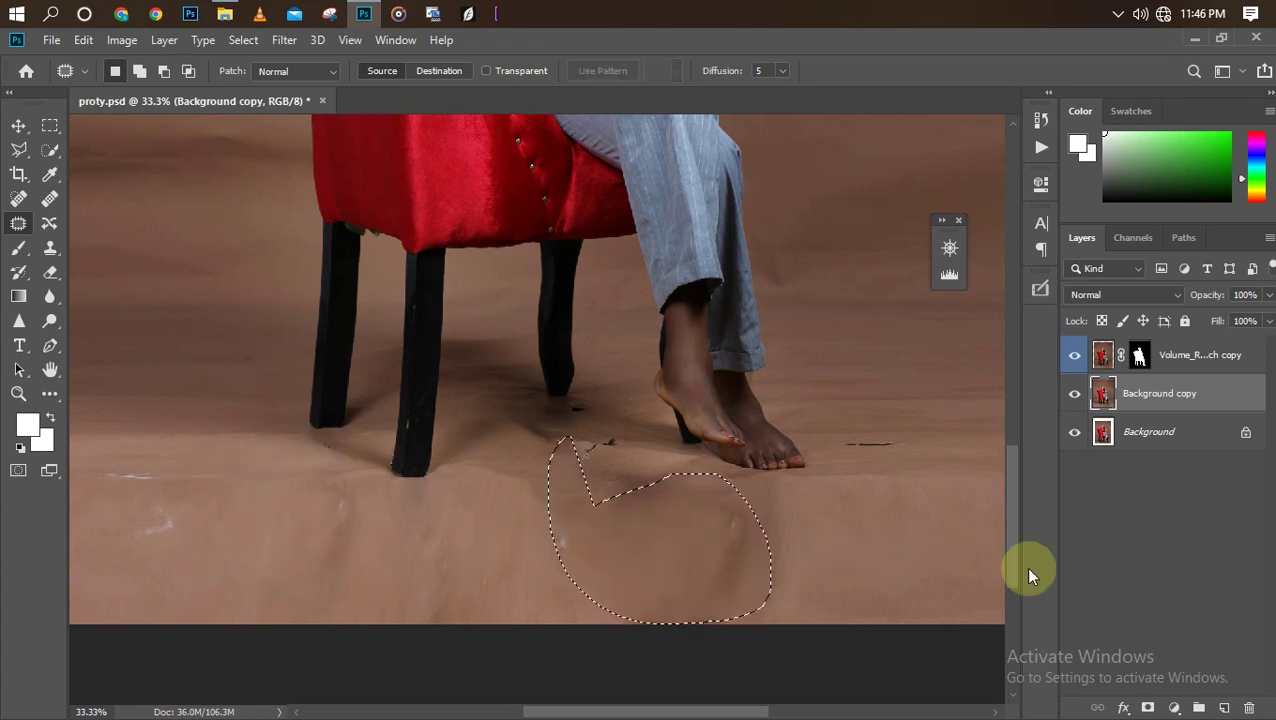
key("ctrl+minus")
key("ctrl+plus")
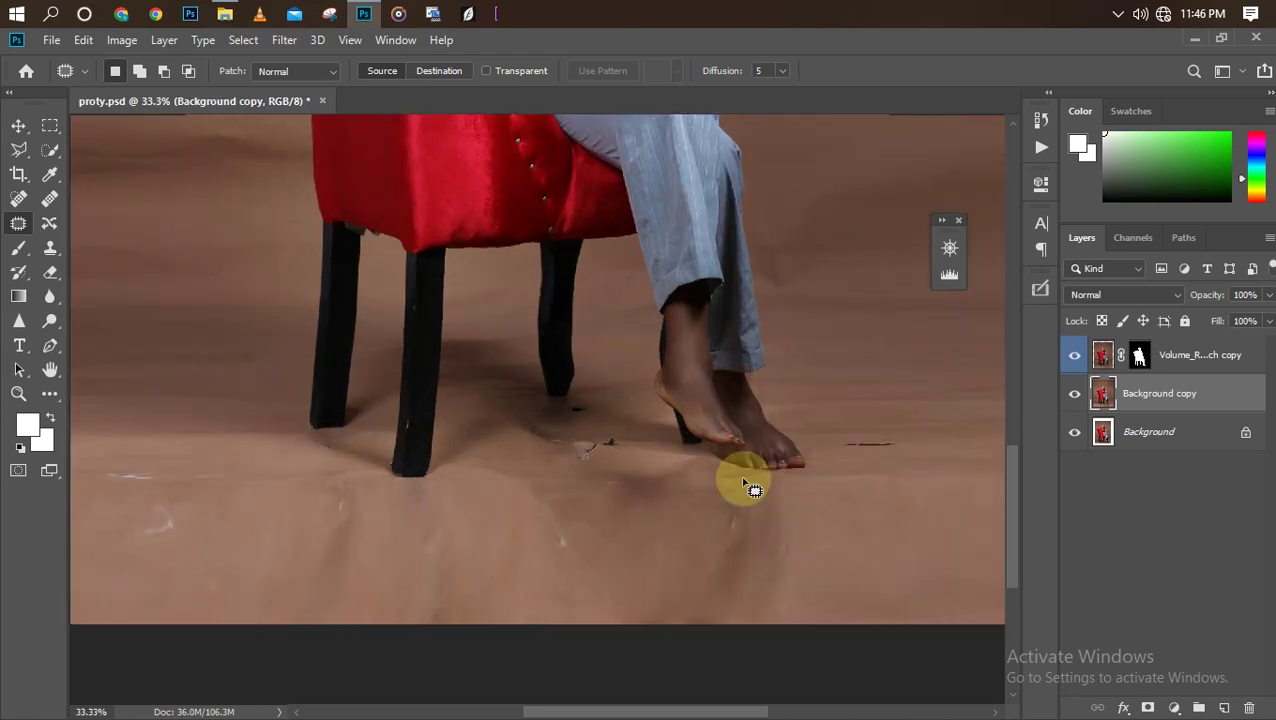
- Patch the thin mark beside the woman's toes and the debris marks between the chair legs and her feet, and deselect
mouse_move(828, 440)
left_mouse_down()
mouse_move(919, 444)
mouse_move(873, 467)
mouse_move(825, 439)
mouse_move(883, 518)
left_mouse_up()
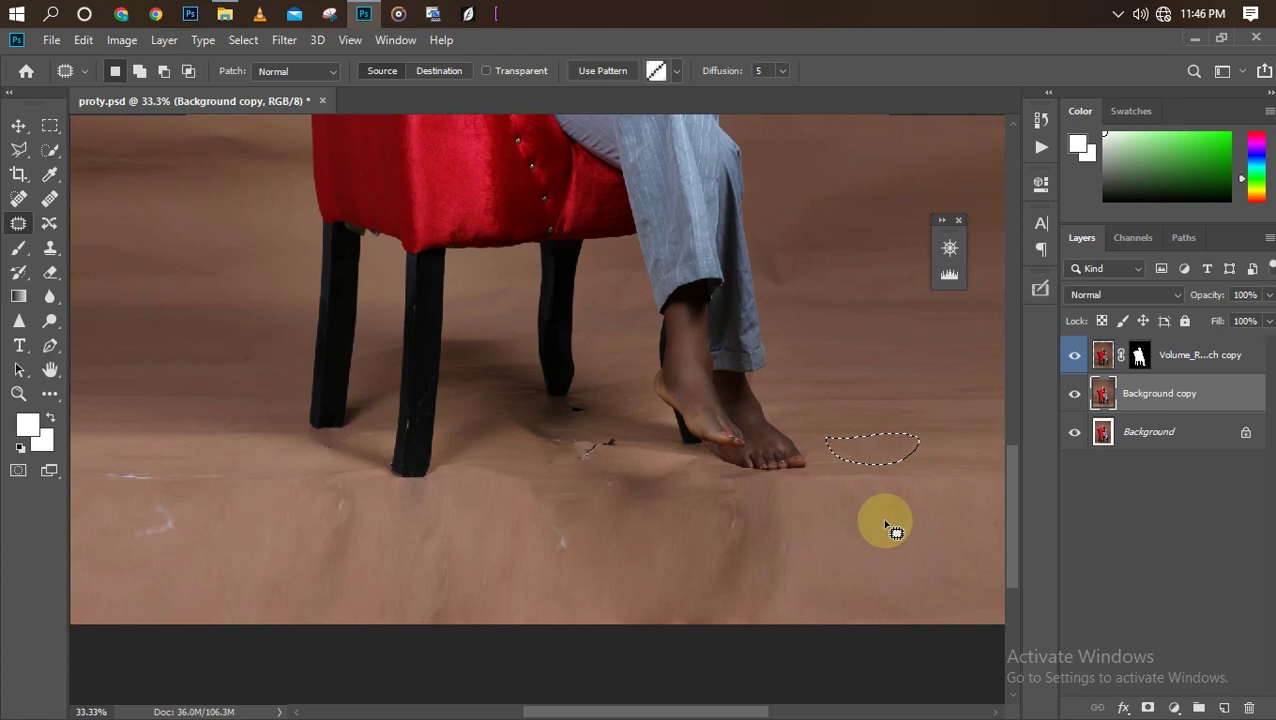
key("ctrl+d")
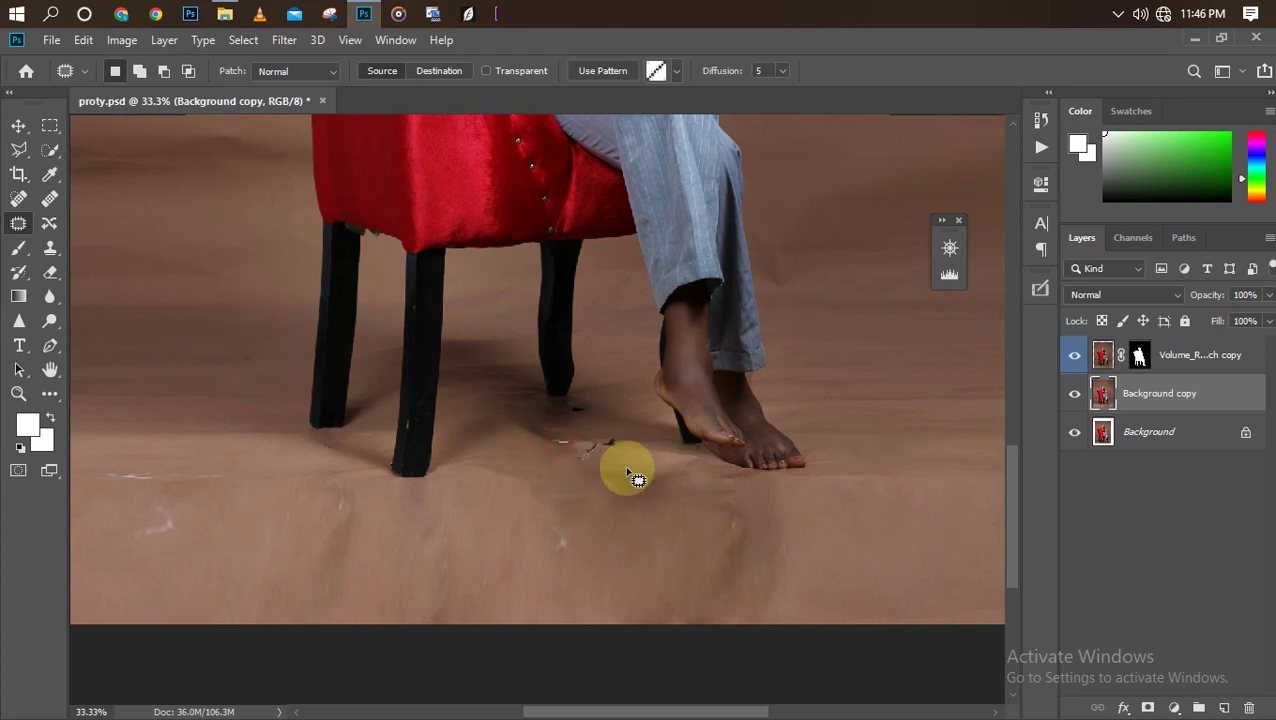
mouse_move(638, 480)
left_mouse_down()
mouse_move(578, 464)
mouse_move(636, 454)
left_mouse_up()
mouse_move(602, 456)
left_mouse_down()
mouse_move(540, 481)
mouse_move(535, 452)
left_mouse_up()
mouse_move(565, 409)
left_mouse_down()
mouse_move(577, 418)
mouse_move(604, 401)
mouse_move(568, 437)
mouse_move(565, 410)
left_mouse_up()
mouse_move(578, 415)
left_mouse_down()
mouse_move(550, 456)
mouse_move(501, 458)
mouse_move(515, 390)
mouse_move(622, 500)
left_mouse_up()
scroll(661, 527, "down", 2)
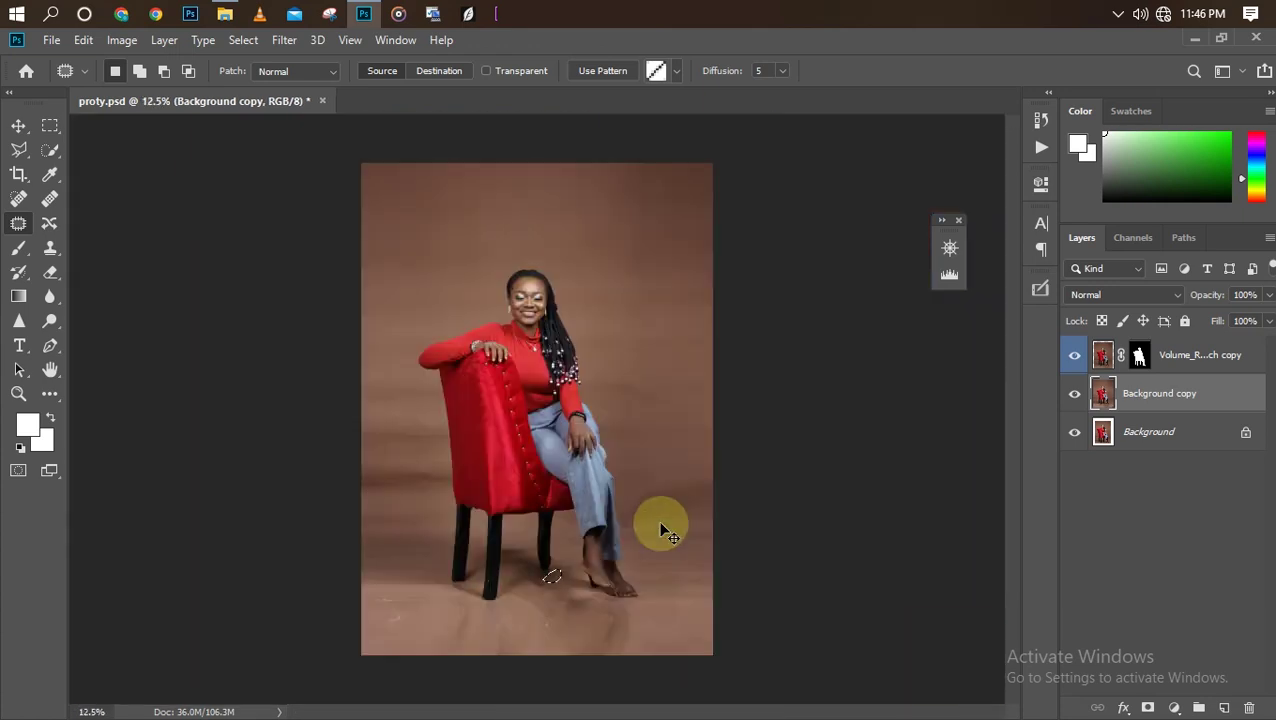
scroll(680, 530, "down", 1)
key("ctrl+d")
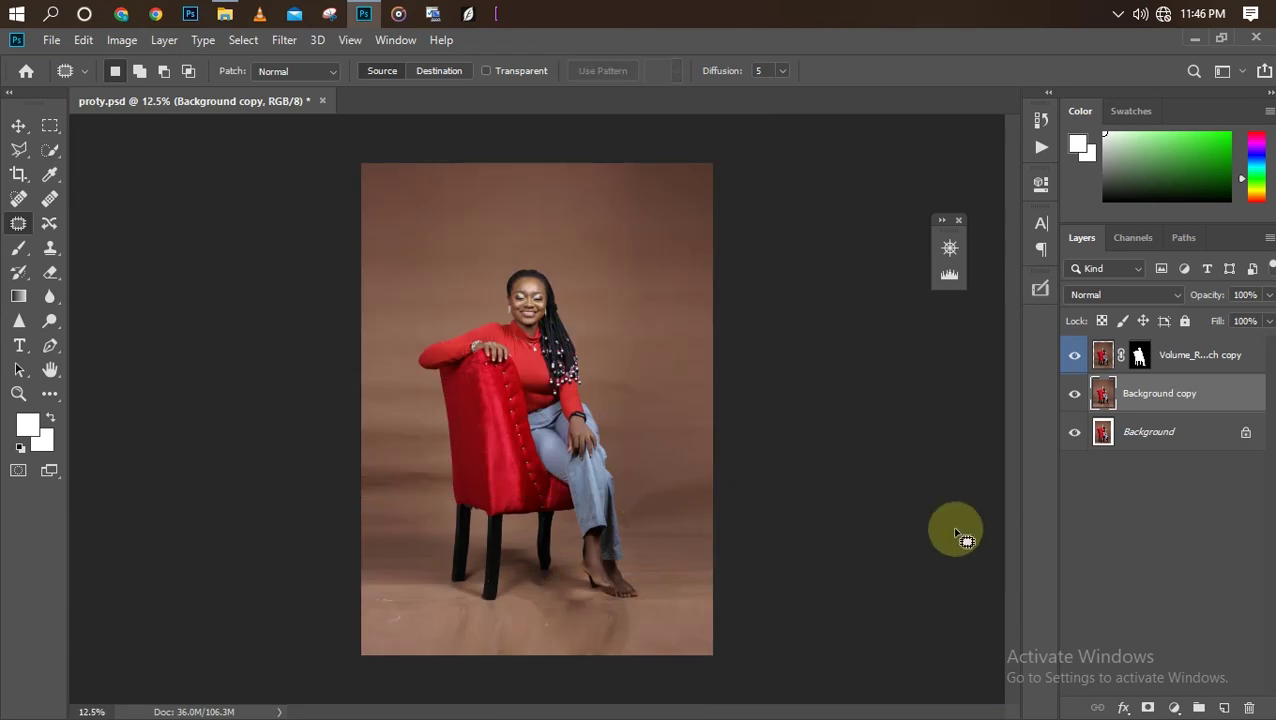
- Patch the remaining shadowy area of floor below the feet near the image's lower edge with cleaner floor, and deselect
scroll(806, 480, "up", 1)
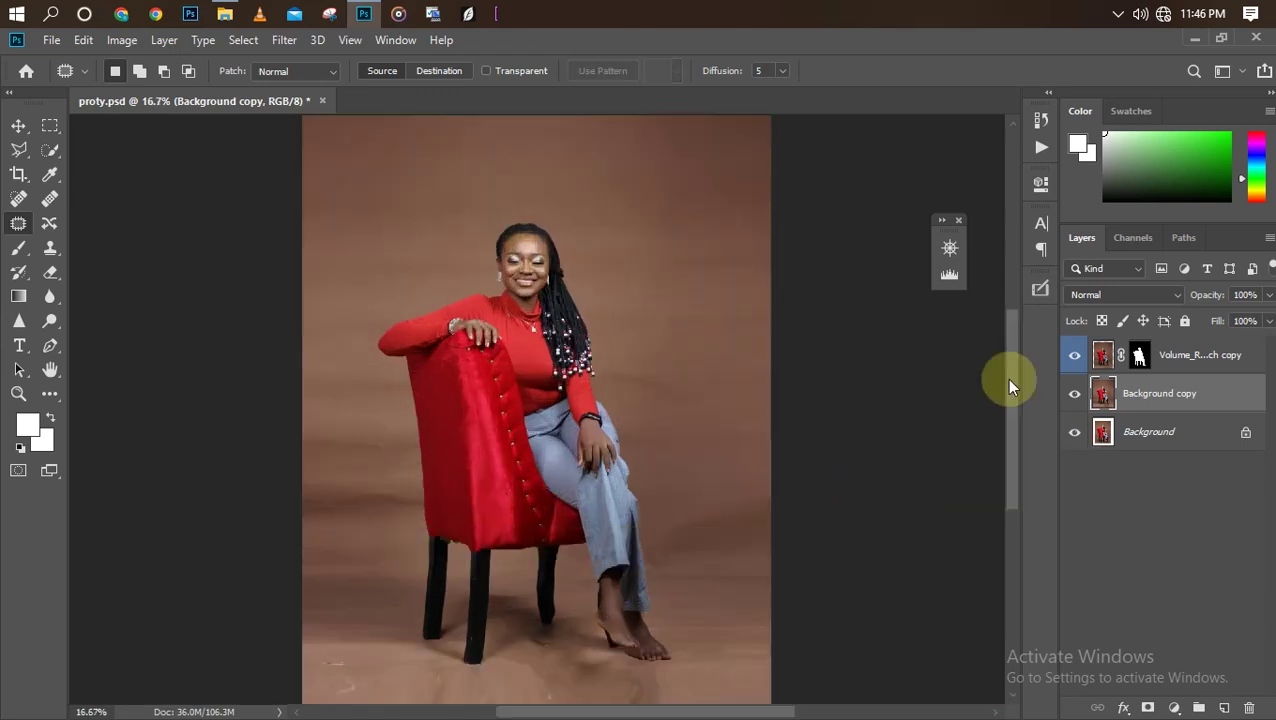
left_click_drag(1012, 446, 1012, 506)
mouse_move(596, 496)
left_mouse_down()
mouse_move(695, 497)
mouse_move(562, 543)
left_mouse_up()
left_click_drag(660, 517, 512, 515)
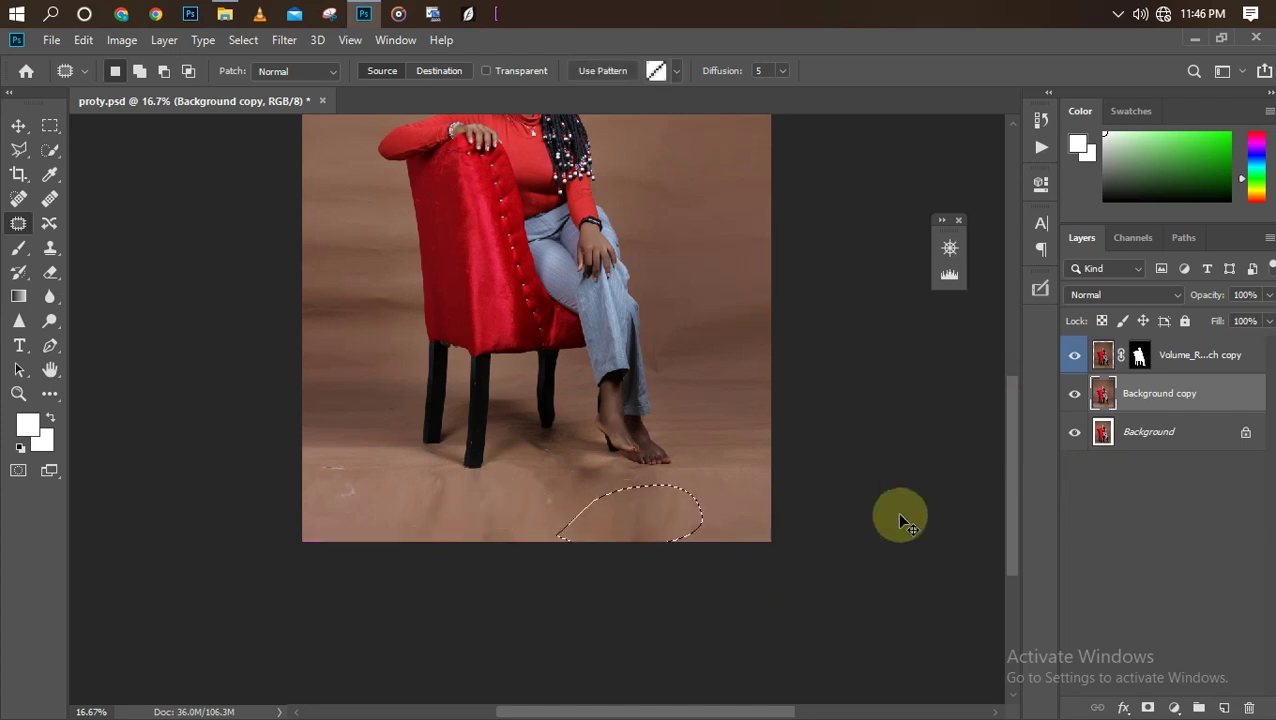
key("ctrl+d")
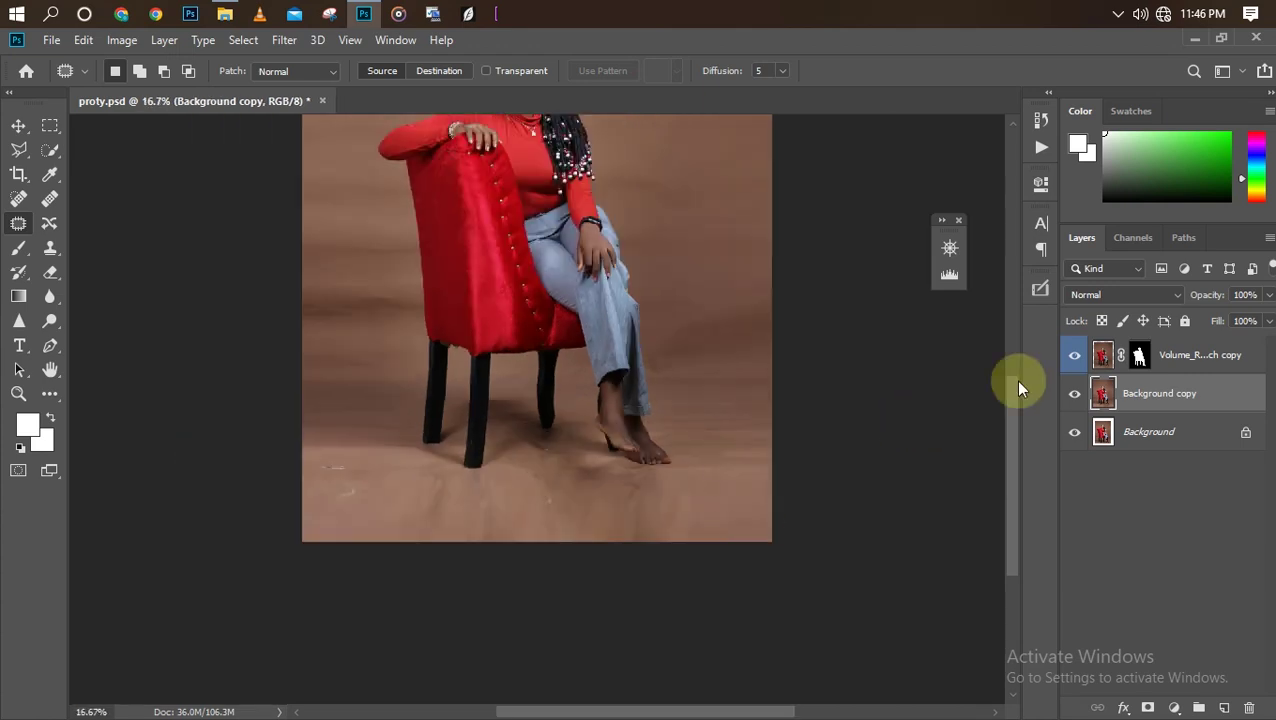
- Check the retouched floor by toggling the visibility of the masked cutout and Background copy layers, and examine the whole portrait
left_click(1075, 356)
left_click(1073, 394)
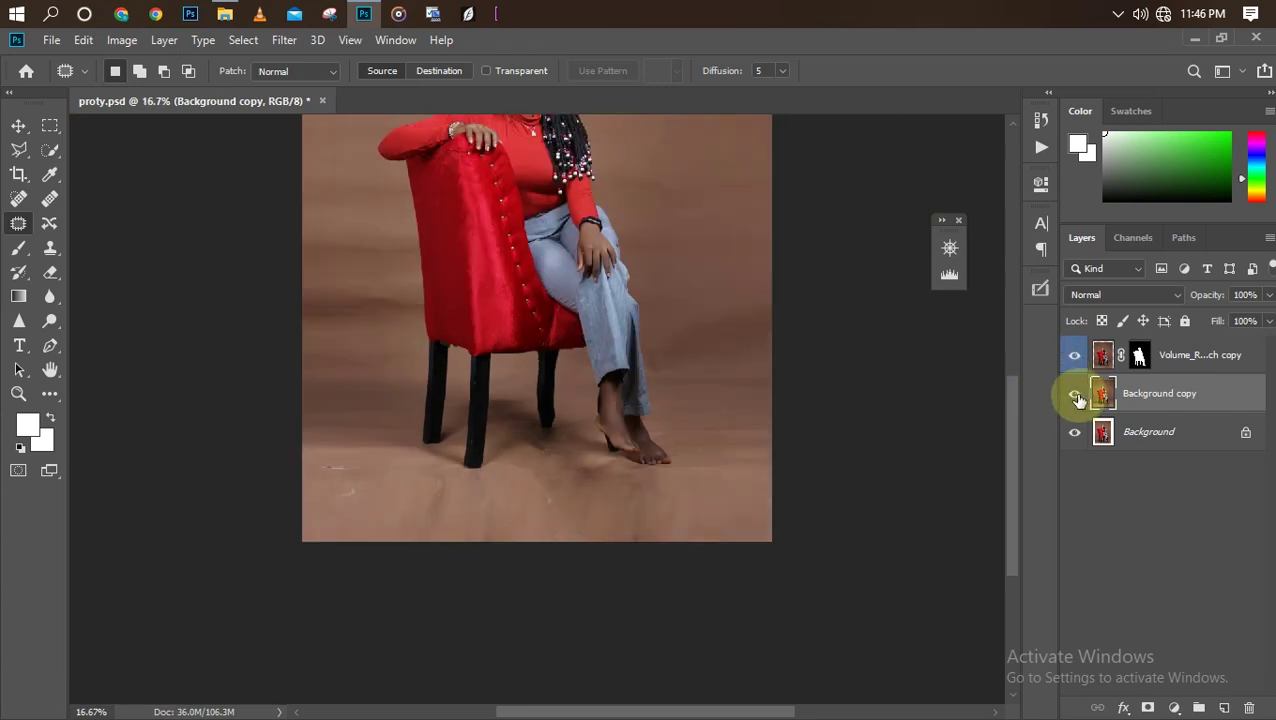
key("ctrl+plus")
key("ctrl+minus")
key("ctrl+minus")
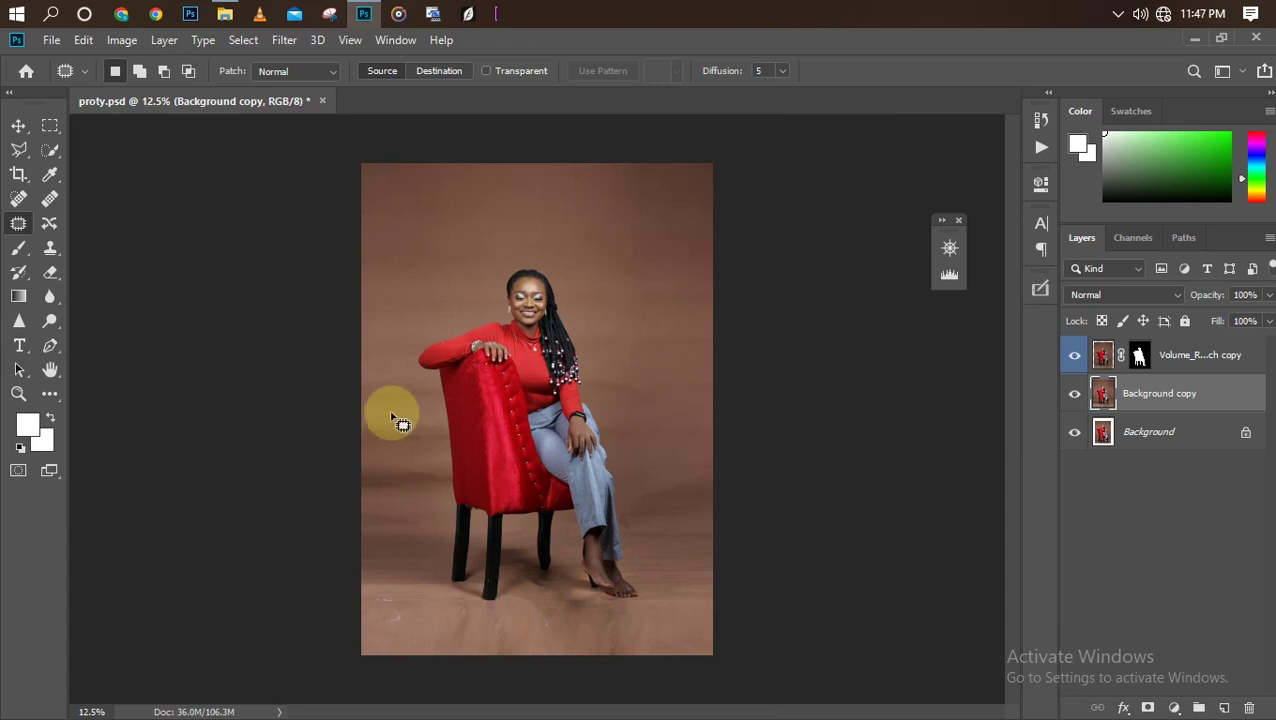
key("ctrl+plus")
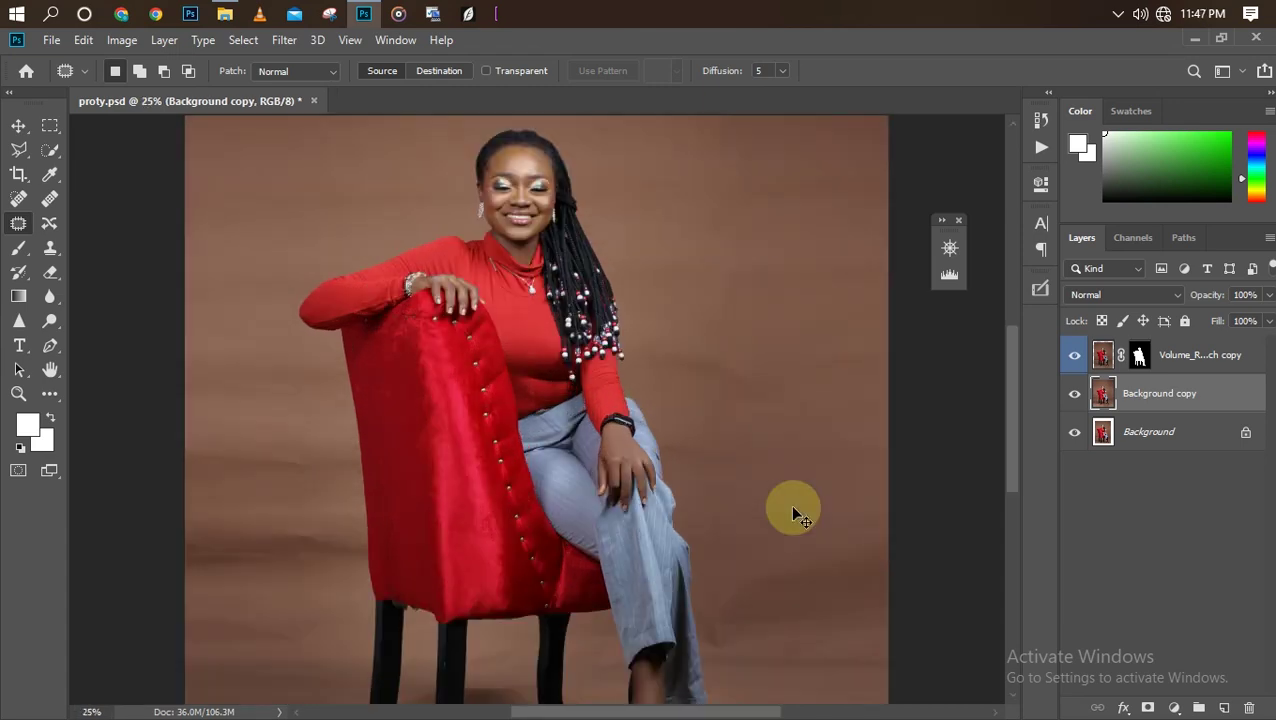
key("ctrl+minus")
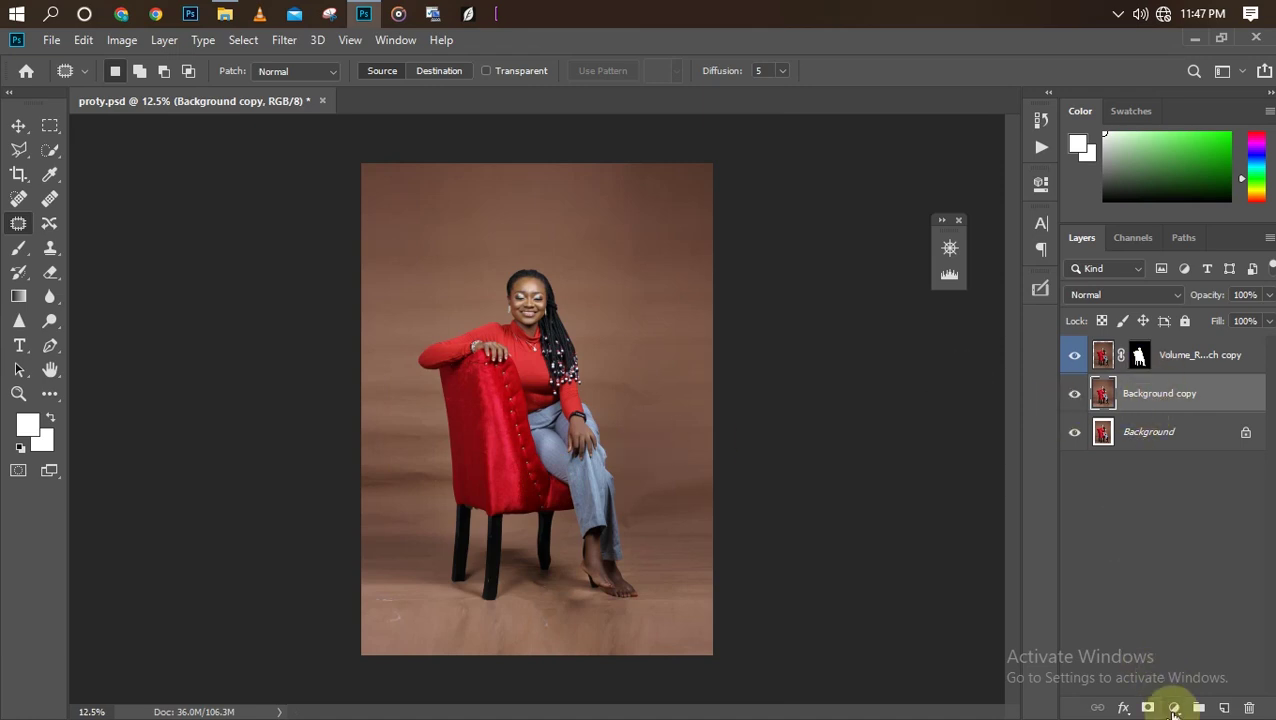
left_click(1174, 708)
left_click(1180, 381)
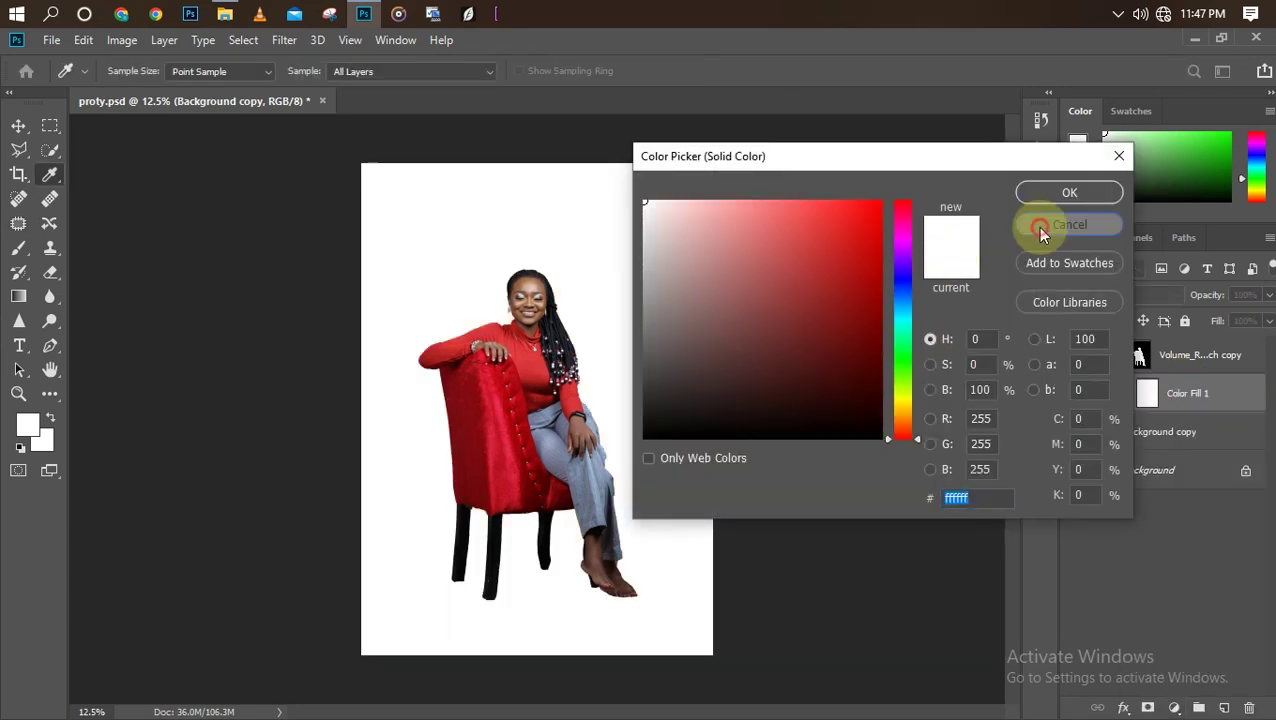
left_click(1042, 232)
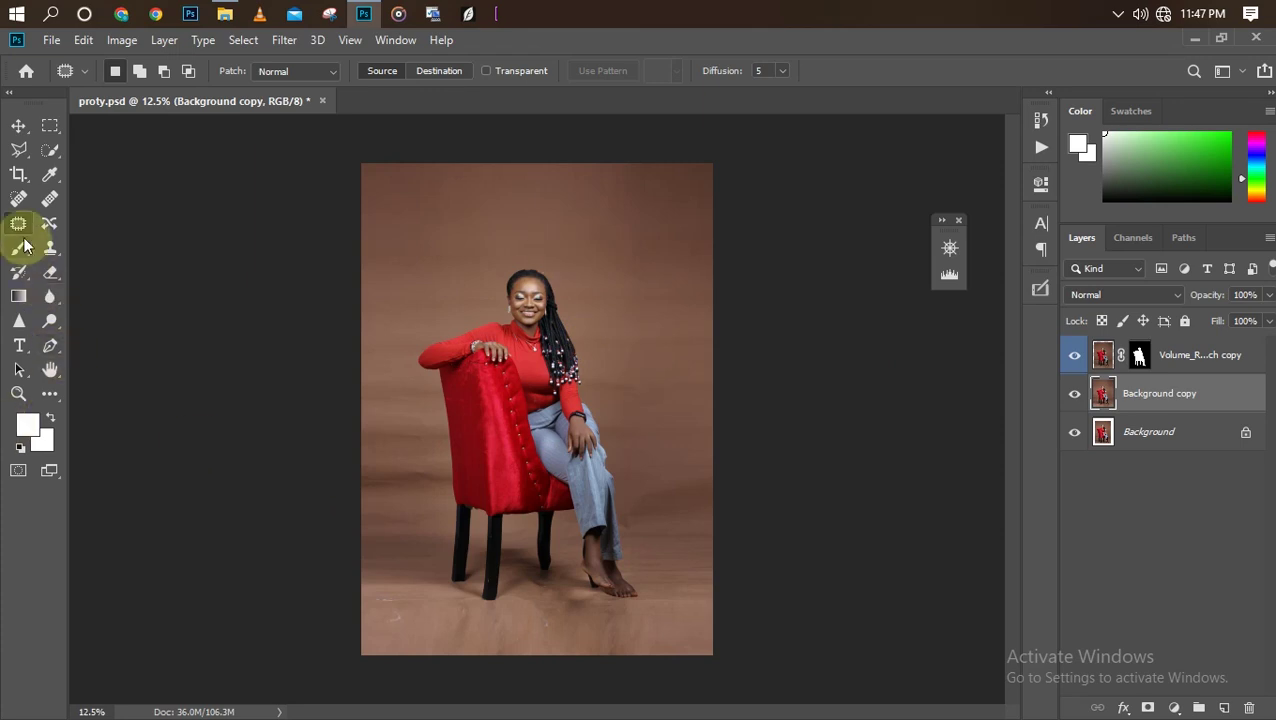
- Sample the brown backdrop beside the woman and add a Solid Color fill layer in #82604c above Background copy
left_click(47, 177)
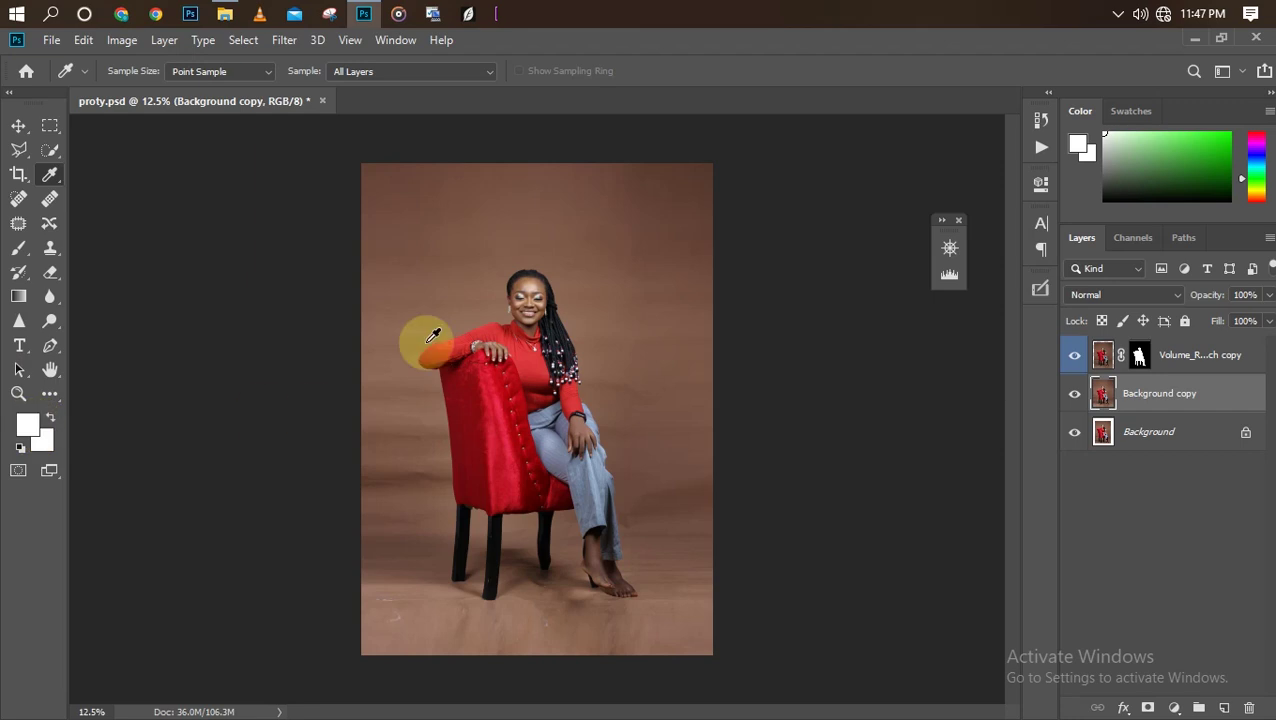
left_click(435, 280)
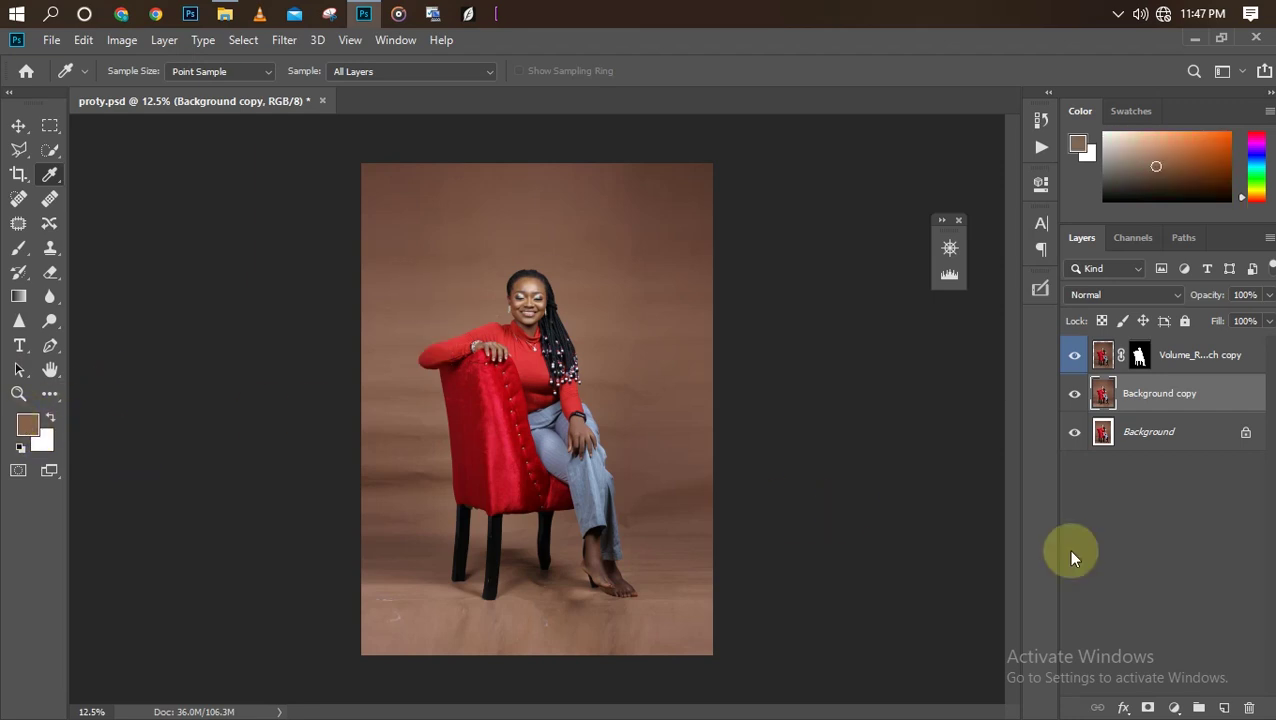
left_click(1173, 708)
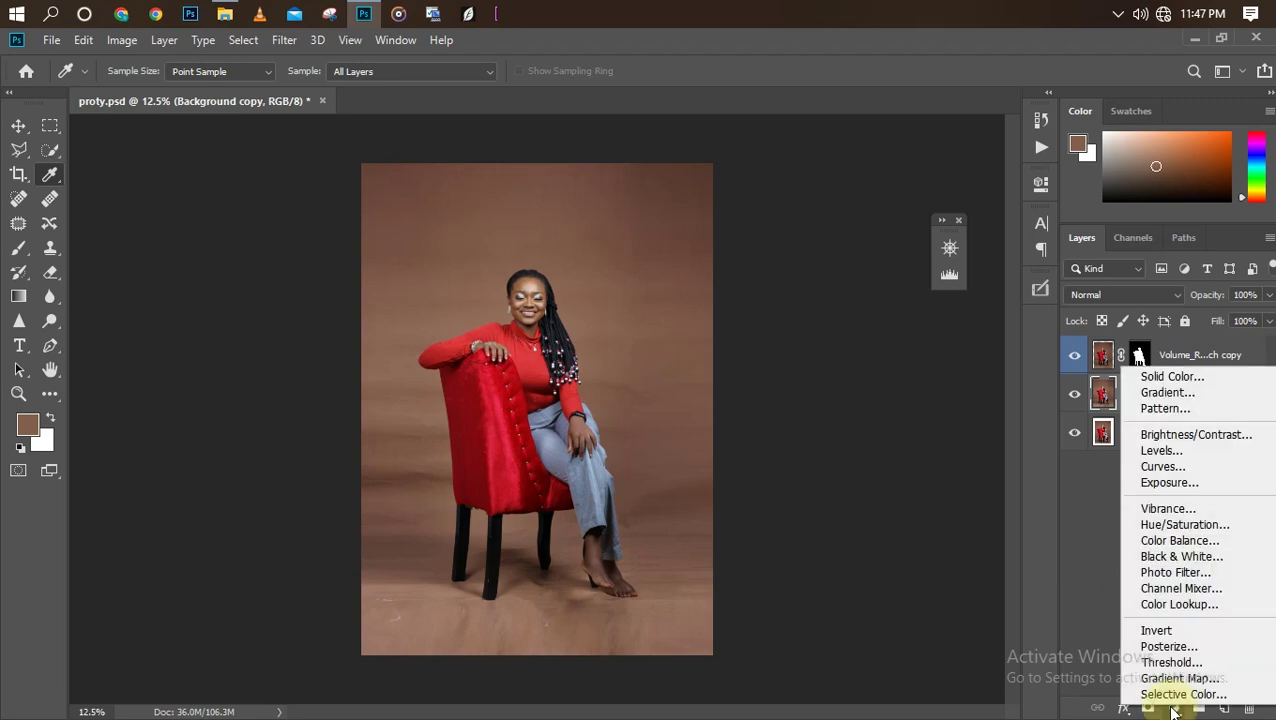
left_click(1160, 380)
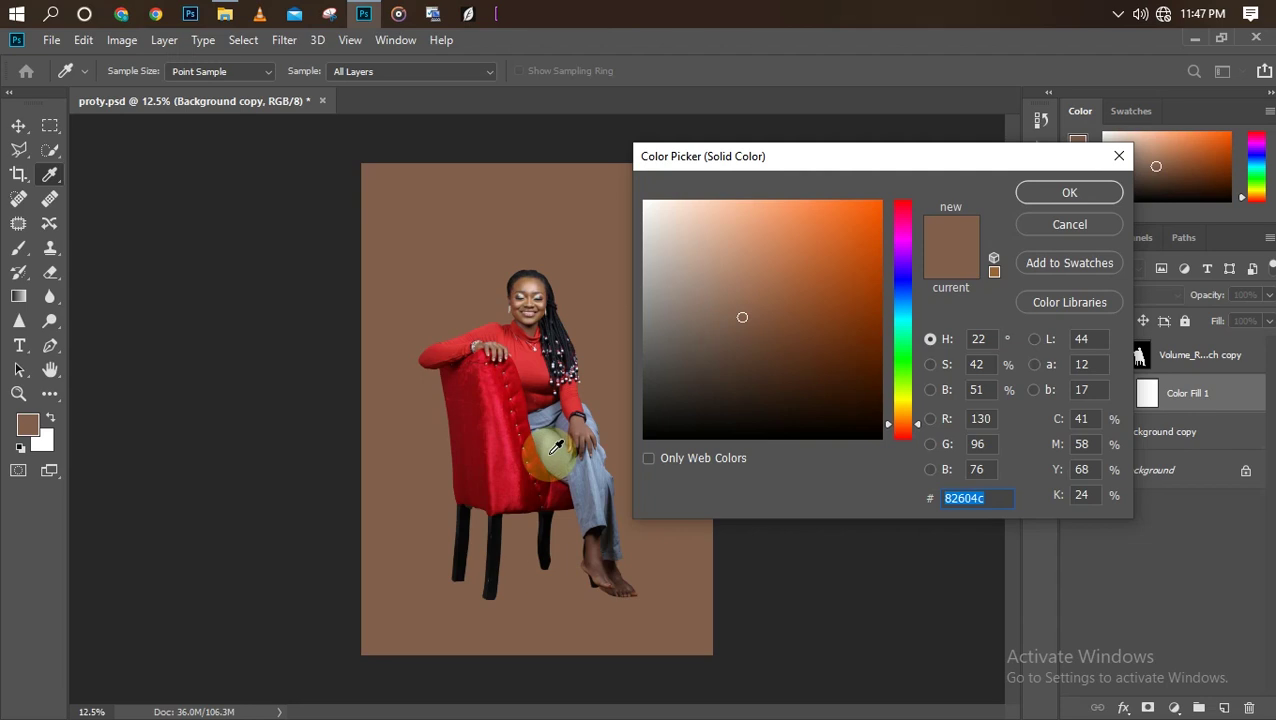
key("Return")
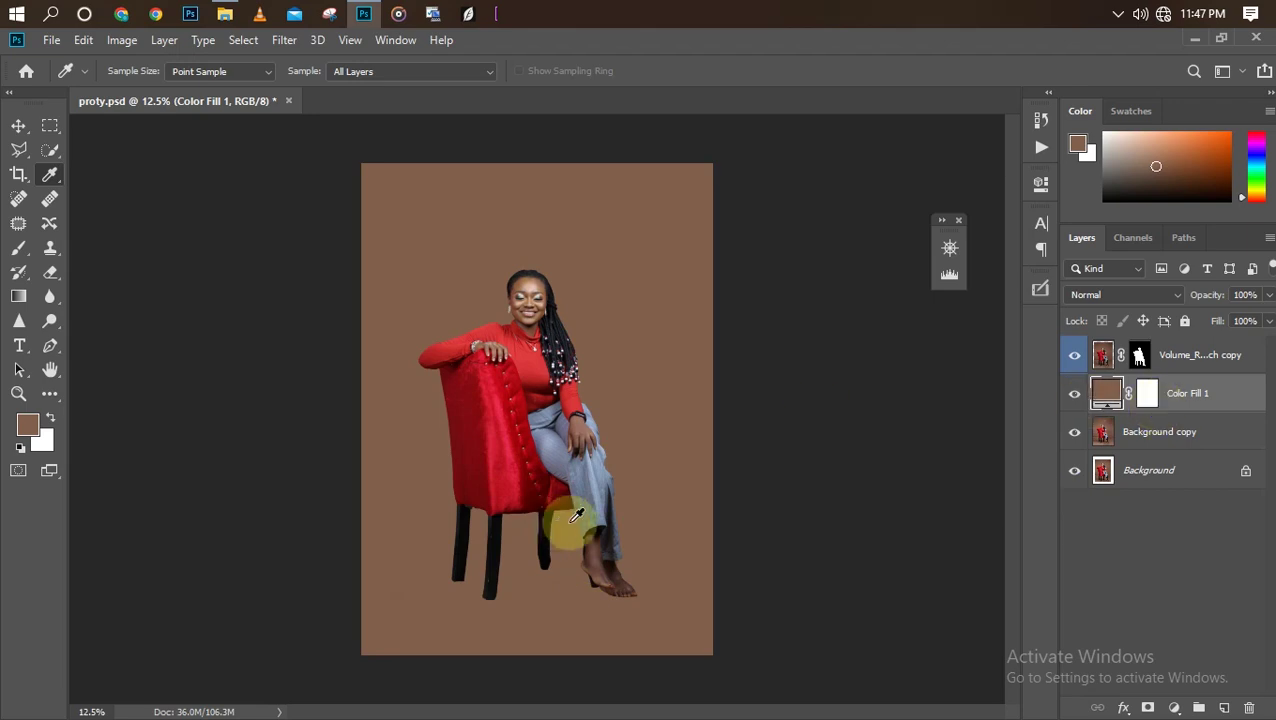
- Draw black-to-white linear gradients upward from the floor on the Color Fill 1 layer mask to reveal the retouched floor beneath
left_click(1150, 393)
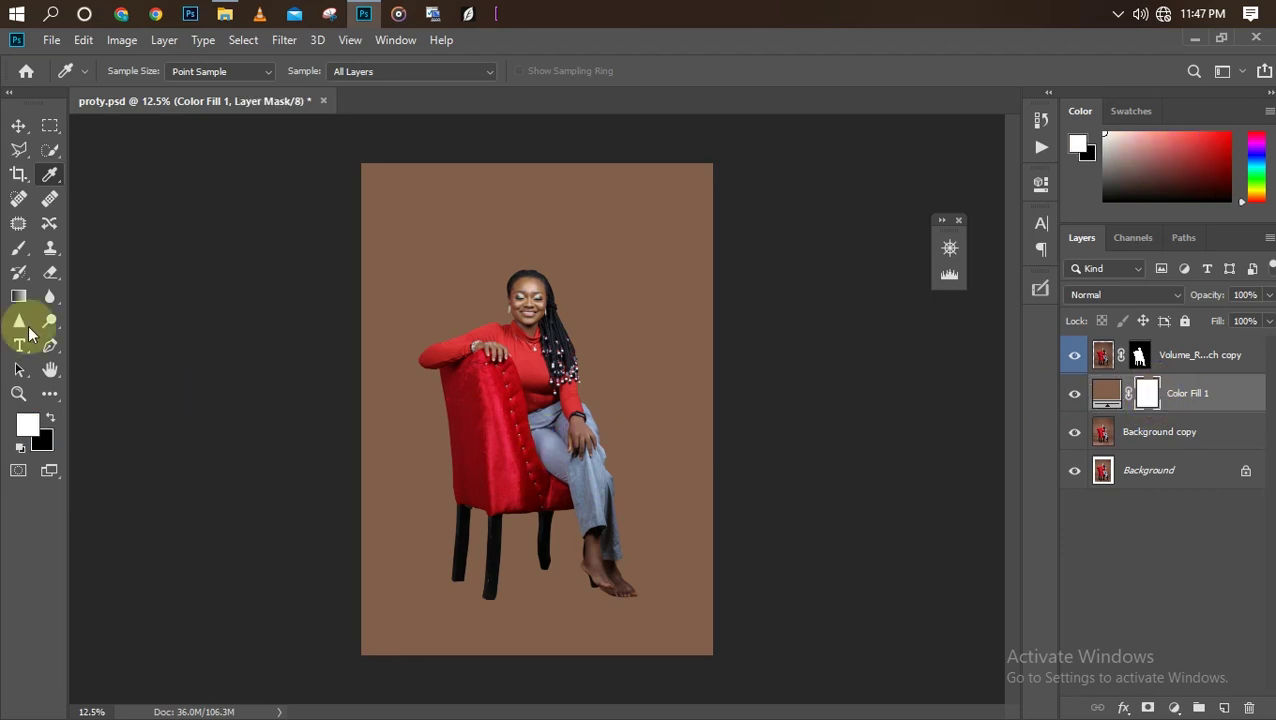
left_click(17, 300)
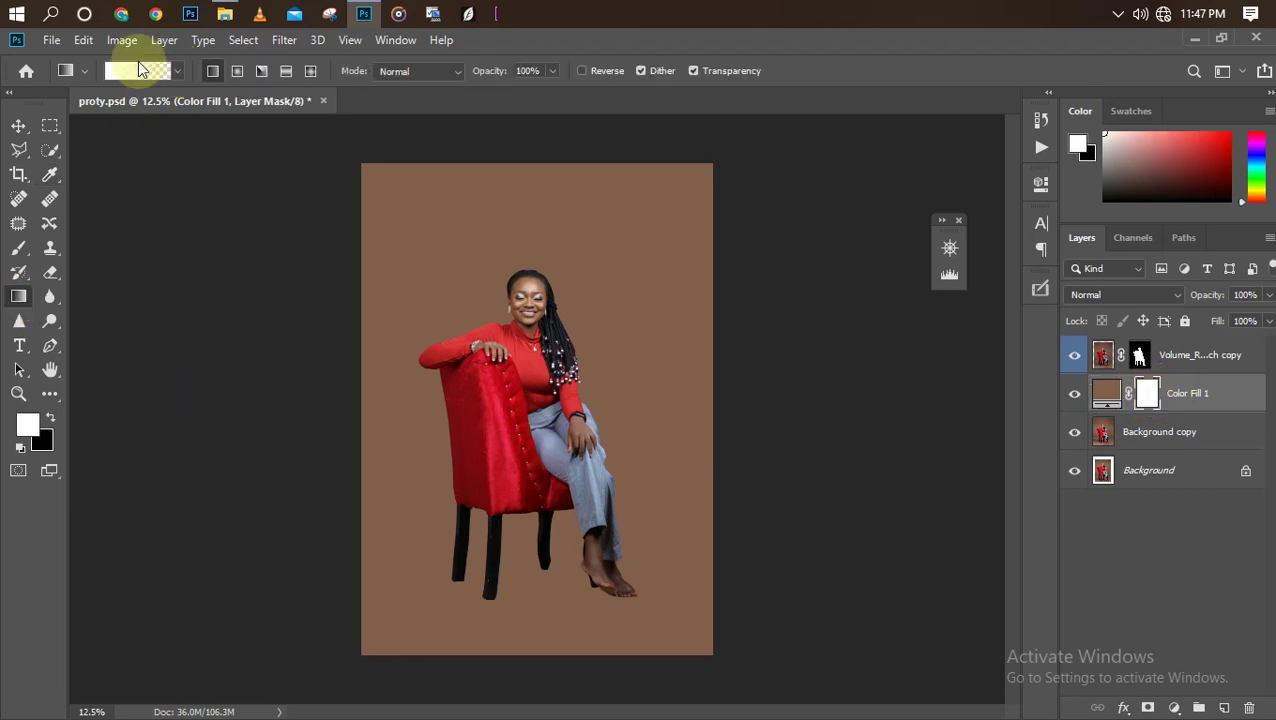
left_click(176, 70)
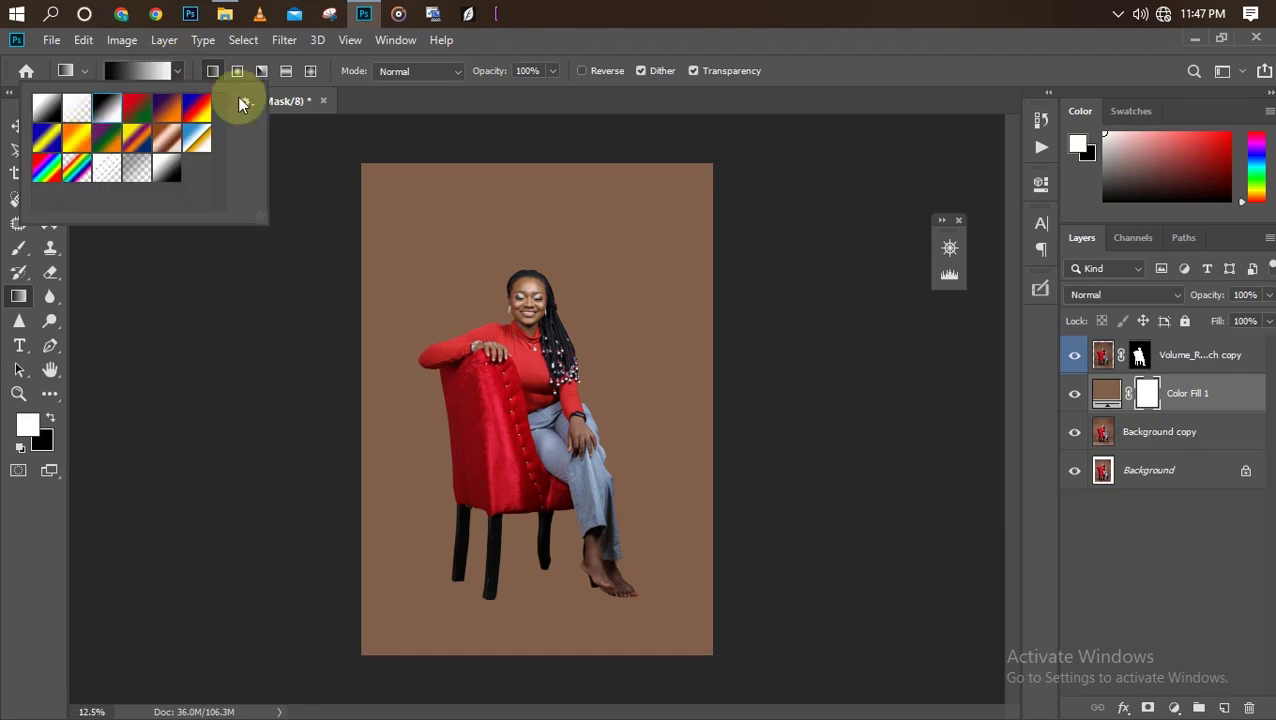
left_click(635, 613)
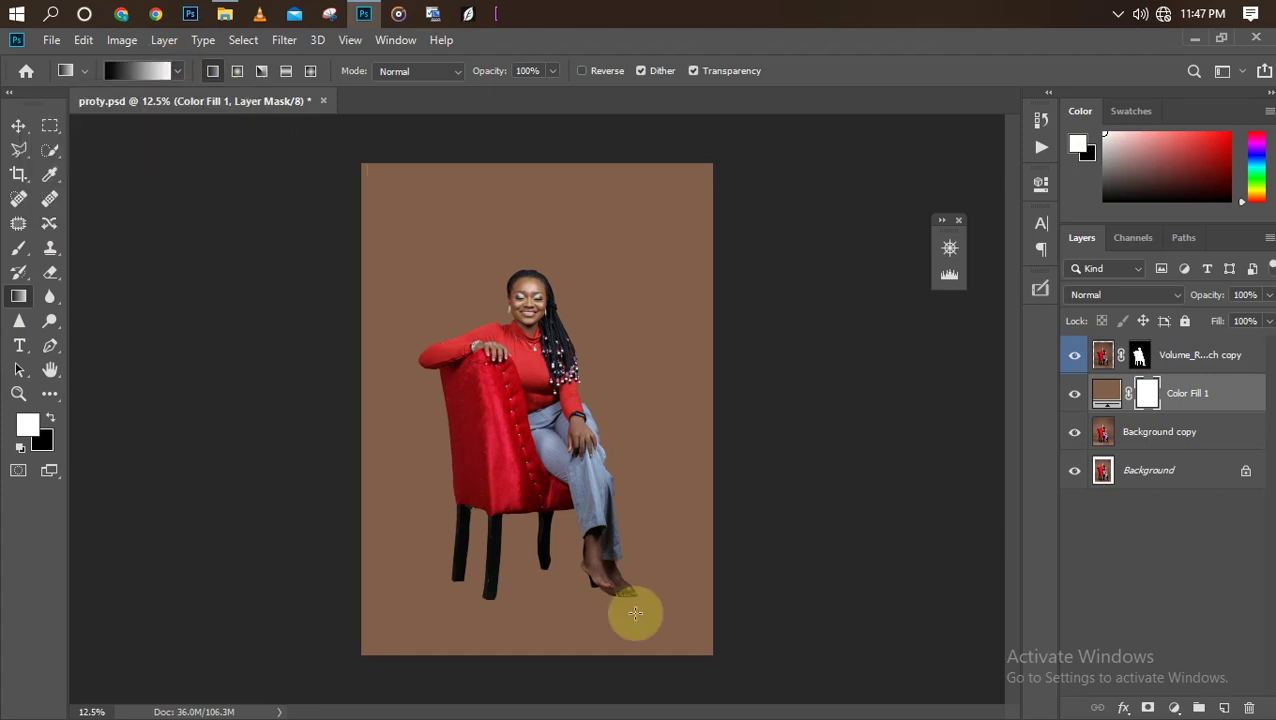
left_click_drag(553, 666, 556, 572)
left_click_drag(539, 672, 542, 500)
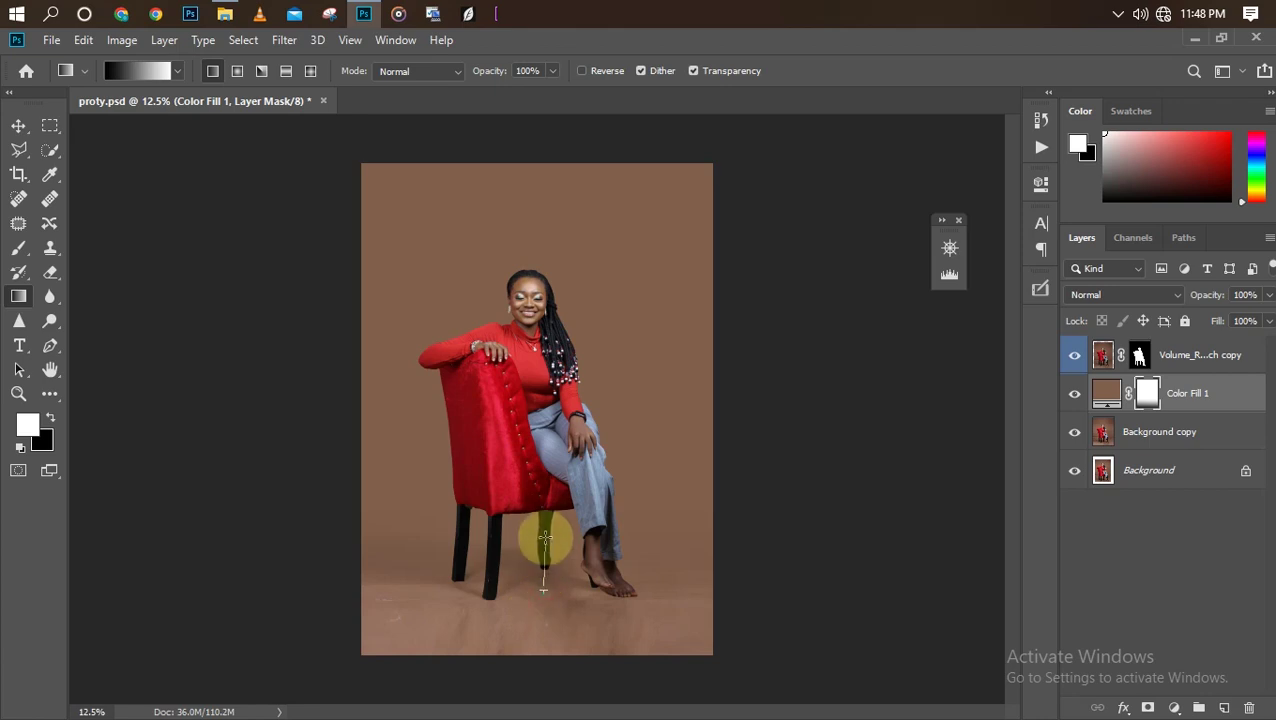
left_click_drag(537, 541, 538, 513)
scroll(749, 615, "up", 1)
scroll(749, 615, "down", 2)
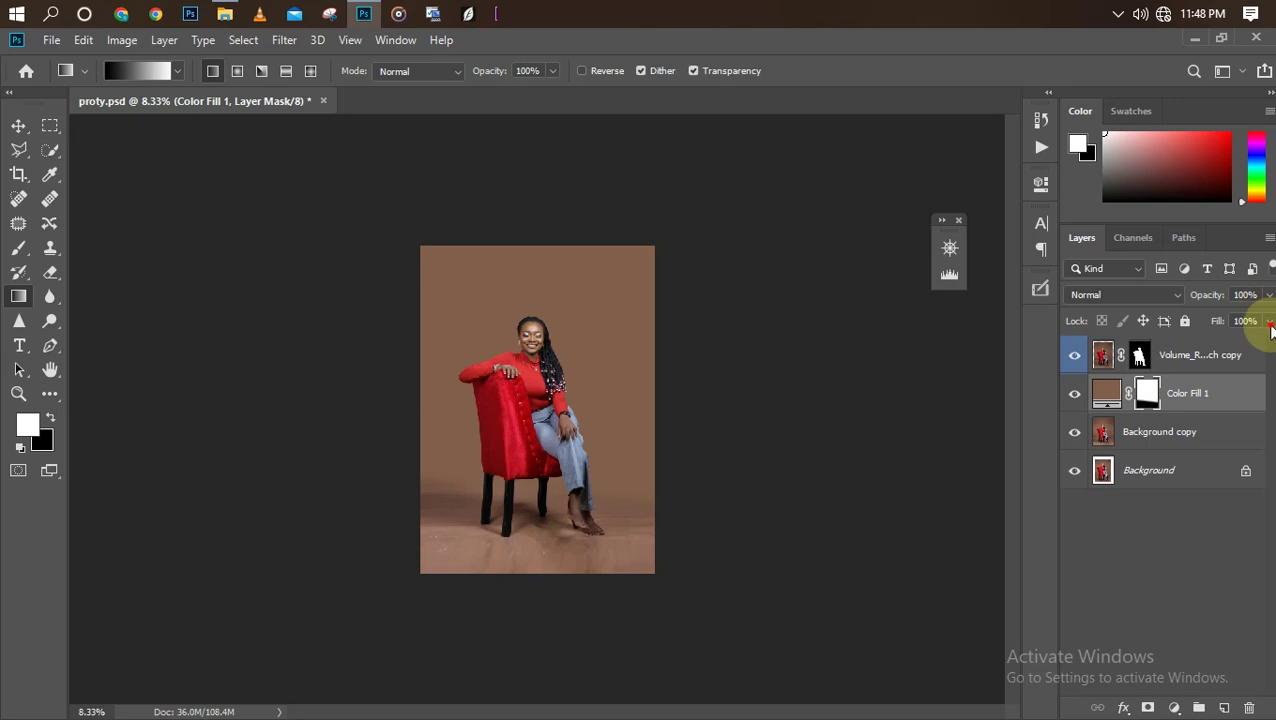
- Set the Color Fill 1 layer's Fill to 74% and check how the backdrop blends around the woman and chair
left_click(1246, 345)
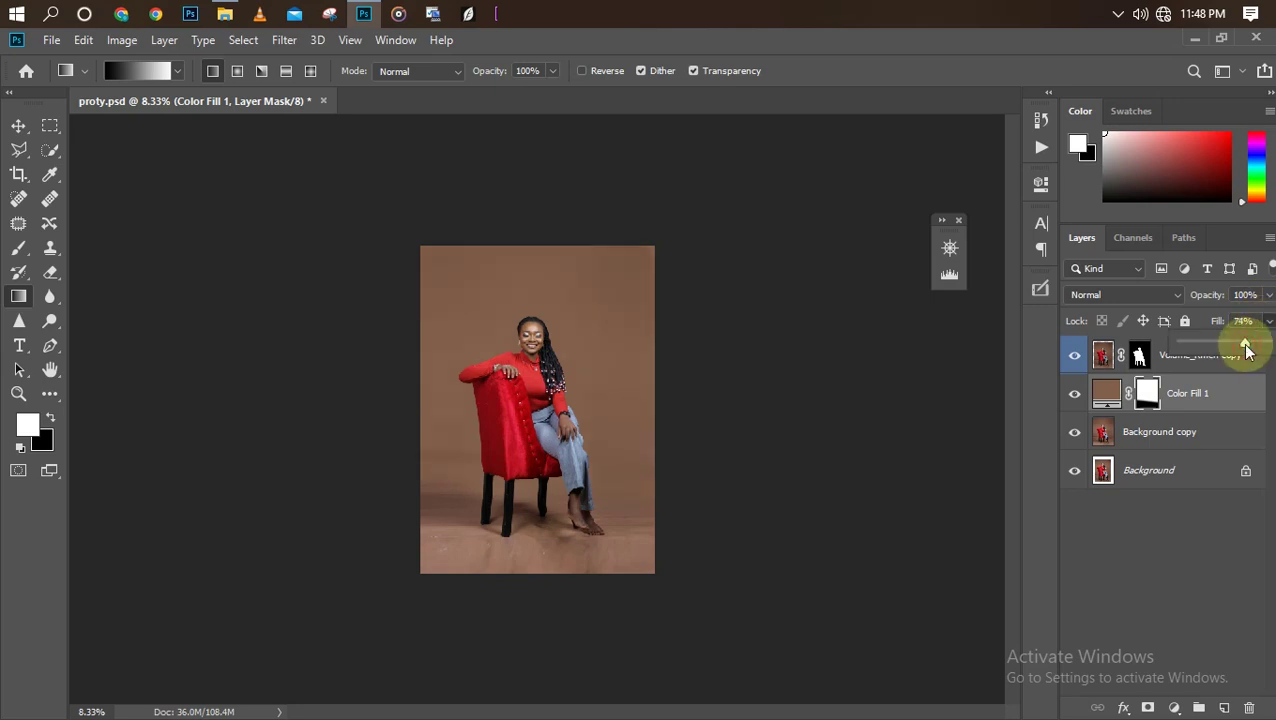
key("ctrl+plus")
key("ctrl+minus")
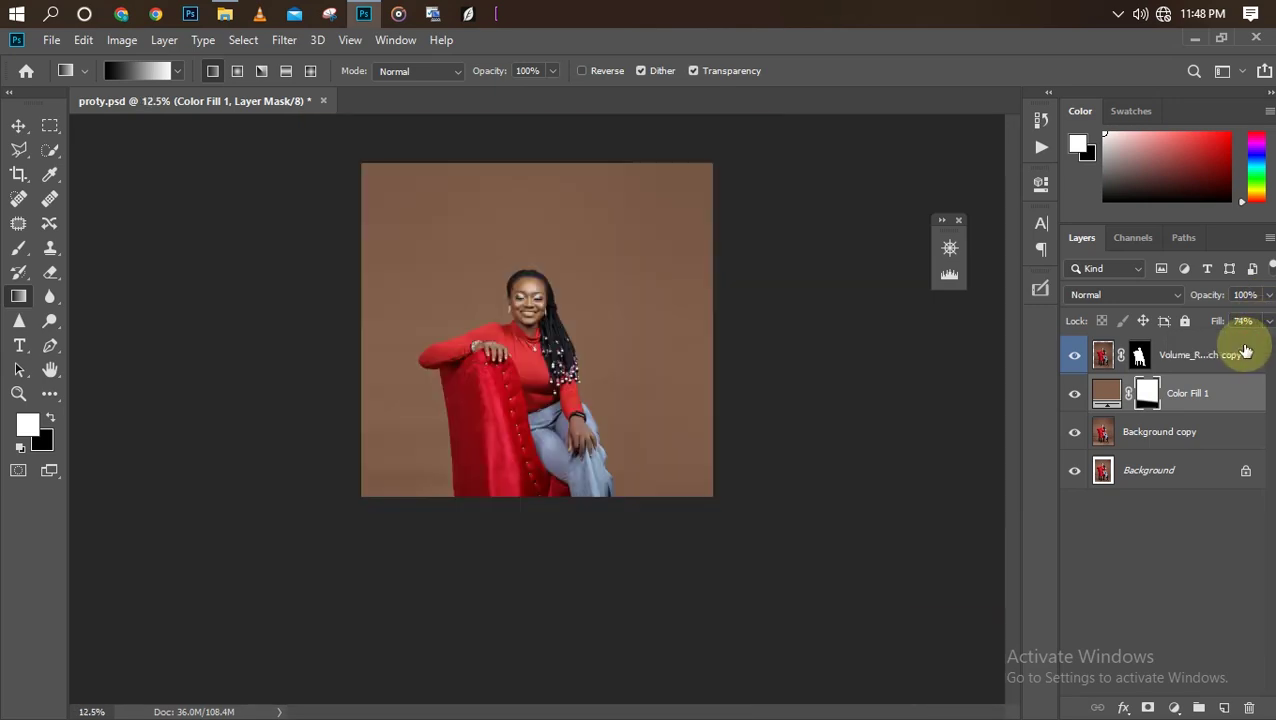
key("ctrl+plus")
key("ctrl+minus")
key("ctrl+plus")
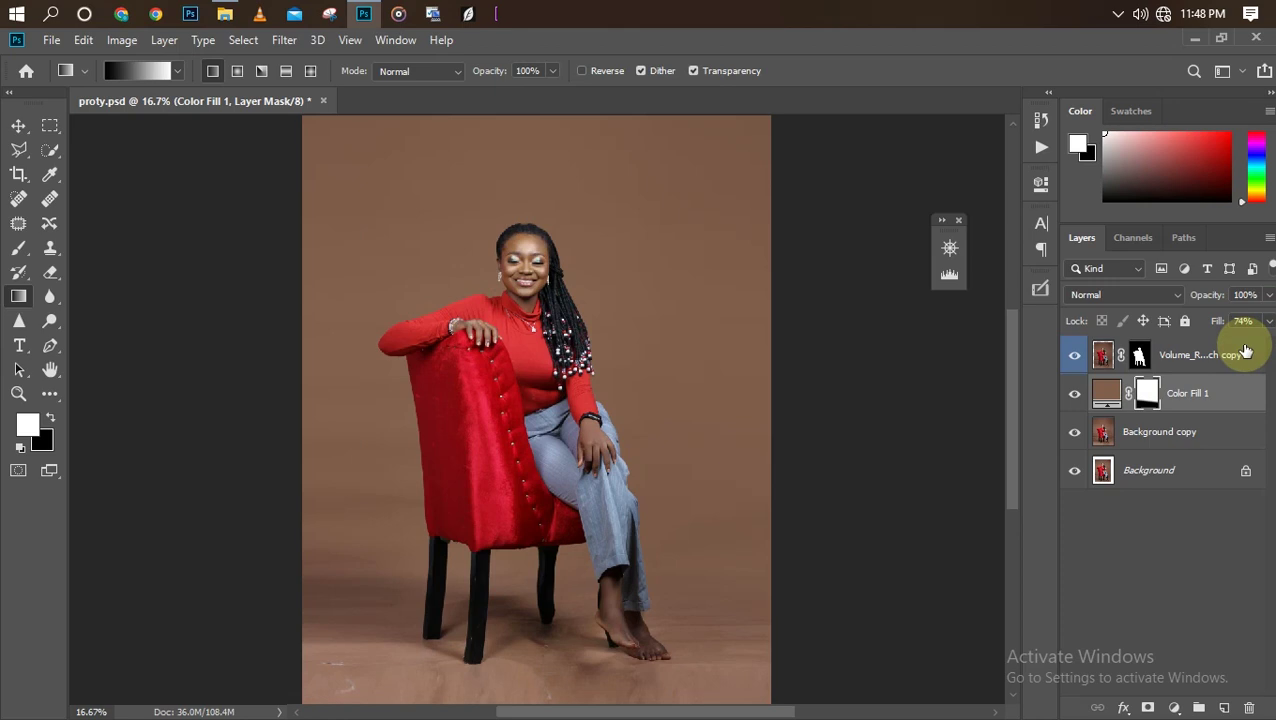
key("ctrl+plus")
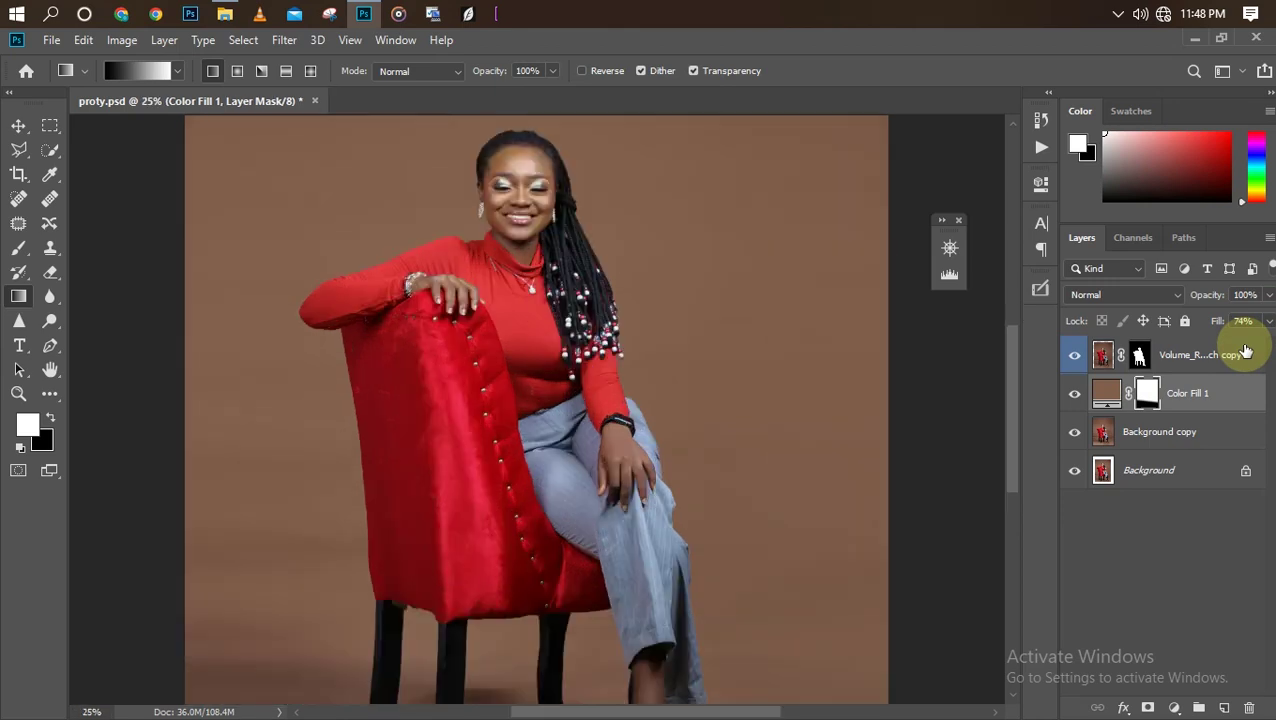
key("ctrl+minus")
key("ctrl+minus")
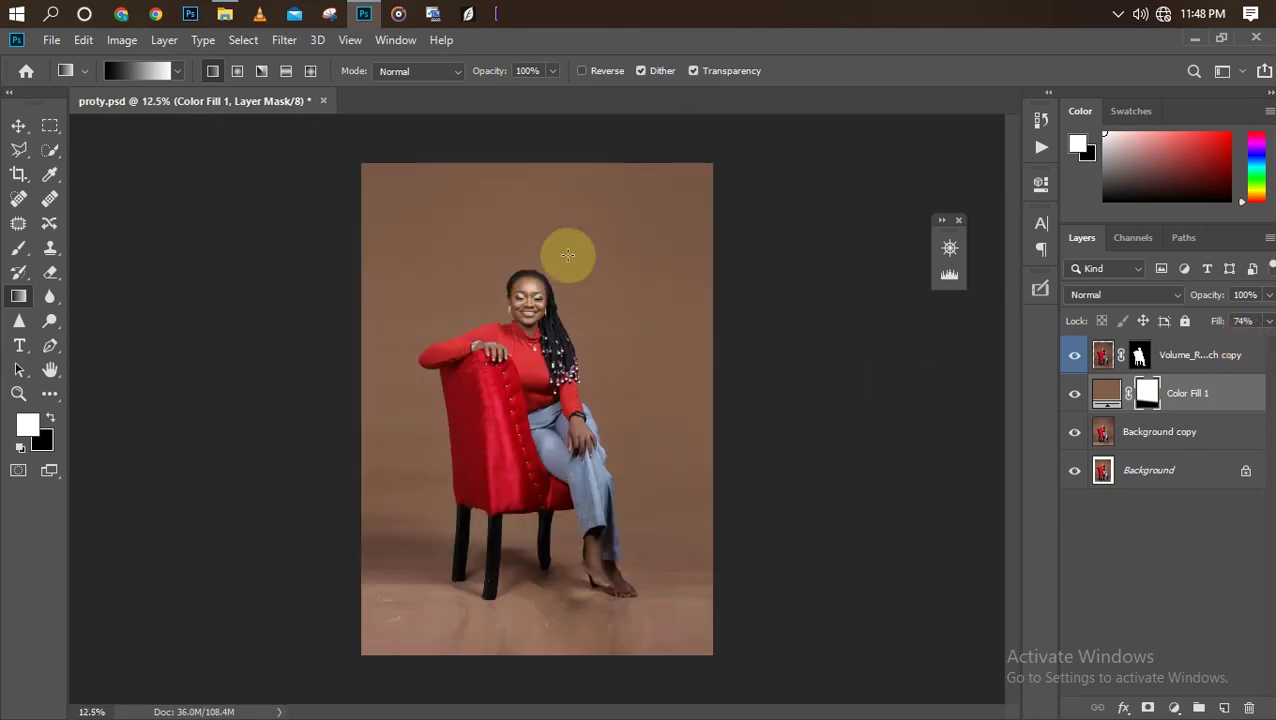
- Switch to File Explorer, open the bkg3 folder in vMixStorage, and browse its backdrop images through to the last one
left_click(224, 16)
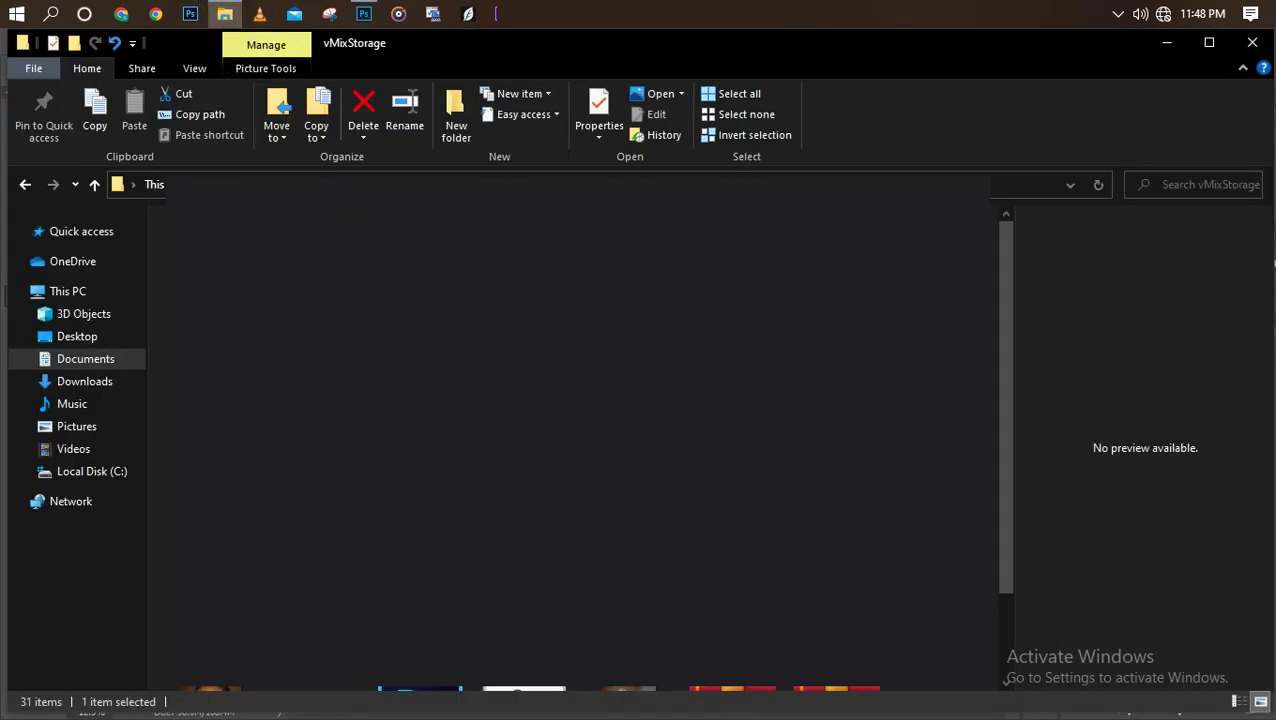
key("Return")
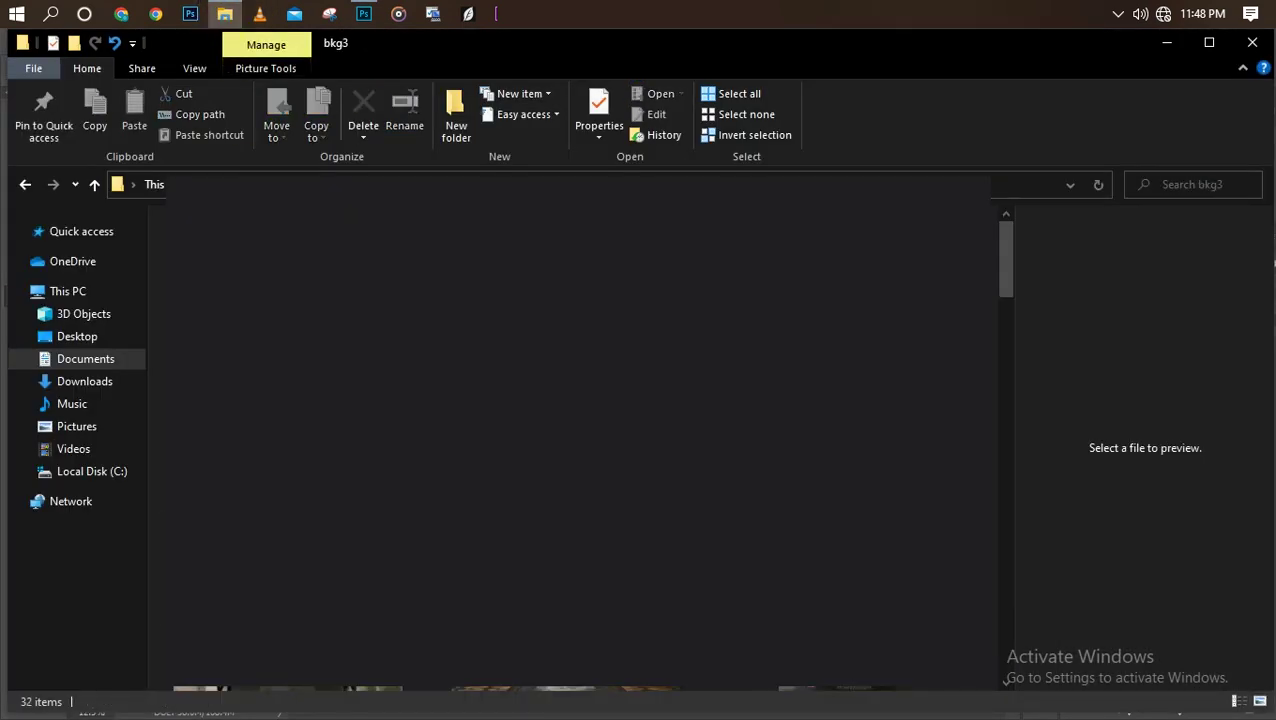
key("Down")
key("Down")
key("Down")
key("Down")
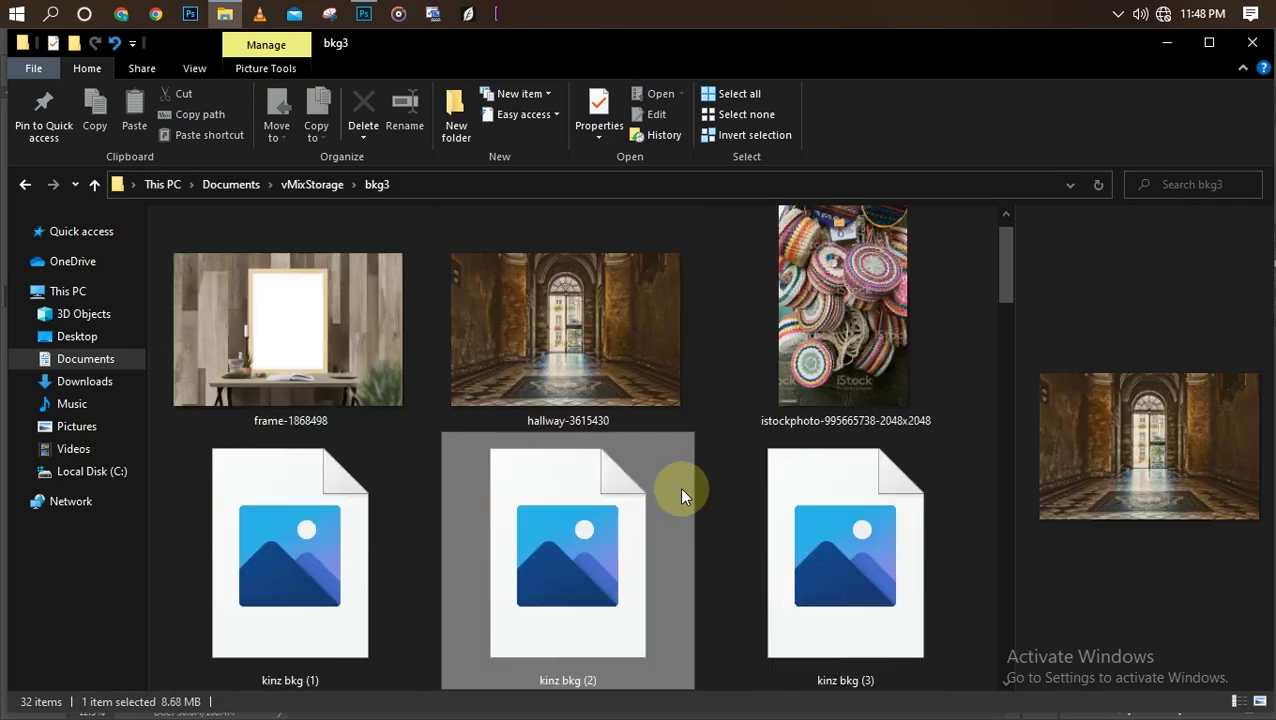
key("Down")
key("Down")
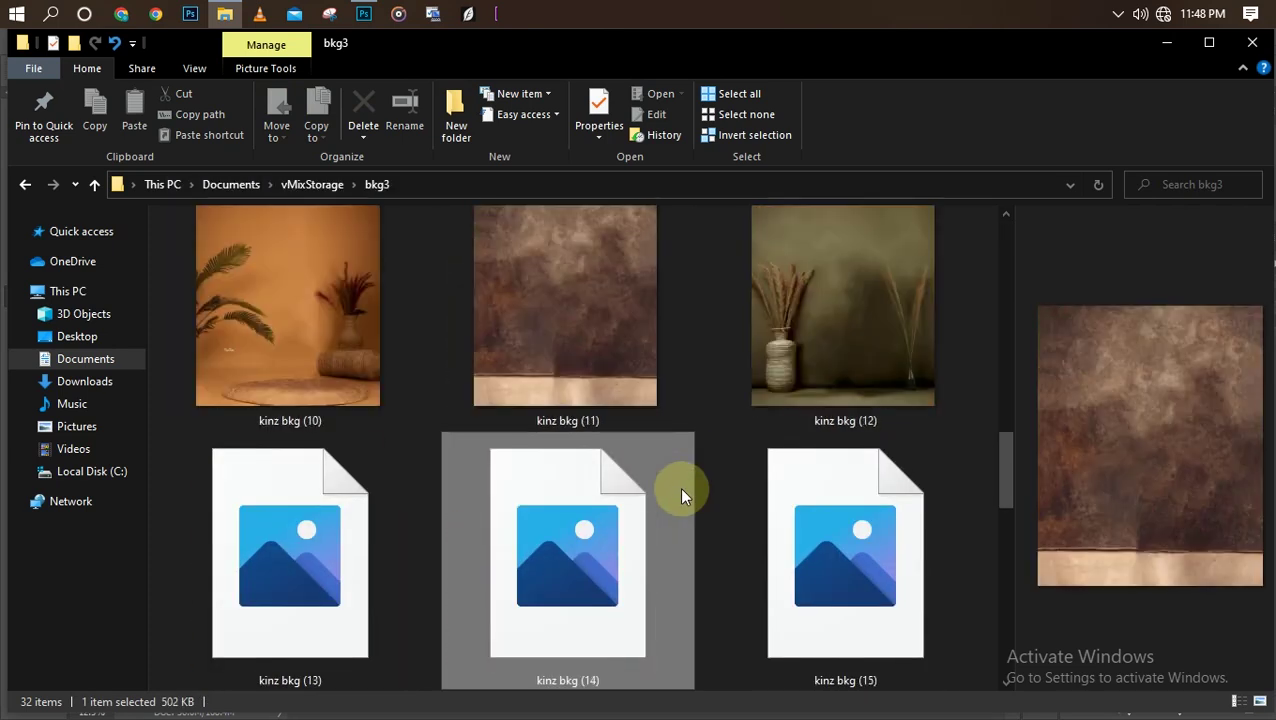
left_click(650, 362)
key("Down")
key("Down")
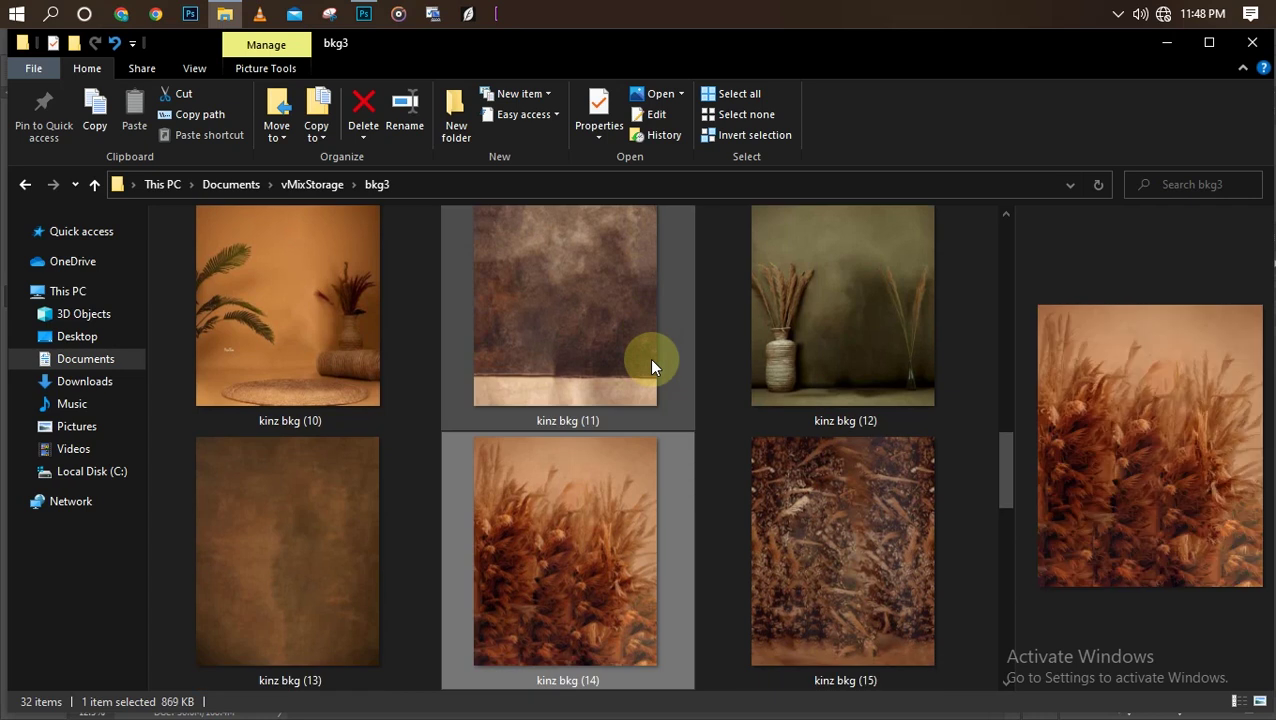
key("Down")
key("Down")
key("Down")
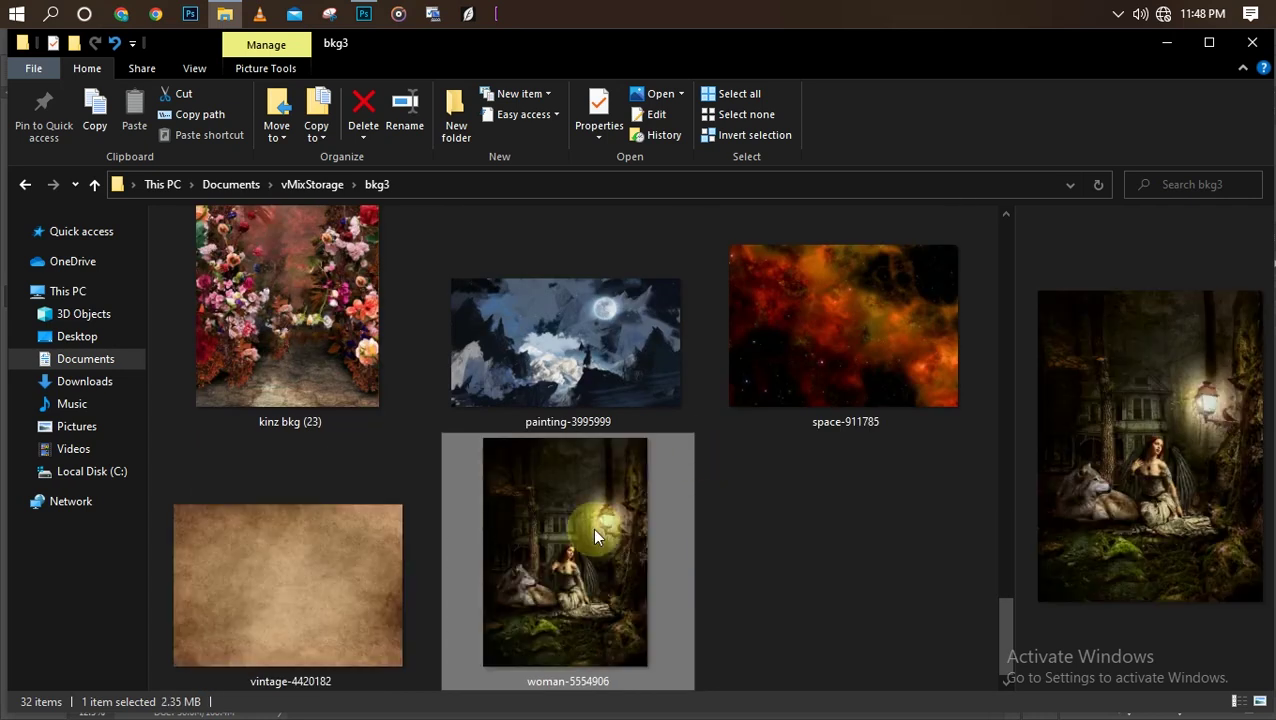
- Browse back through the kinz bkg images to the start of the series and compare the backdrops
key("Up")
key("Up")
key("Up")
key("Up")
key("Up")
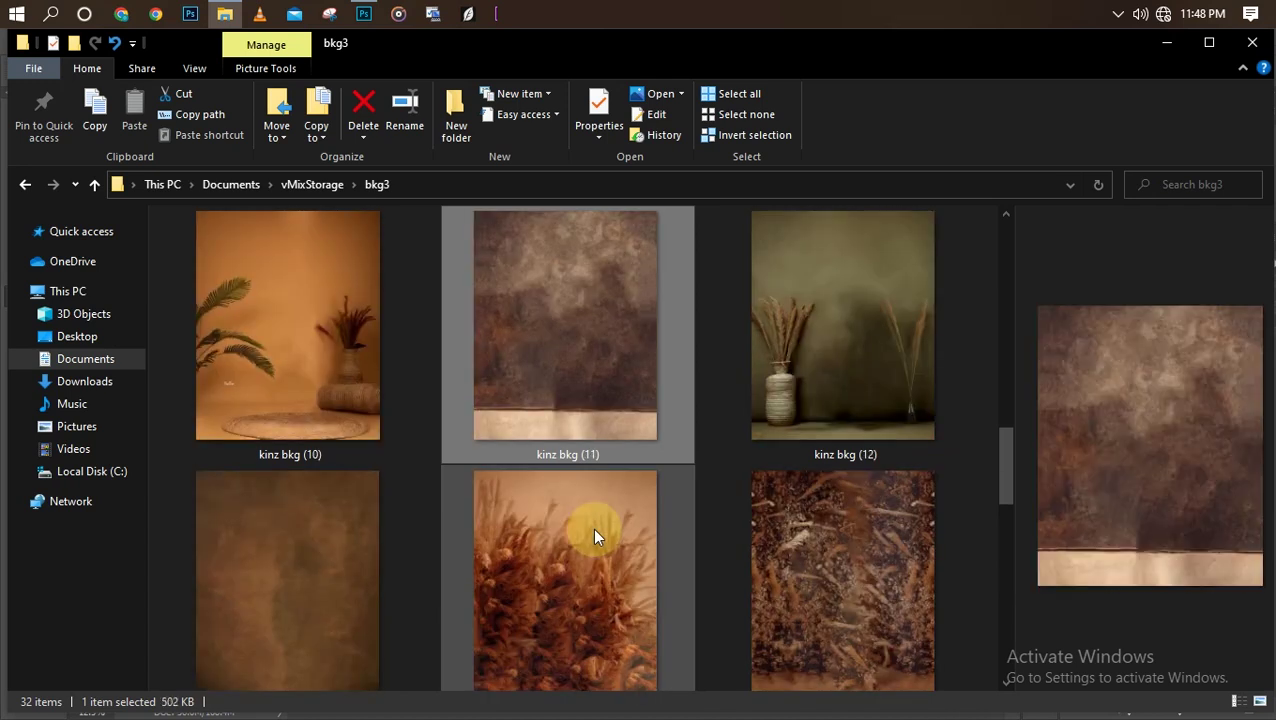
key("Down")
key("Up")
key("Up")
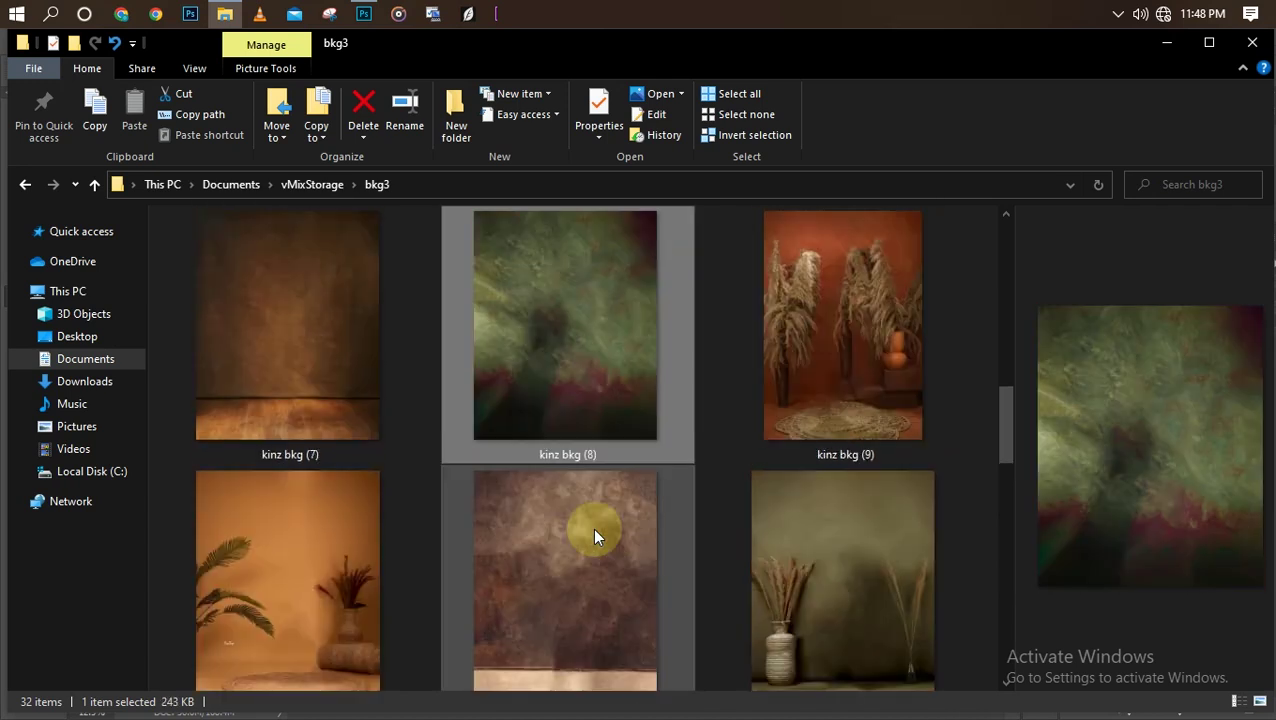
key("Up")
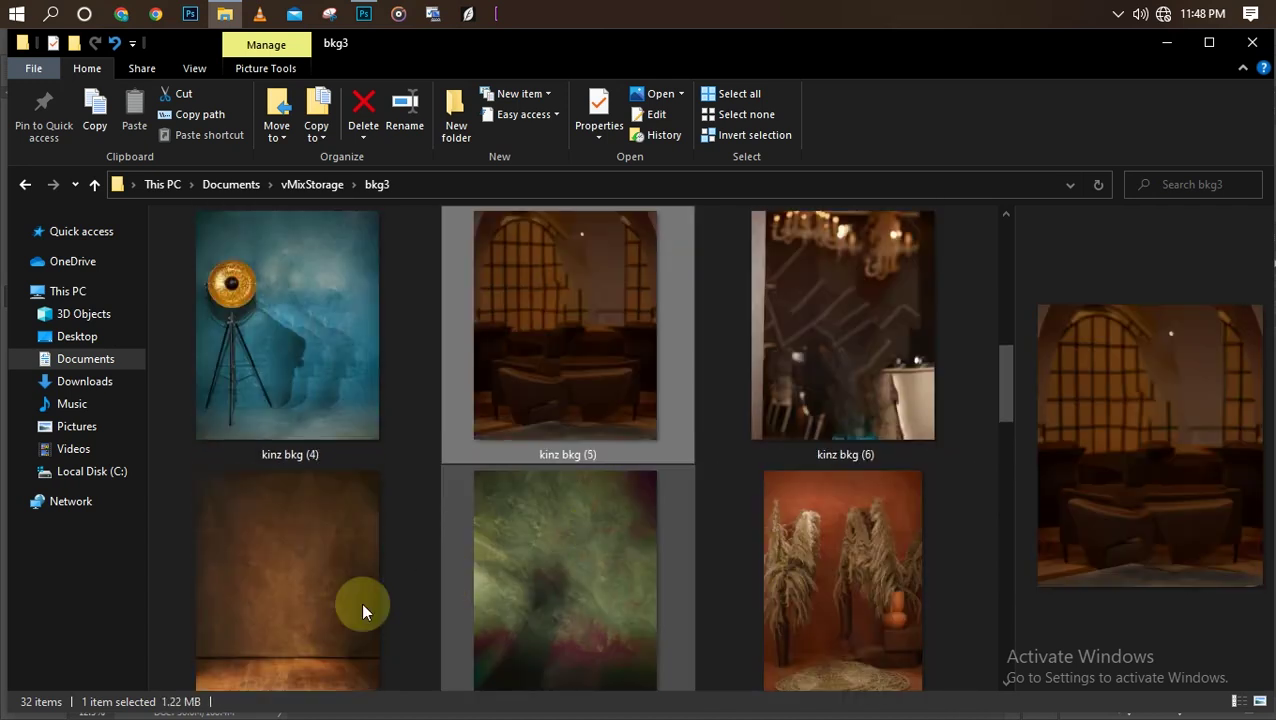
key("Up")
key("Down")
key("Up")
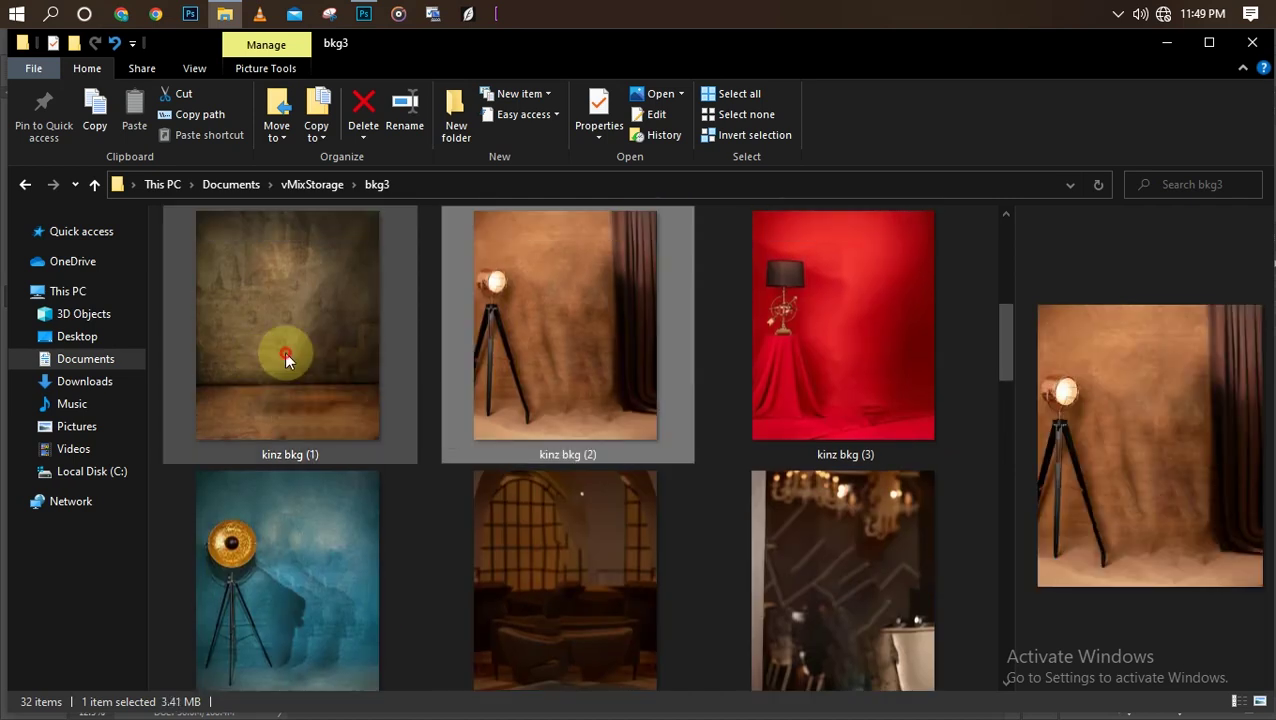
- Place kinz bkg (1) into the portrait between the masked cutout and Color Fill 1, scaled to 100.65% and shifted up behind the chair
left_click_drag(284, 351, 467, 399)
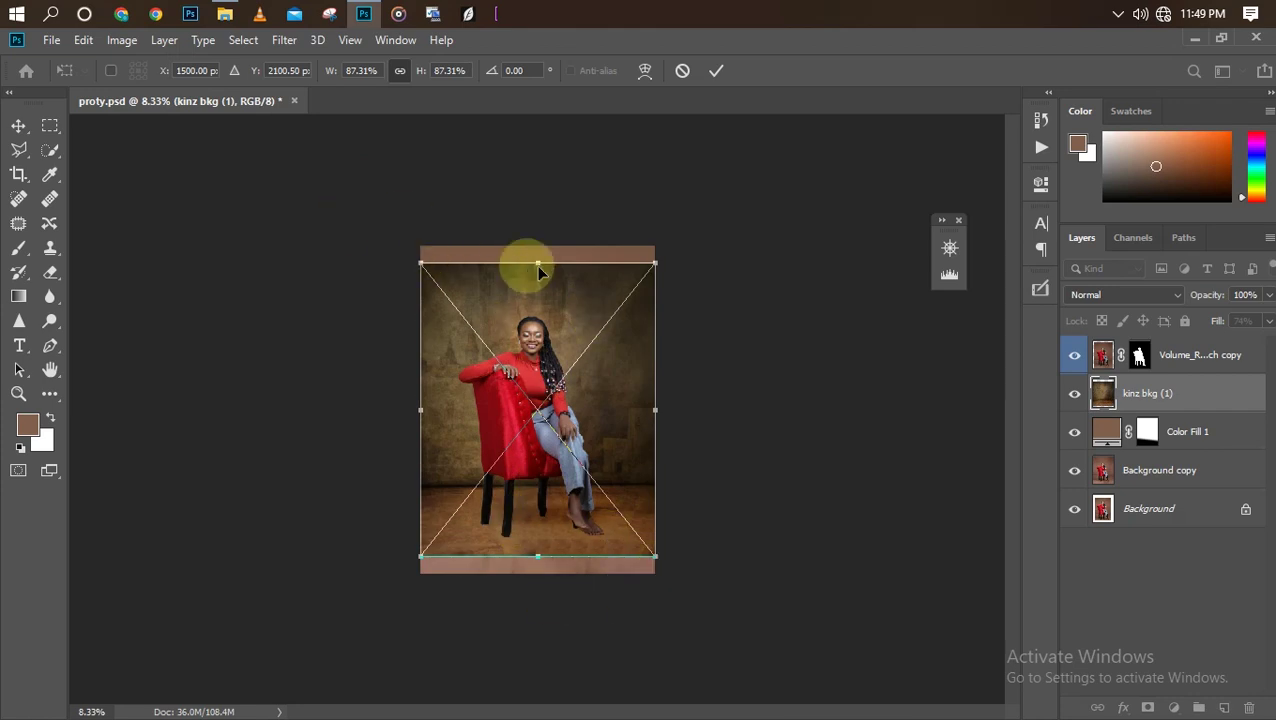
left_click_drag(537, 263, 543, 245)
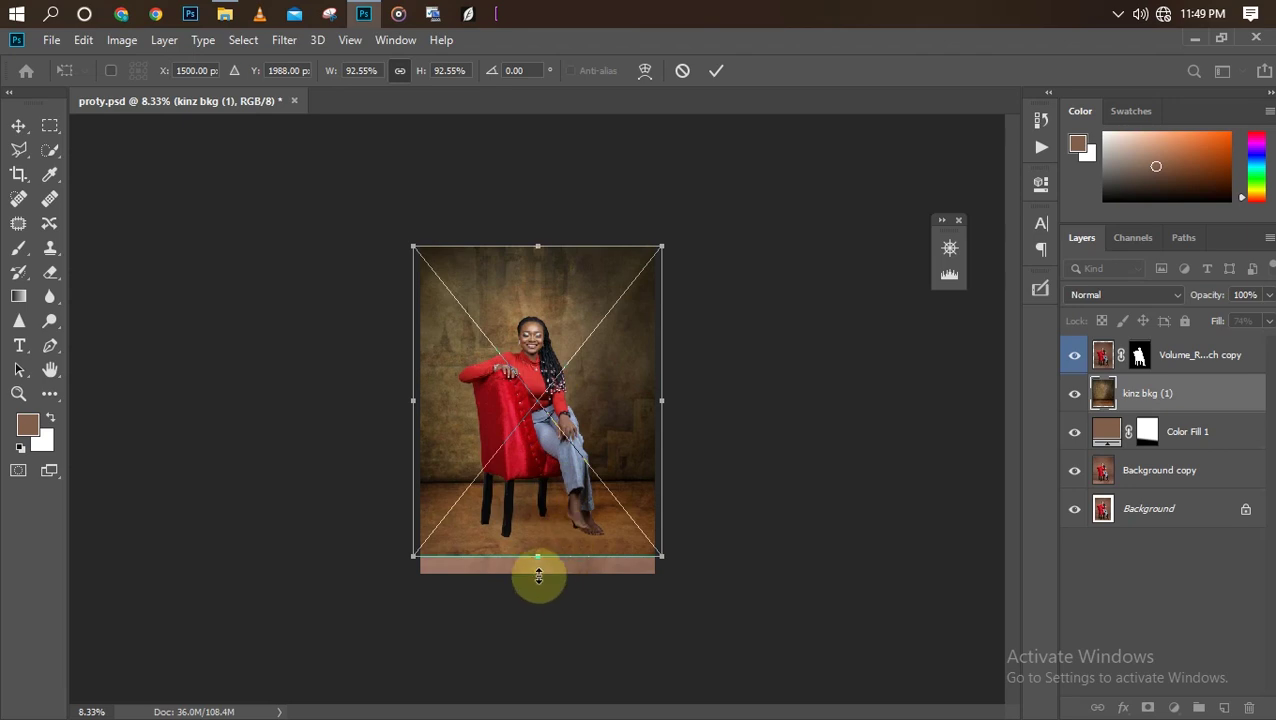
left_click_drag(538, 577, 535, 579)
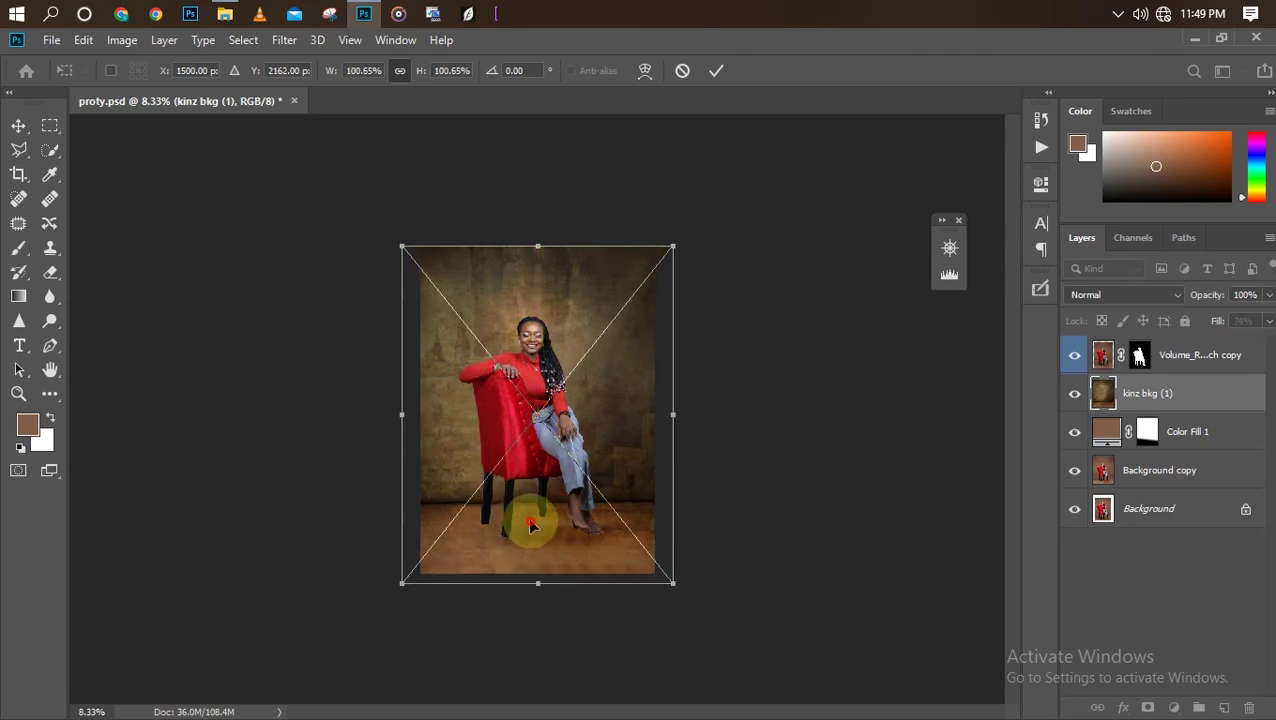
left_click_drag(531, 526, 531, 509)
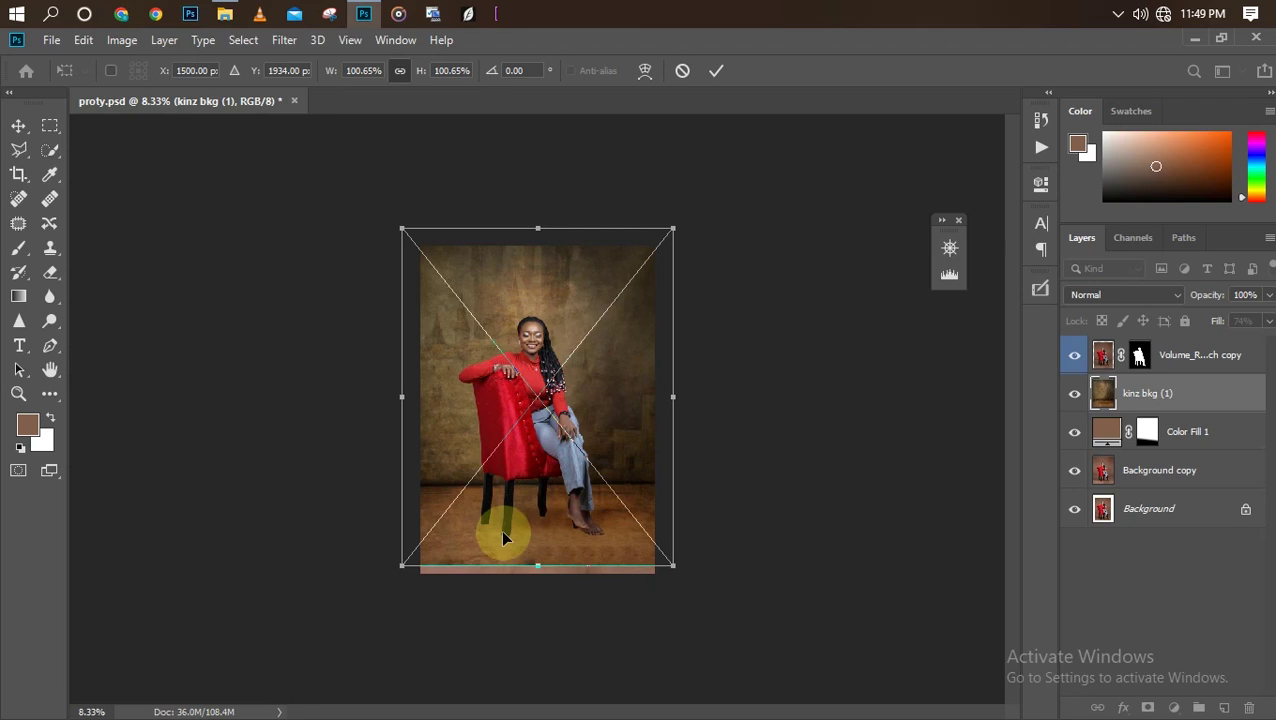
key("Return")
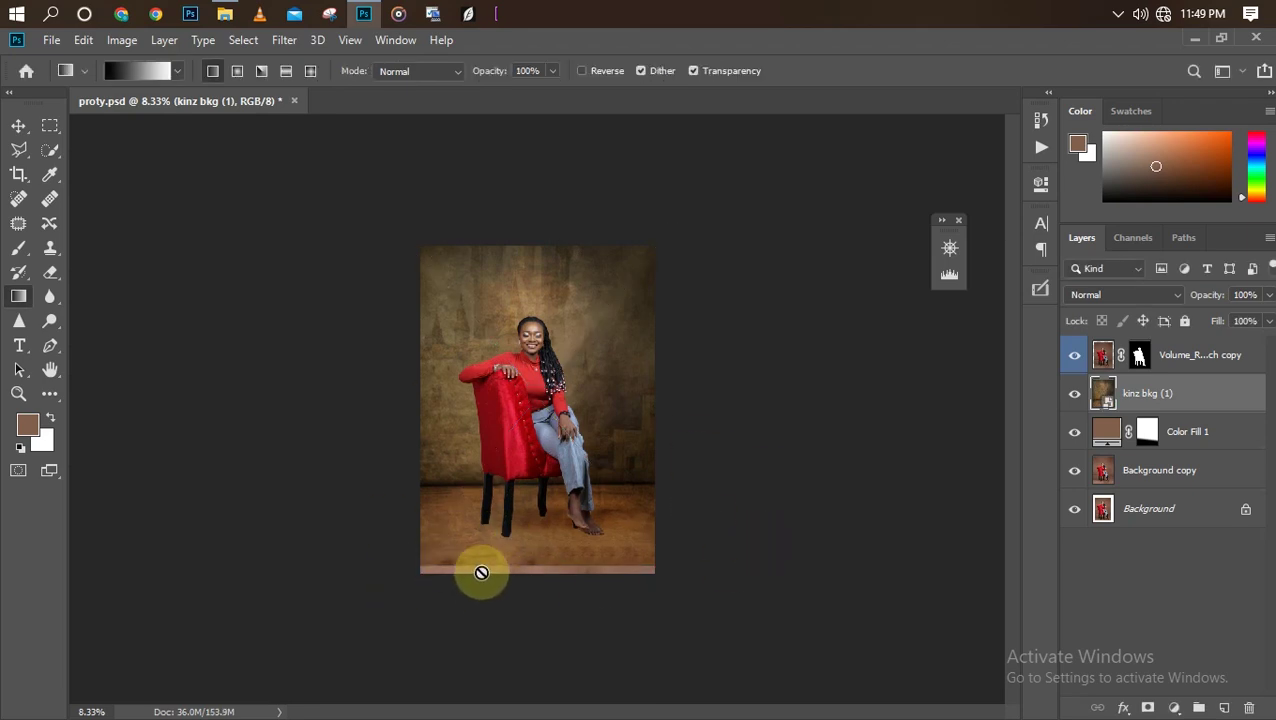
- Rasterize the kinz bkg (1) layer, stretch its lowest floor strip down past the canvas's lower edge, and deselect
right_click(1181, 400)
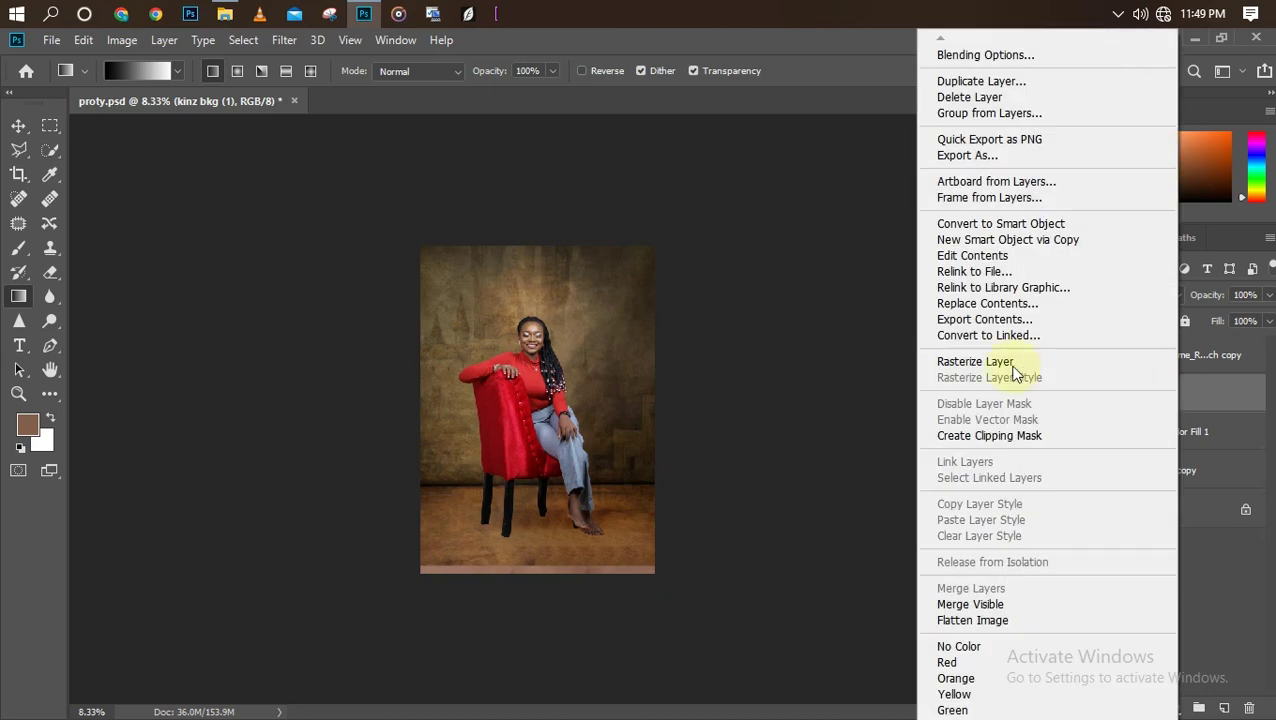
left_click(985, 363)
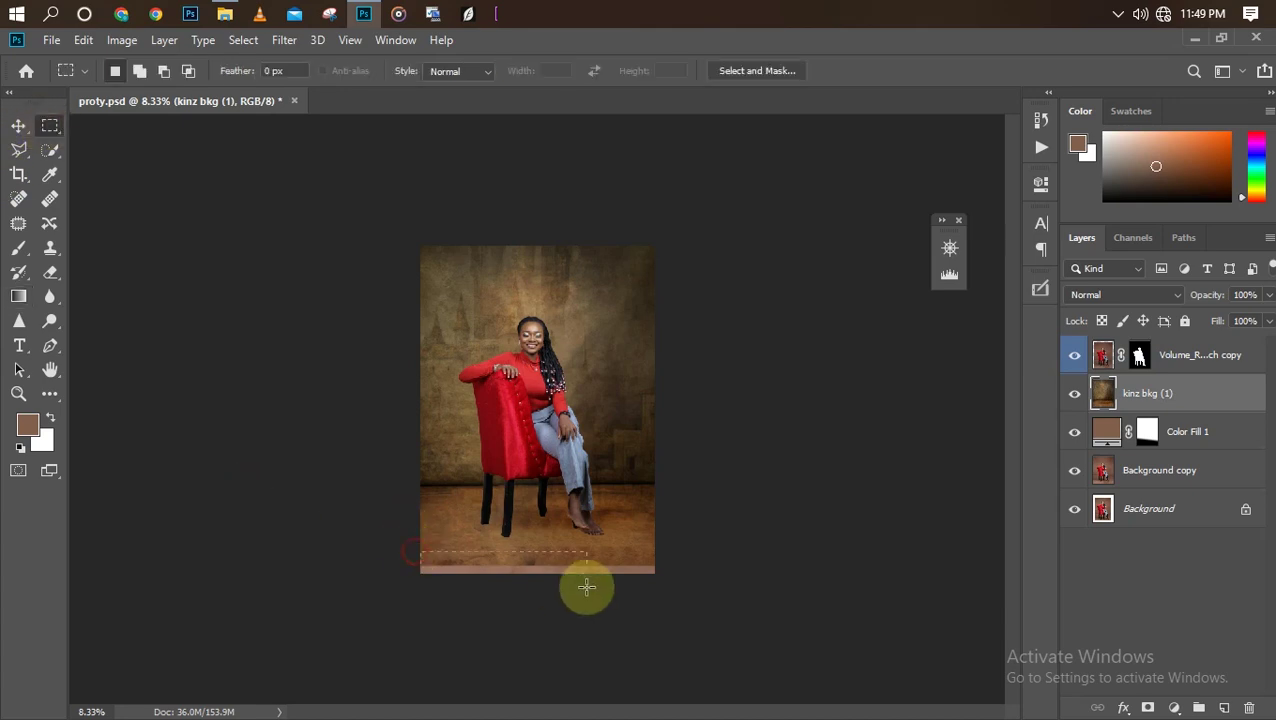
left_click(721, 592)
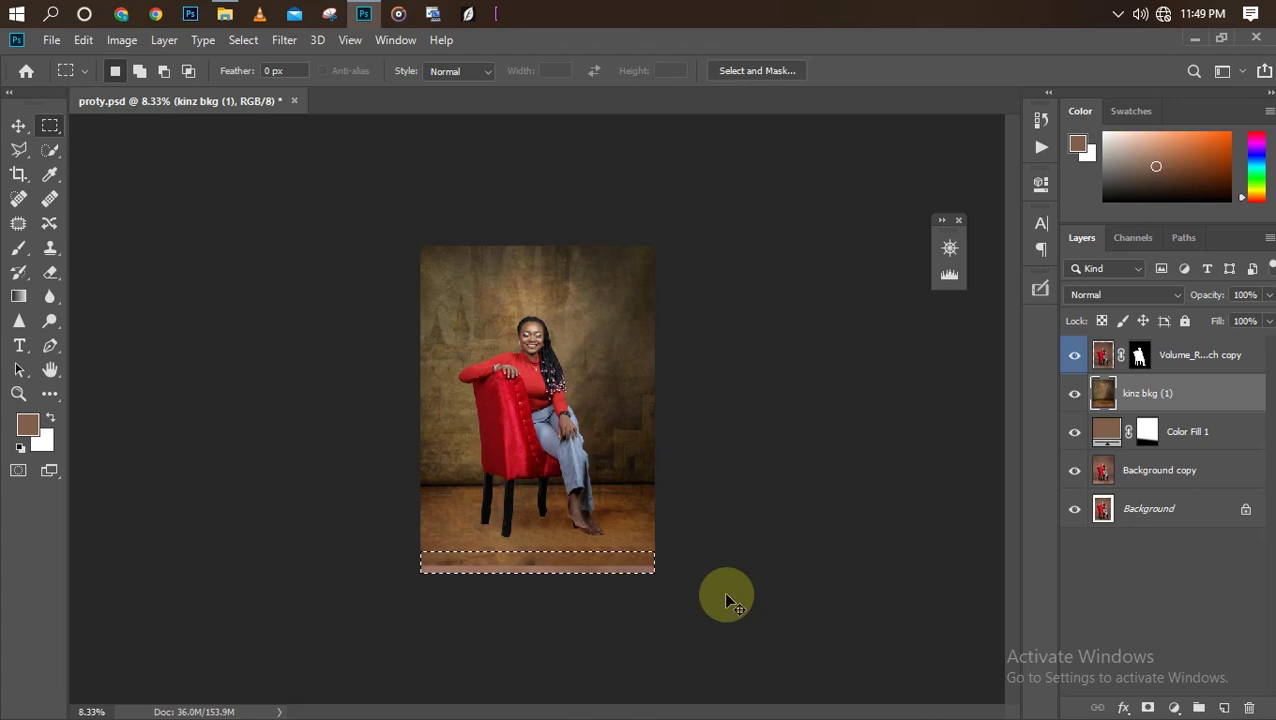
key("ctrl+t")
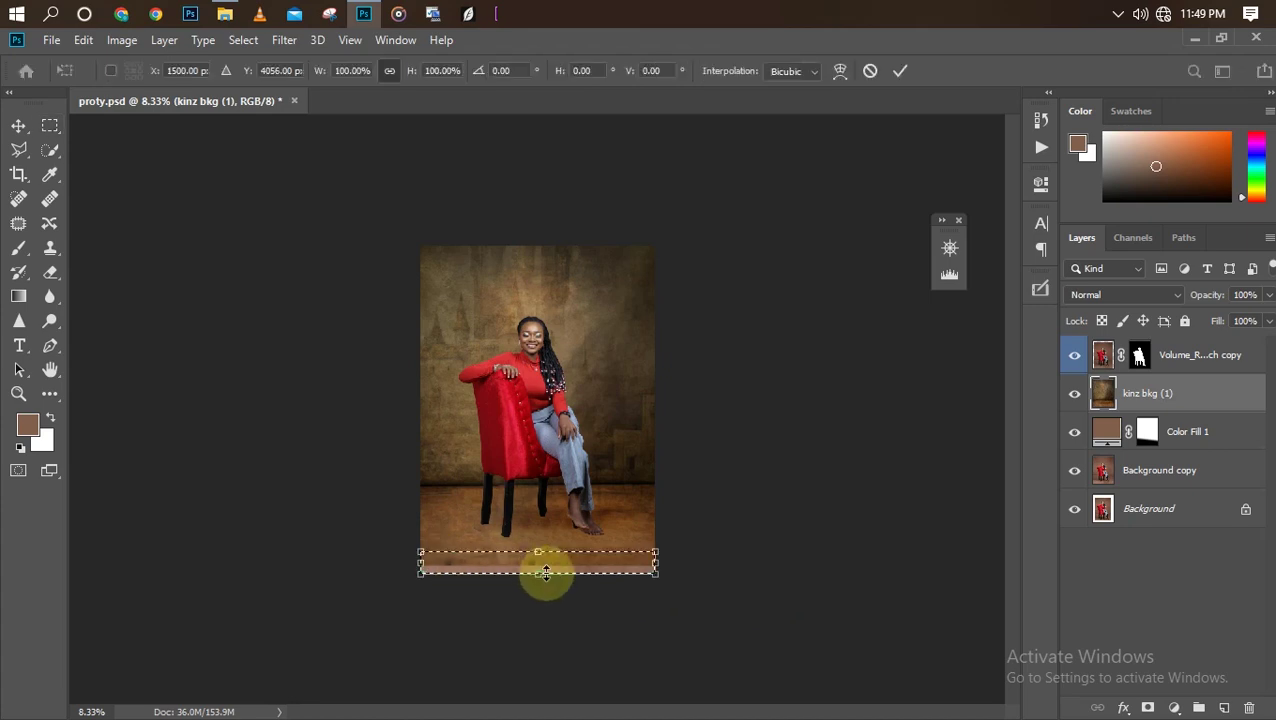
left_click_drag(541, 572, 538, 611)
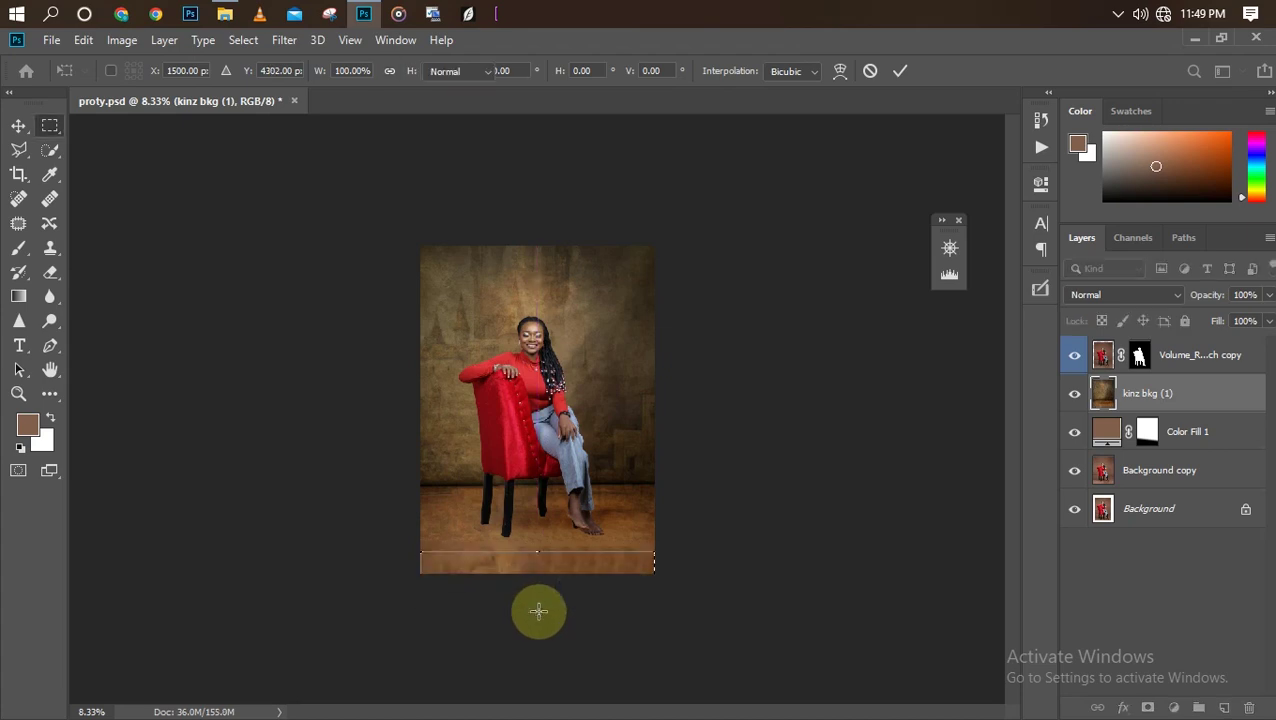
key("Return")
key("ctrl+d")
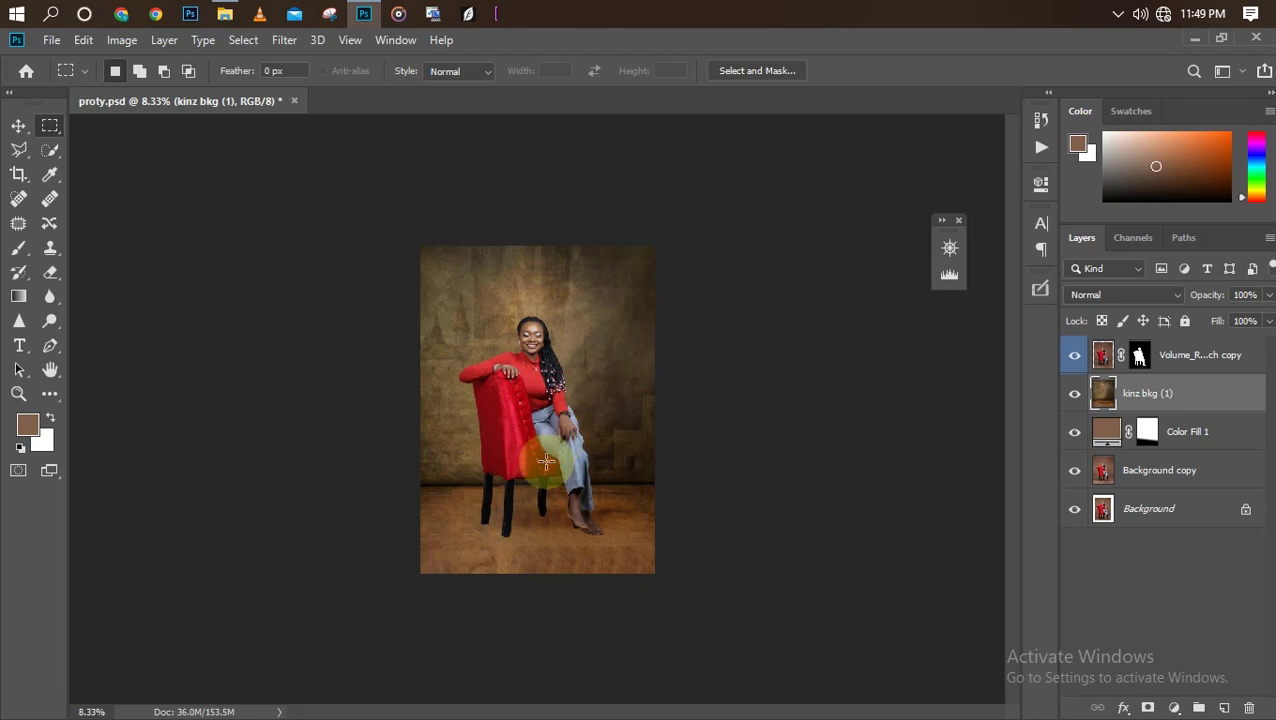
- Shift the kinz bkg (1) backdrop slightly with the Move tool and check its position behind the woman
key("v")
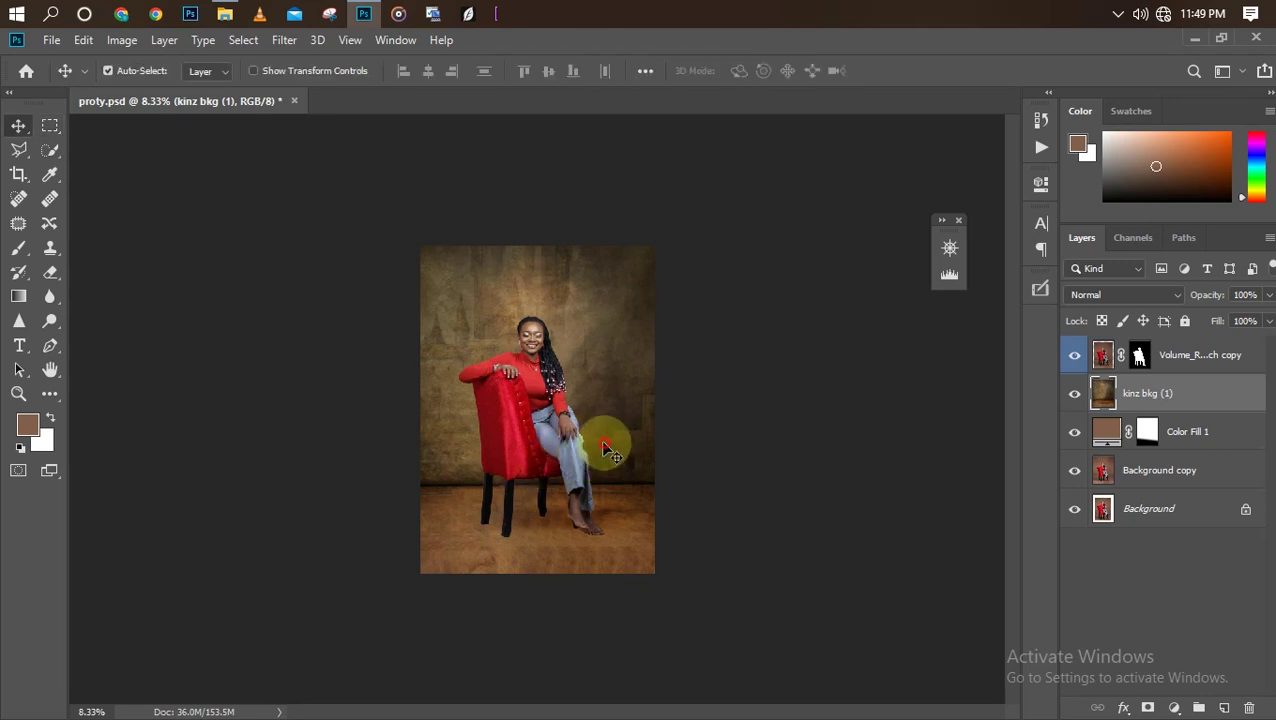
left_click_drag(602, 451, 603, 450)
key("ctrl+plus")
key("ctrl+minus")
- Set the kinz bkg (1) layer's blending mode to Soft Light and inspect the blended backdrop up close
left_click(1163, 296)
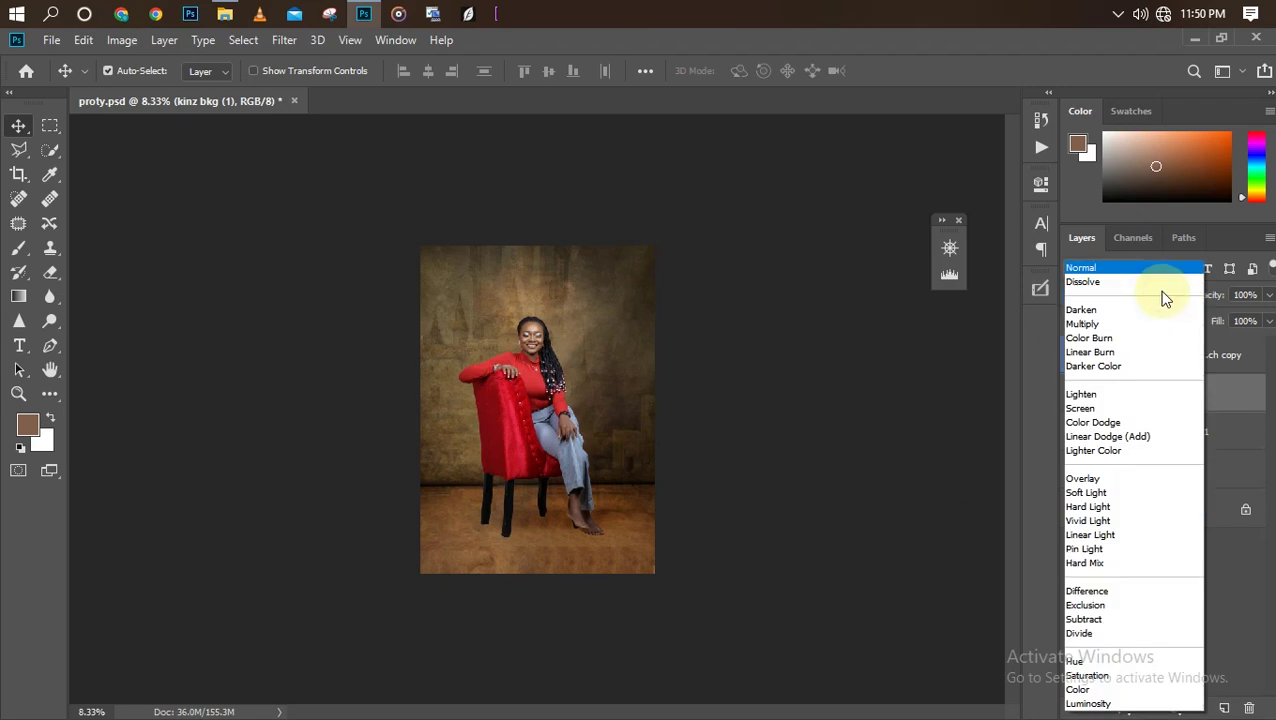
left_click(1119, 496)
key("ctrl+plus")
key("ctrl+plus")
key("ctrl+plus")
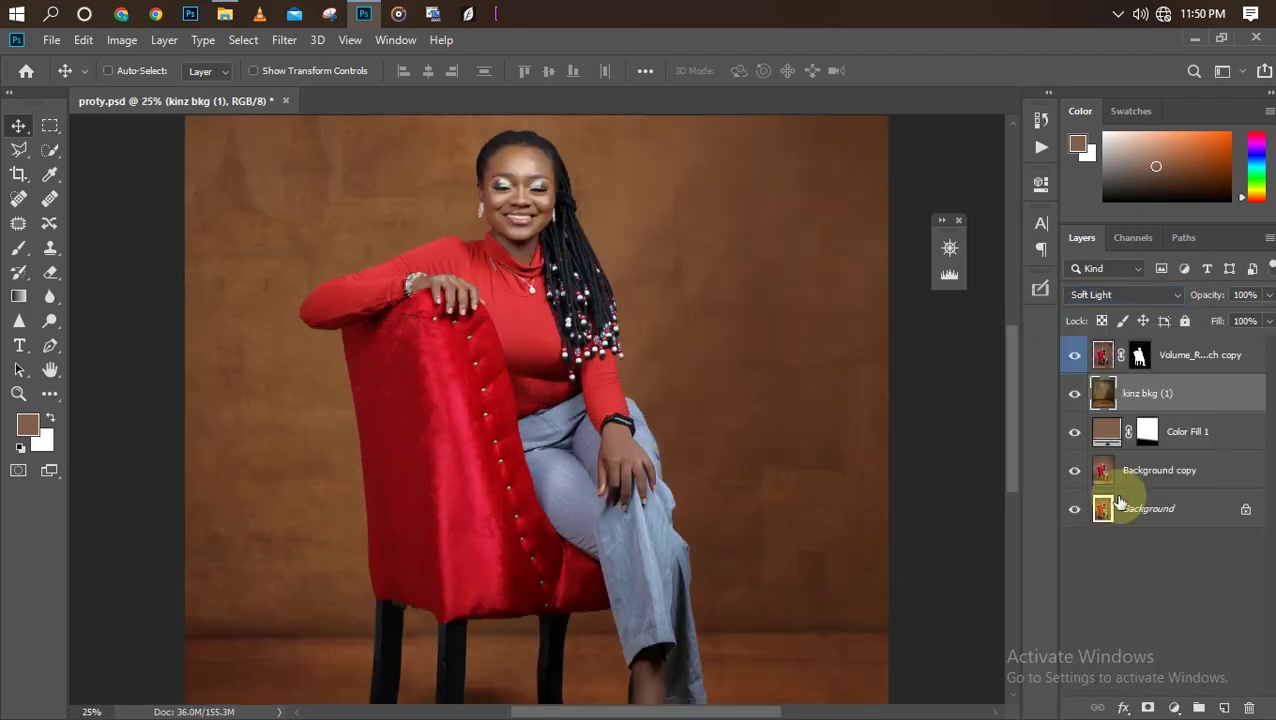
- Compare the portrait with and without the kinz bkg (1) backdrop, both close up and as a whole
key("ctrl+minus")
key("ctrl+minus")
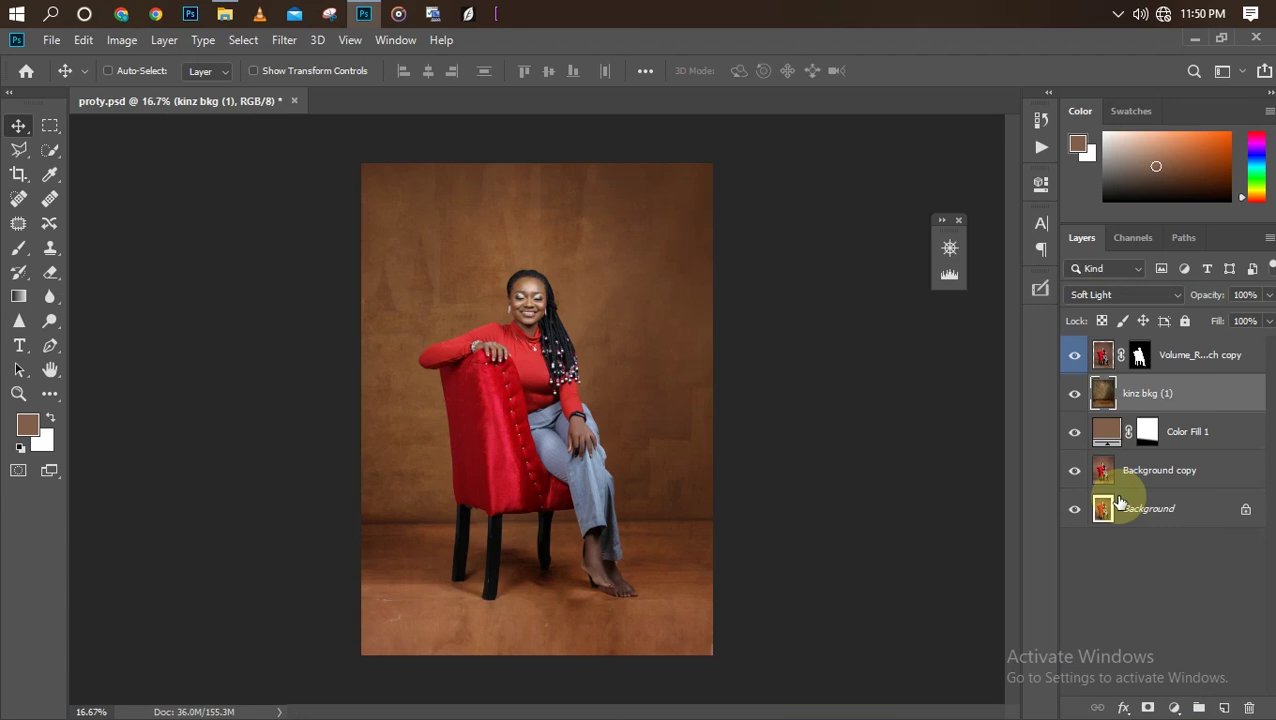
key("ctrl+plus")
key("ctrl+minus")
left_click(1075, 396)
left_click(1075, 396)
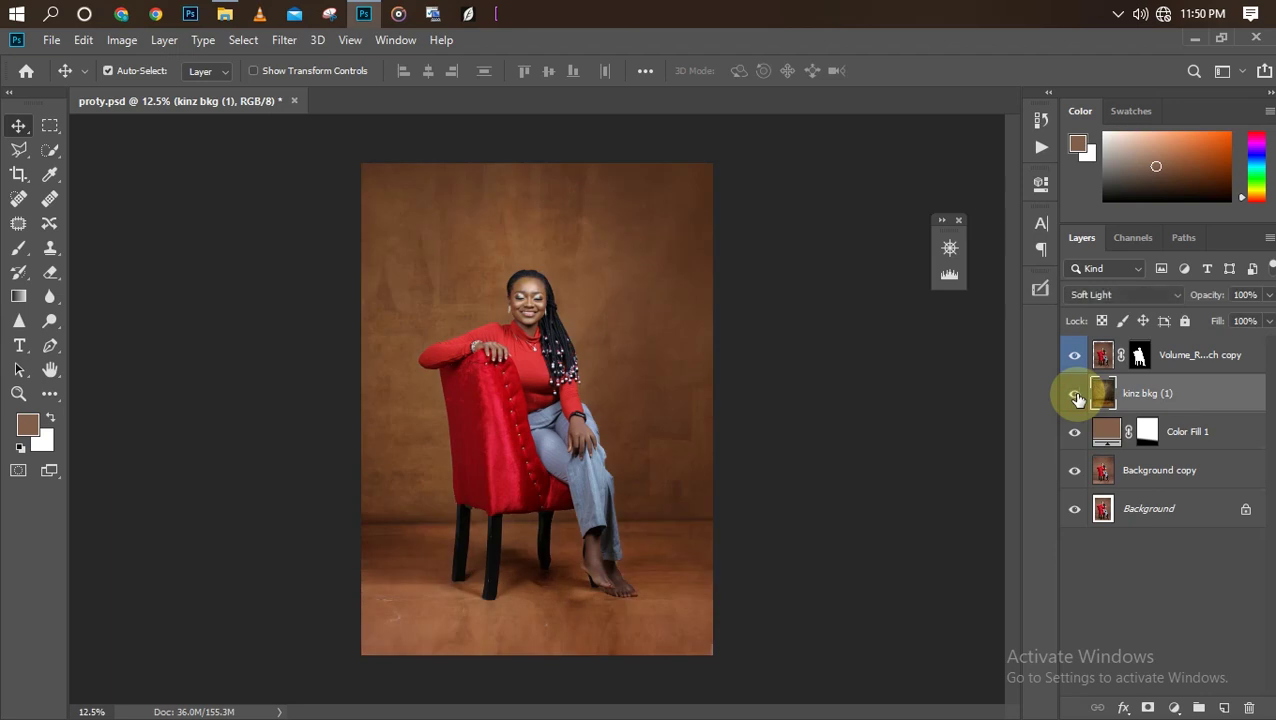
left_click(1075, 396)
left_click(1075, 396)
key("ctrl+minus")
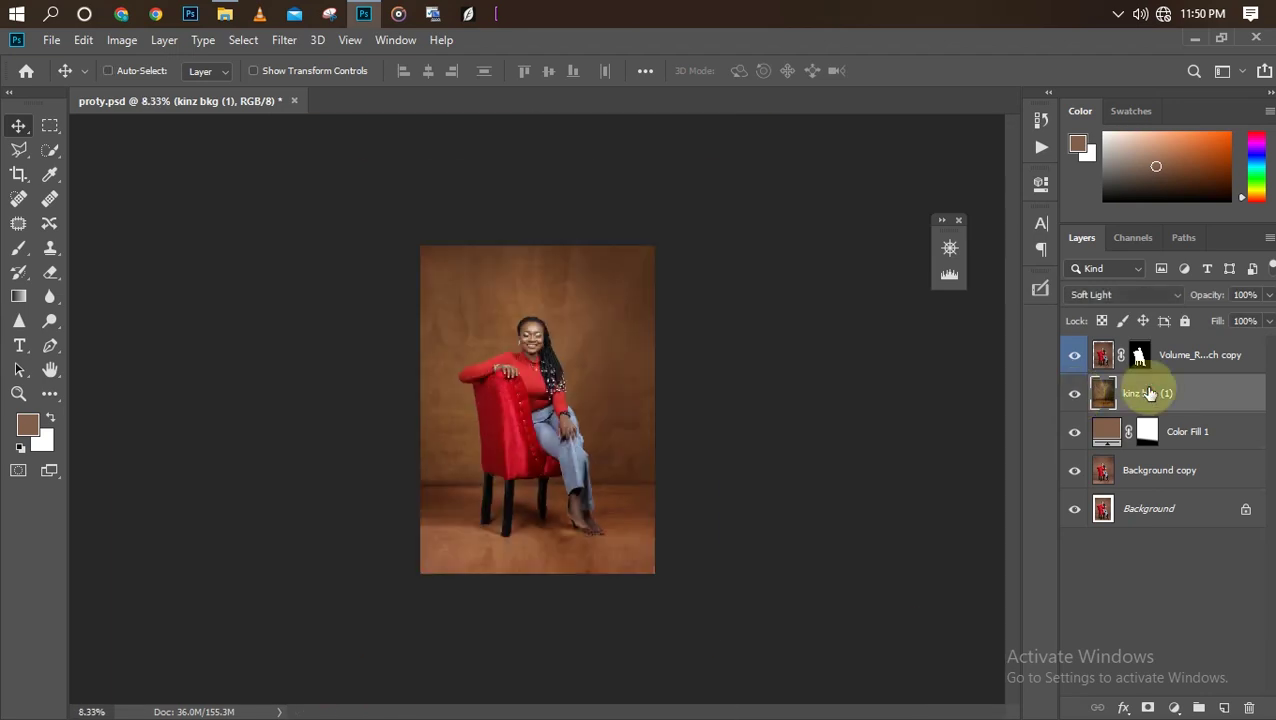
key("ctrl+plus")
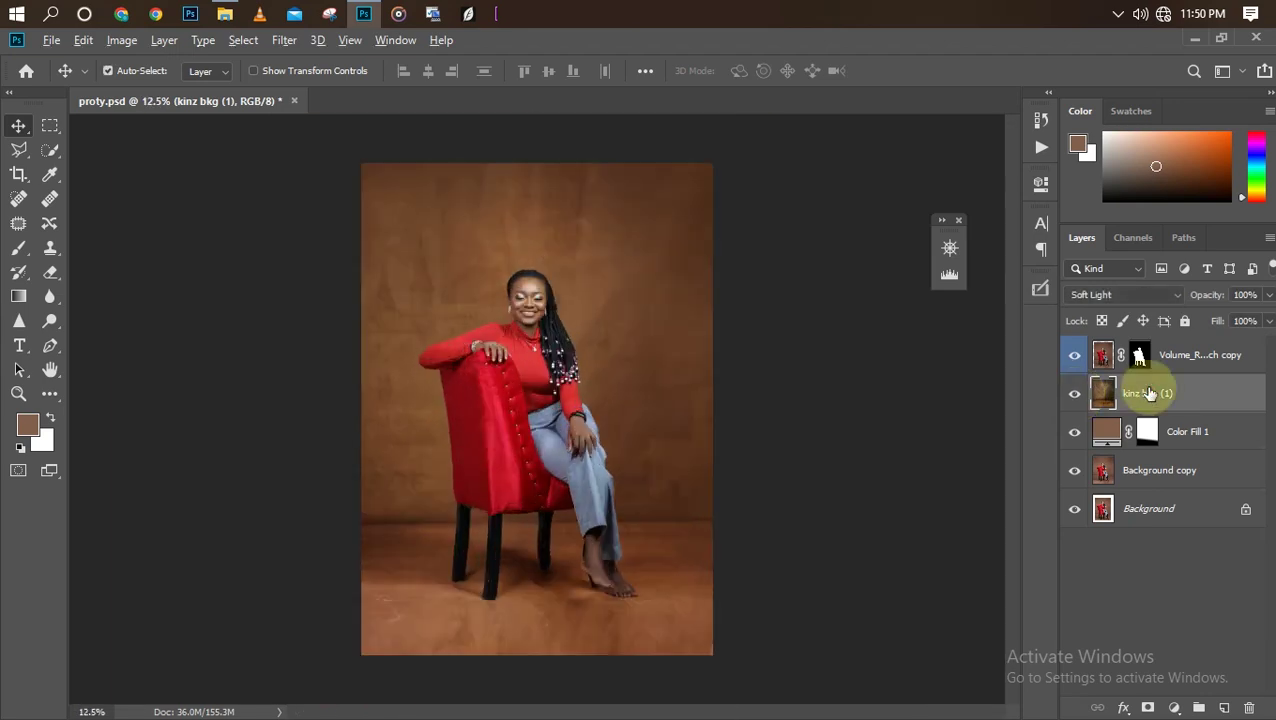
- Place kinz bkg (2) from the bkg3 folder in File Explorer into the Photoshop portrait, directly above the kinz bkg (8) layer
key("alt+Tab")
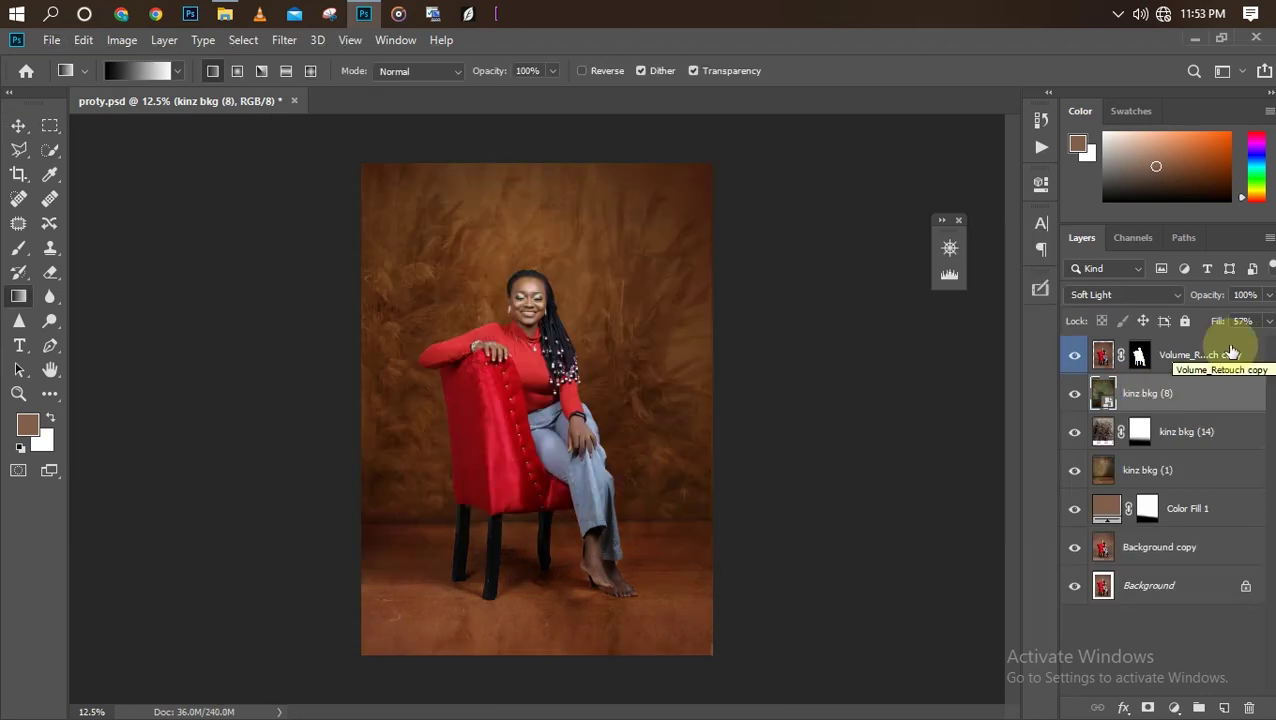
key("alt+Tab")
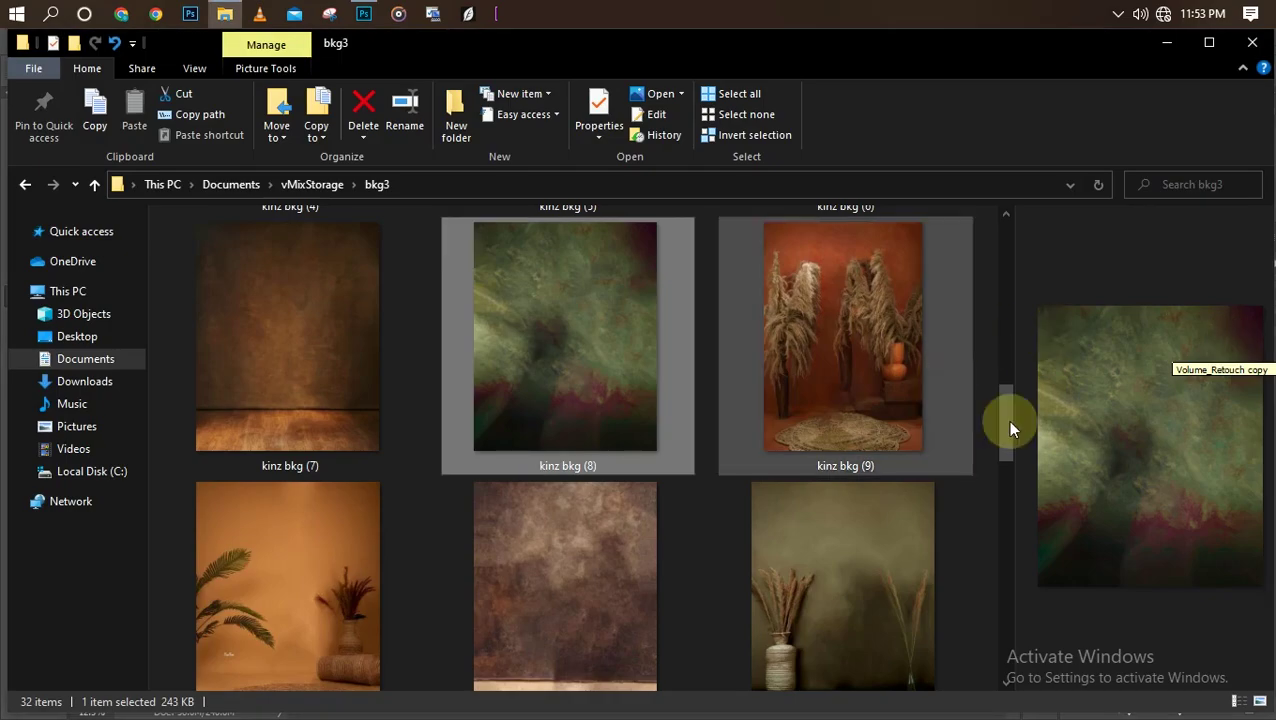
left_click_drag(1010, 428, 986, 312)
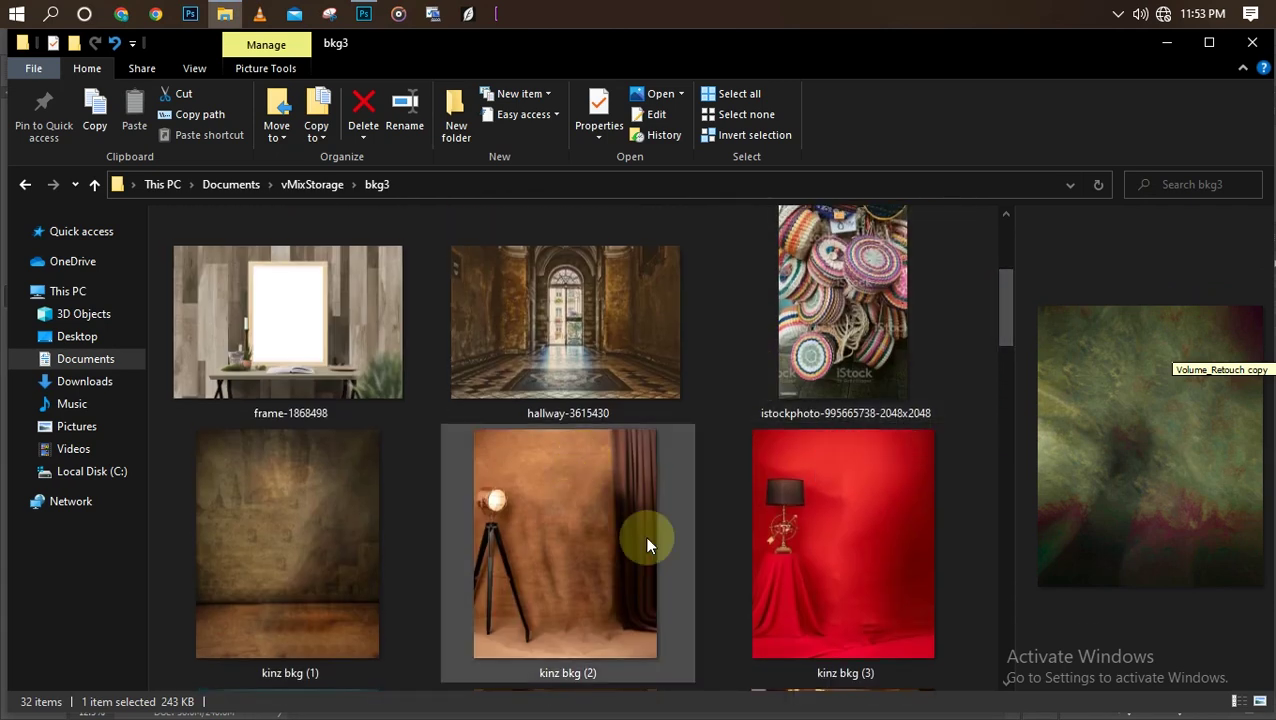
left_click(601, 545)
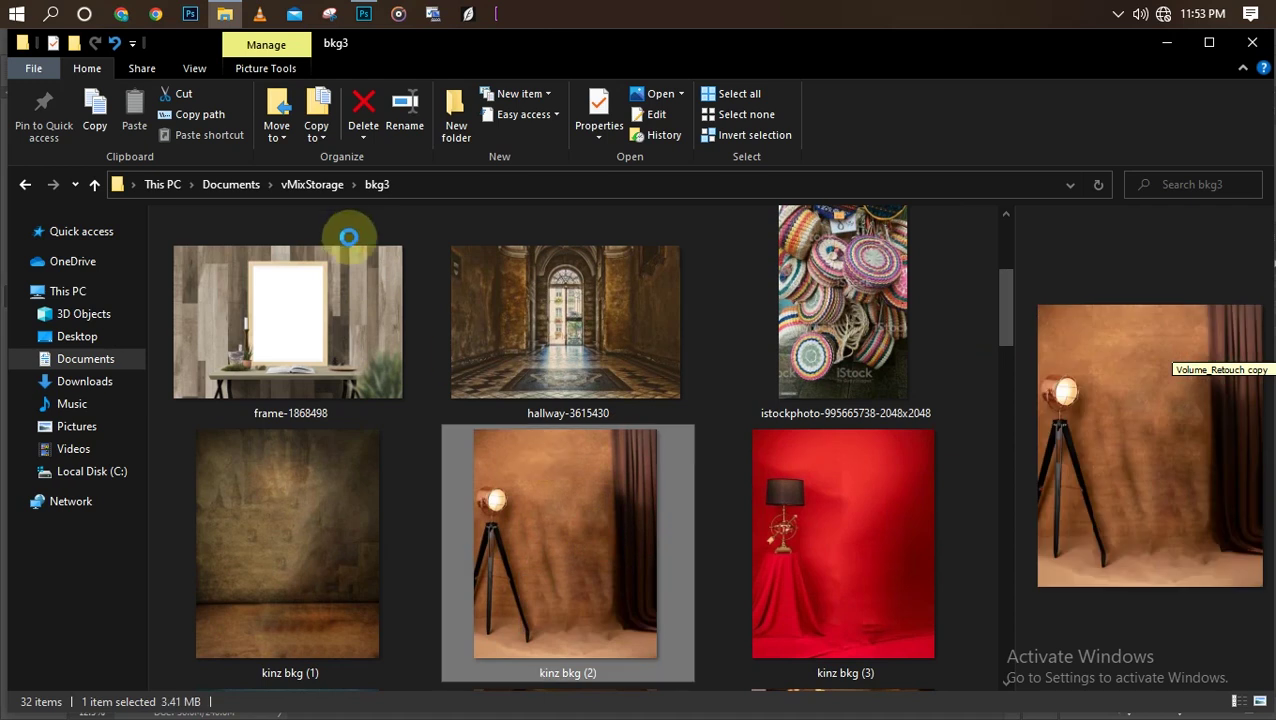
left_click_drag(492, 462, 466, 421)
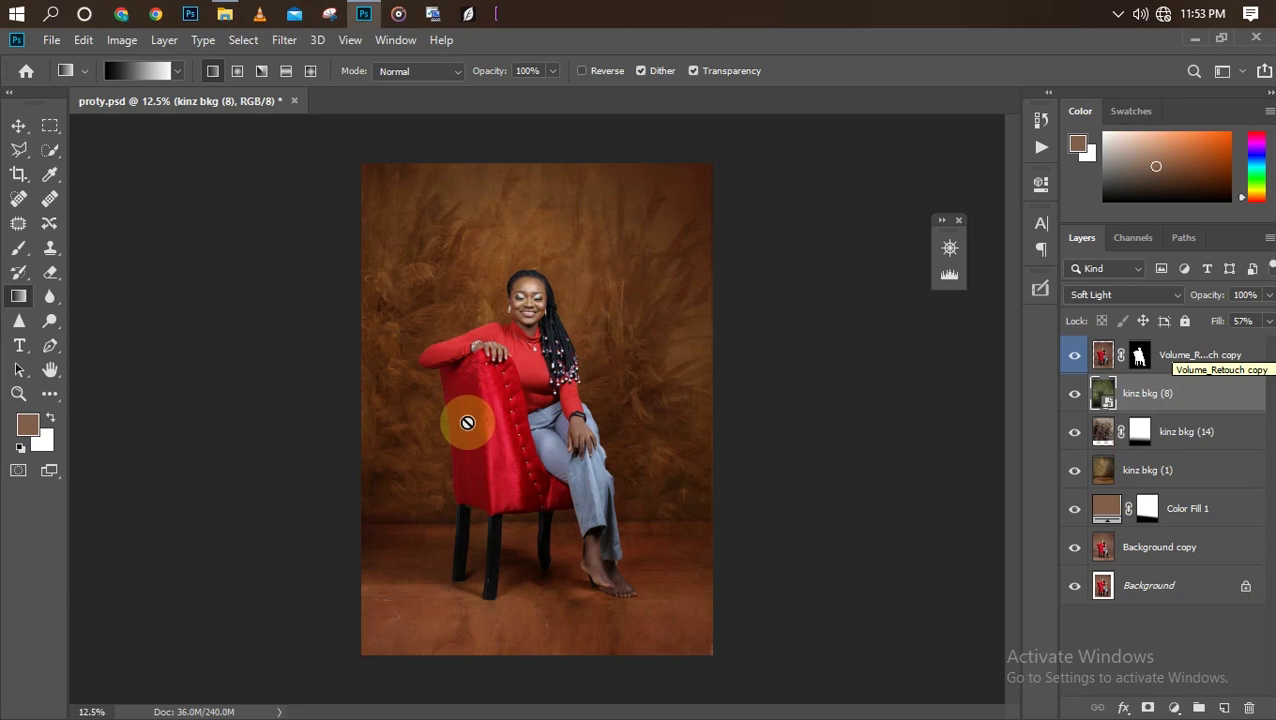
left_click_drag(466, 421, 466, 421)
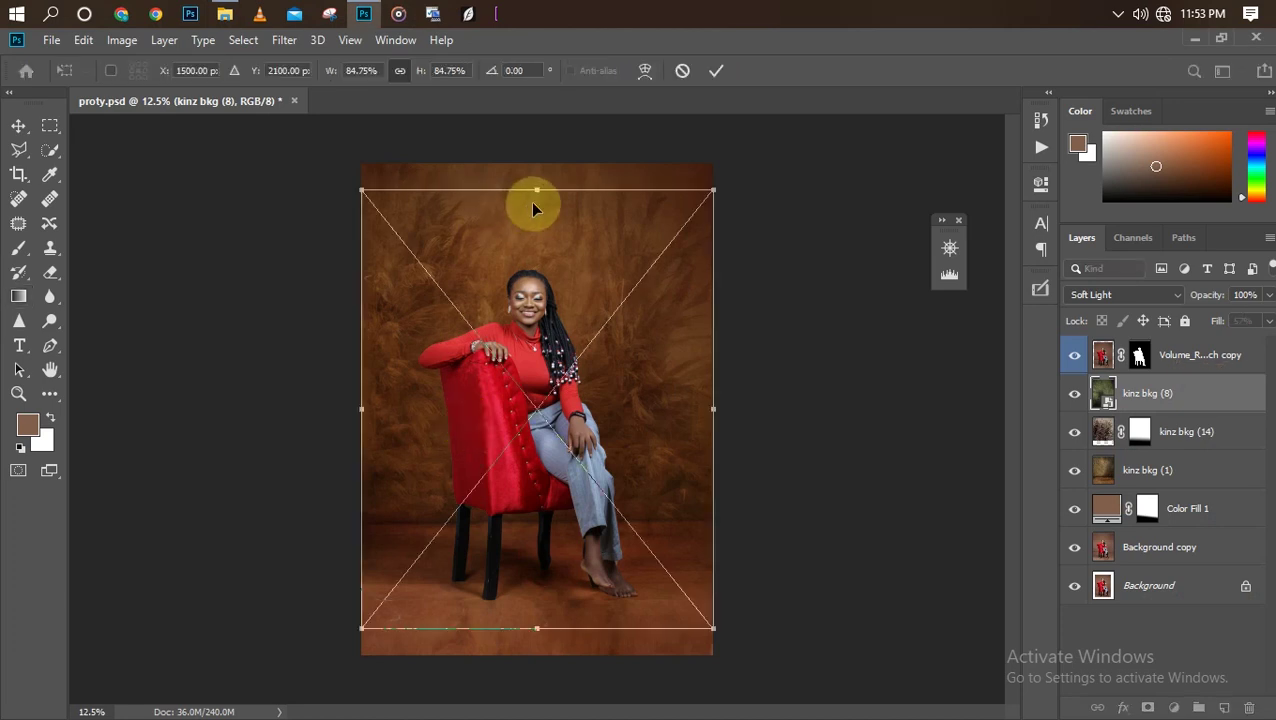
- Scale kinz bkg (2) to about the canvas width, align its upper edge with the canvas, and commit the placement
left_click_drag(539, 180, 538, 153)
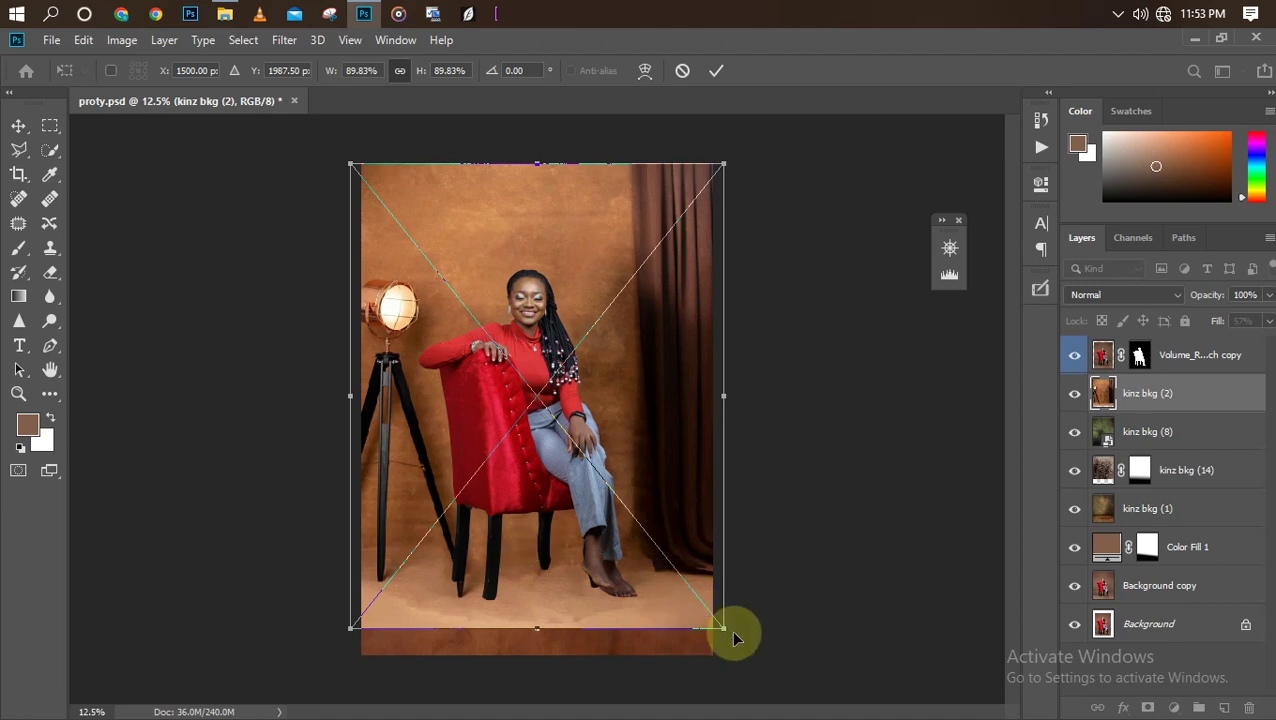
left_click_drag(720, 628, 711, 613)
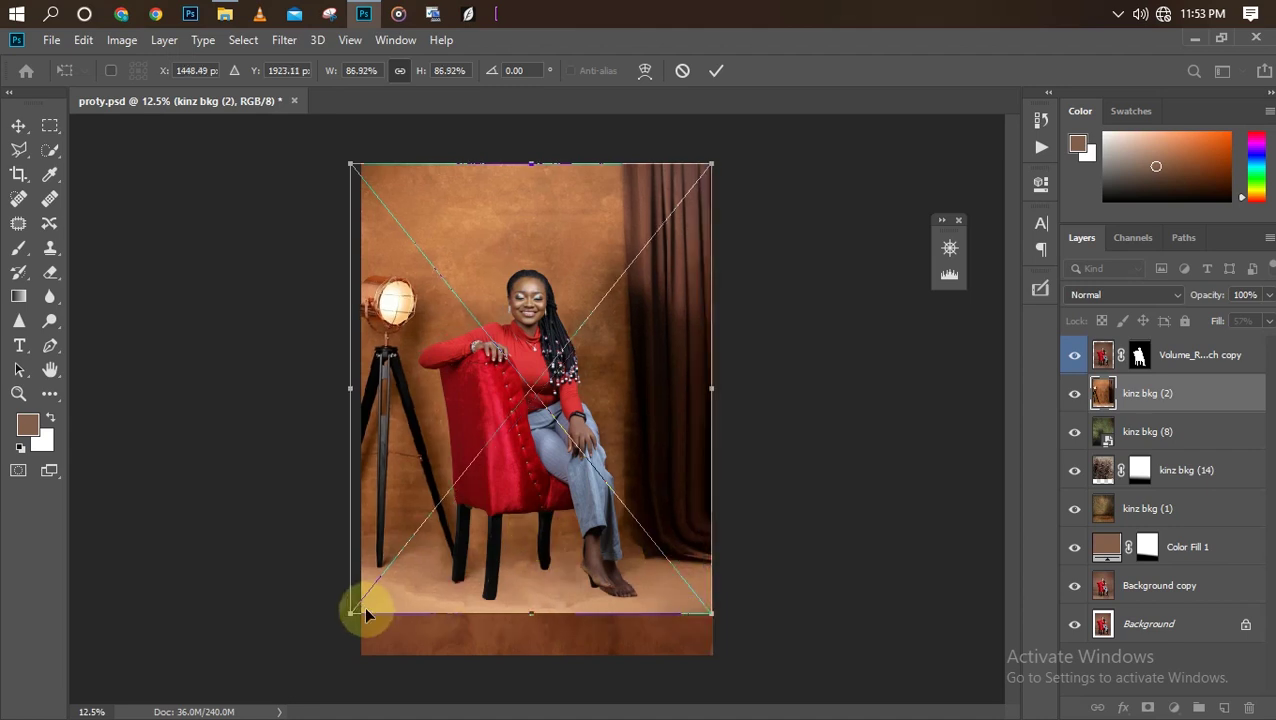
left_click_drag(344, 617, 358, 603)
key("g")
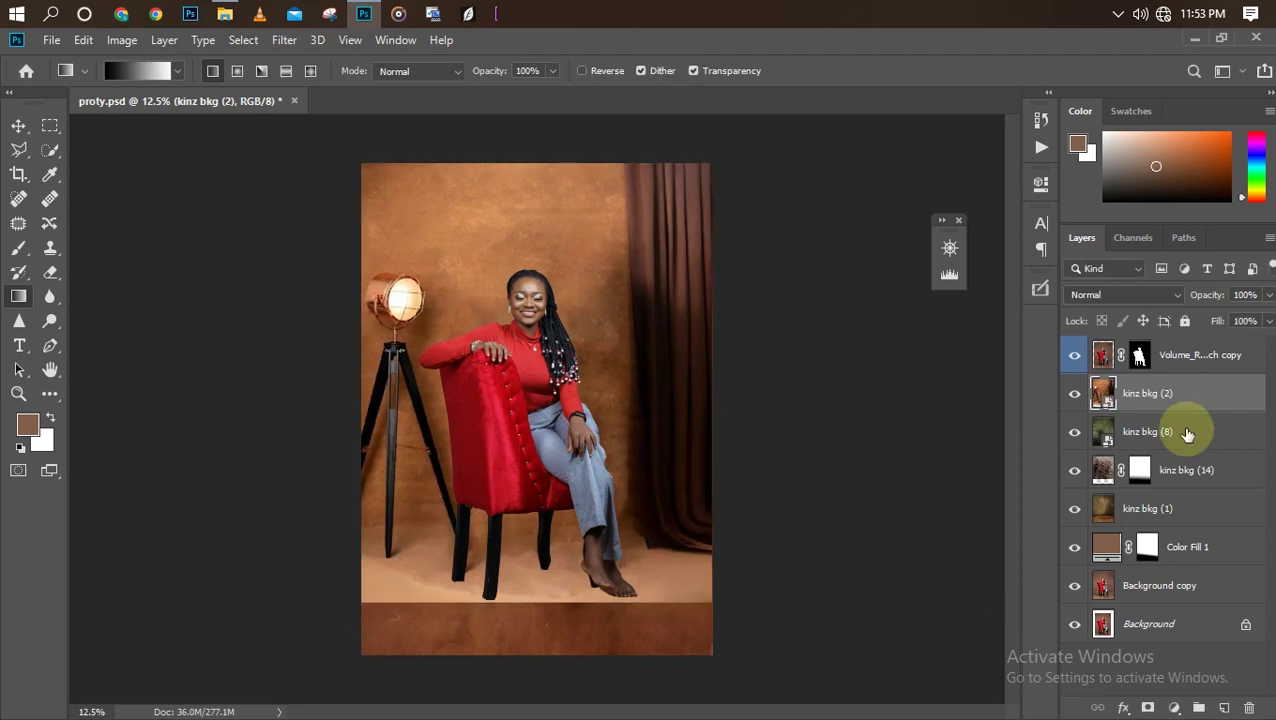
- Set the kinz bkg (2) layer's blending mode to Soft Light
left_click(1122, 295)
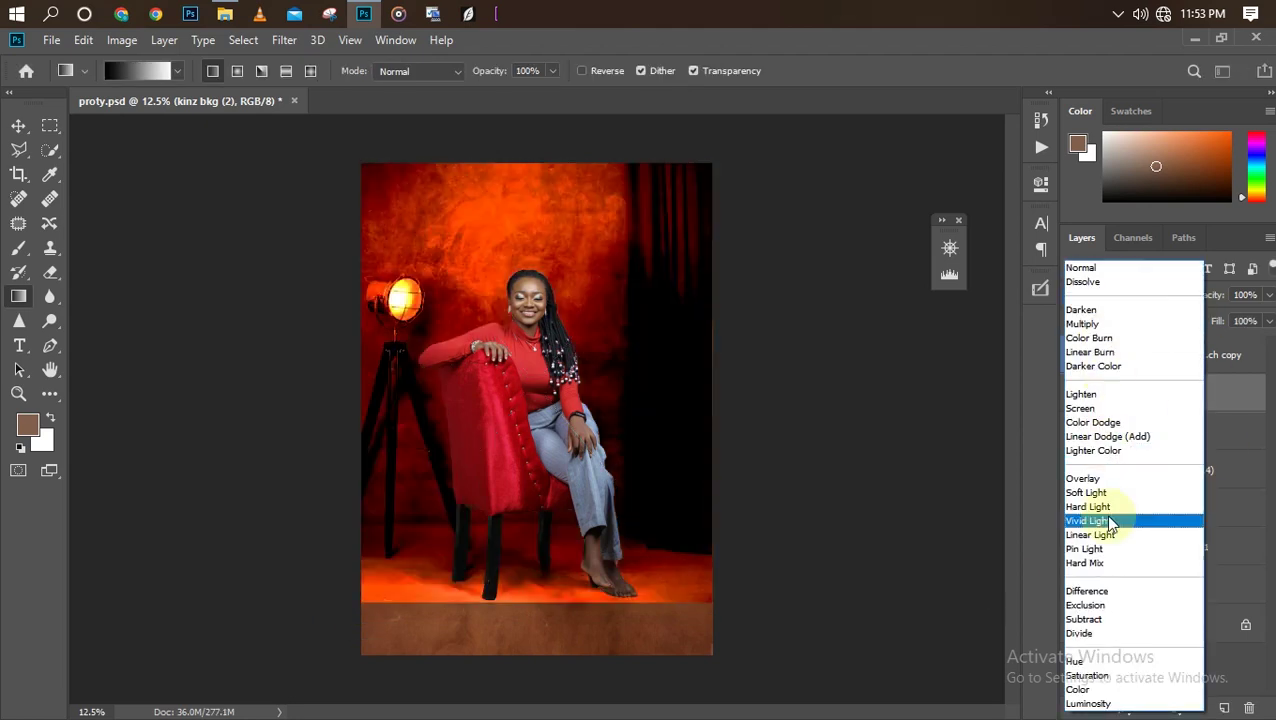
left_click(1103, 495)
key("ctrl+plus")
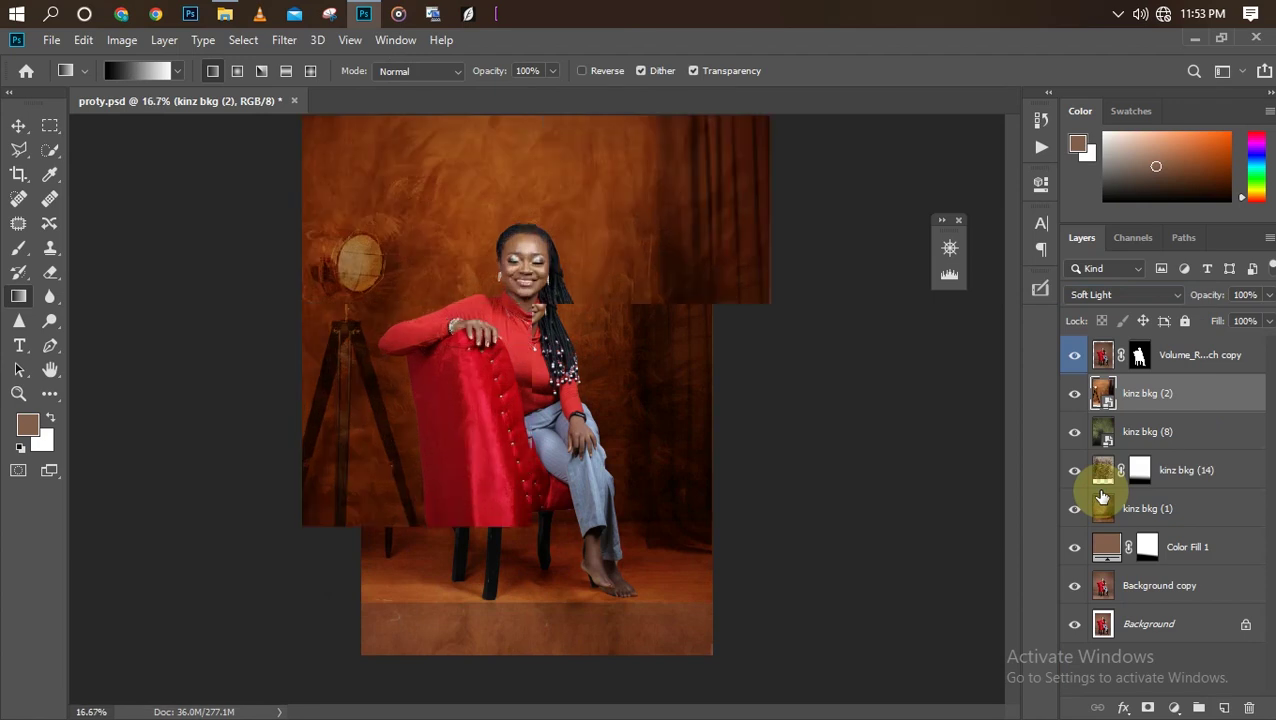
key("ctrl+minus")
key("ctrl+minus")
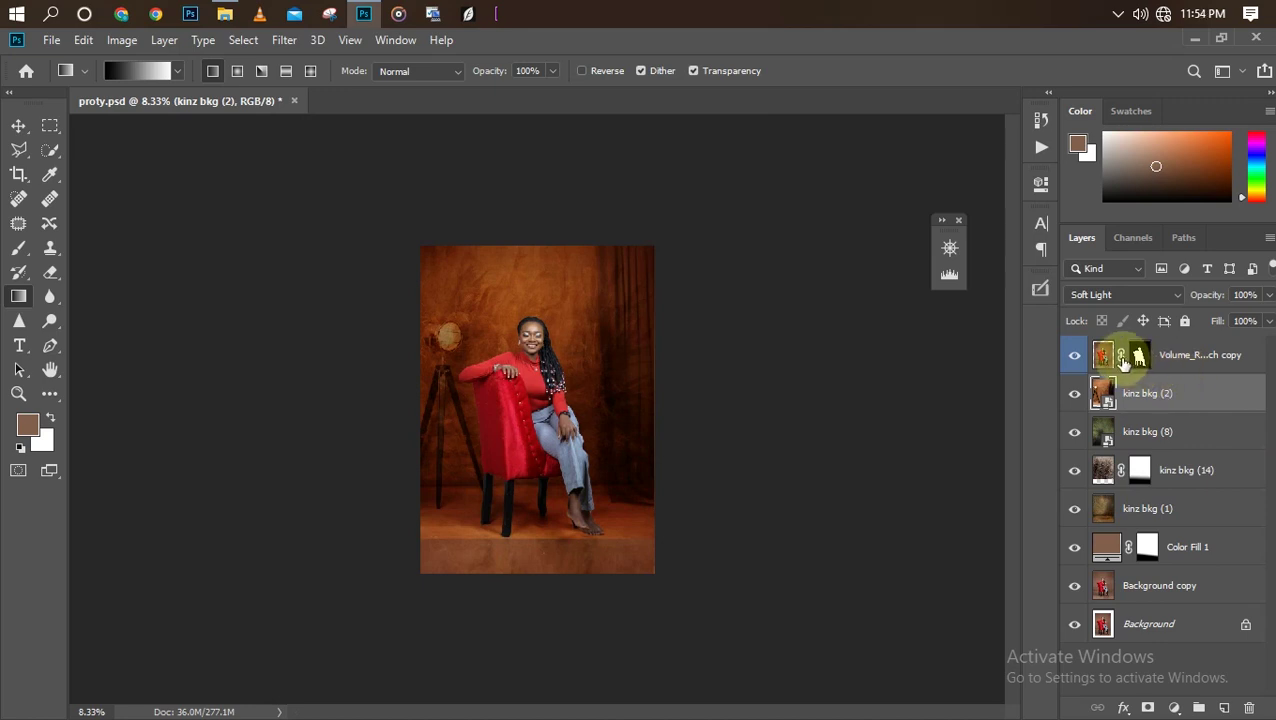
- Rasterize the kinz bkg (2) layer and reduce its saturation to -77 with Hue/Saturation
right_click(1143, 395)
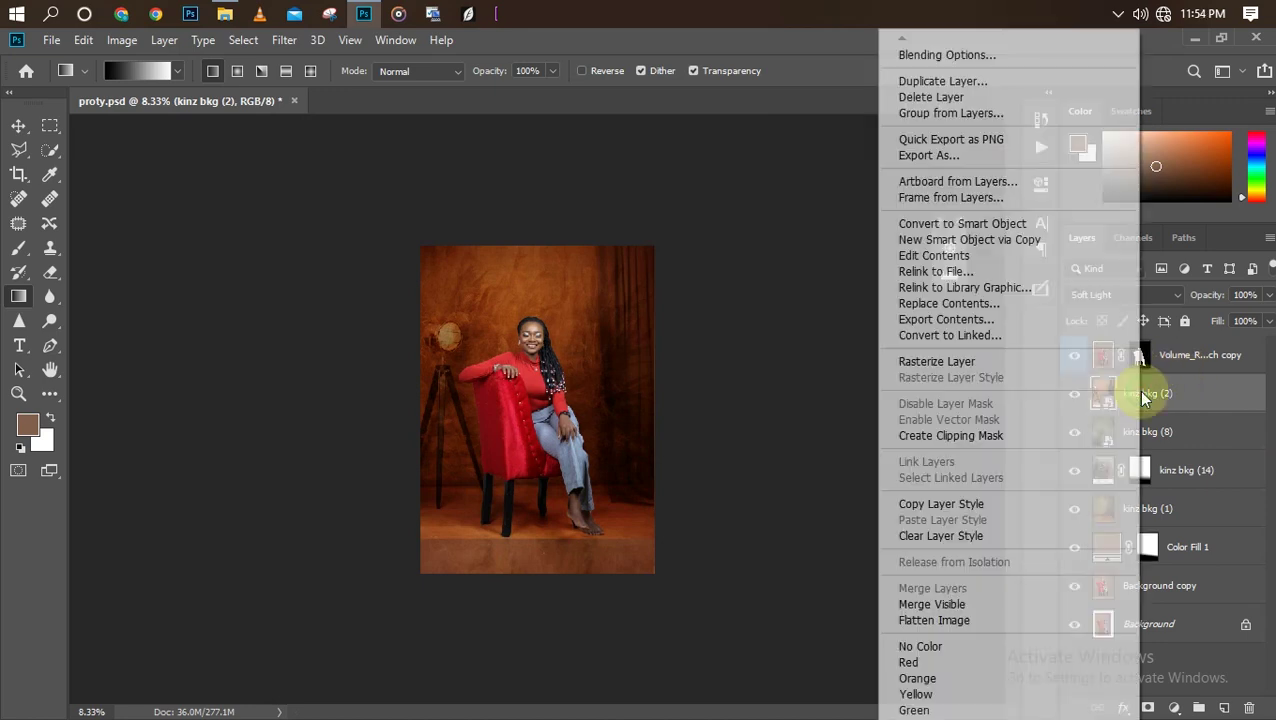
left_click(986, 362)
key("ctrl+u")
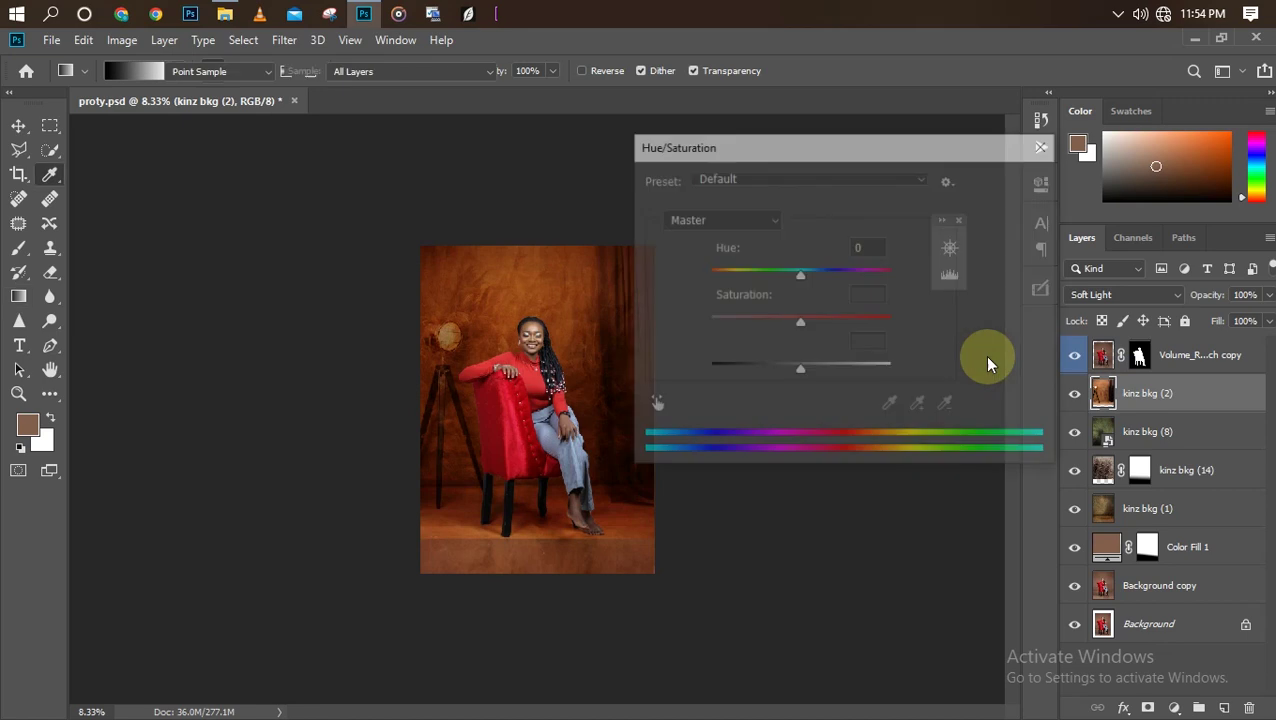
left_click_drag(800, 318, 740, 323)
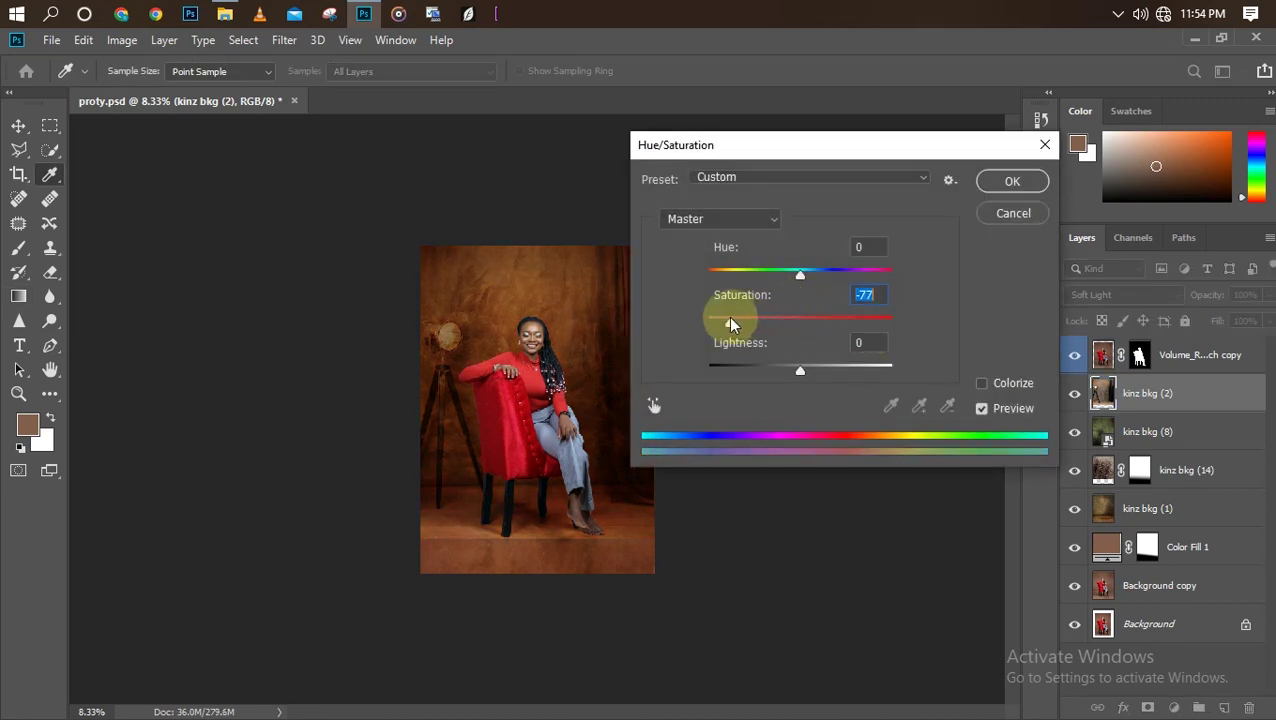
key("Return")
- Hide the kinz bkg (8) and kinz bkg (14) texture layers beneath the curtain-and-lamp backdrop
key("g")
key("ctrl+plus")
key("ctrl+plus")
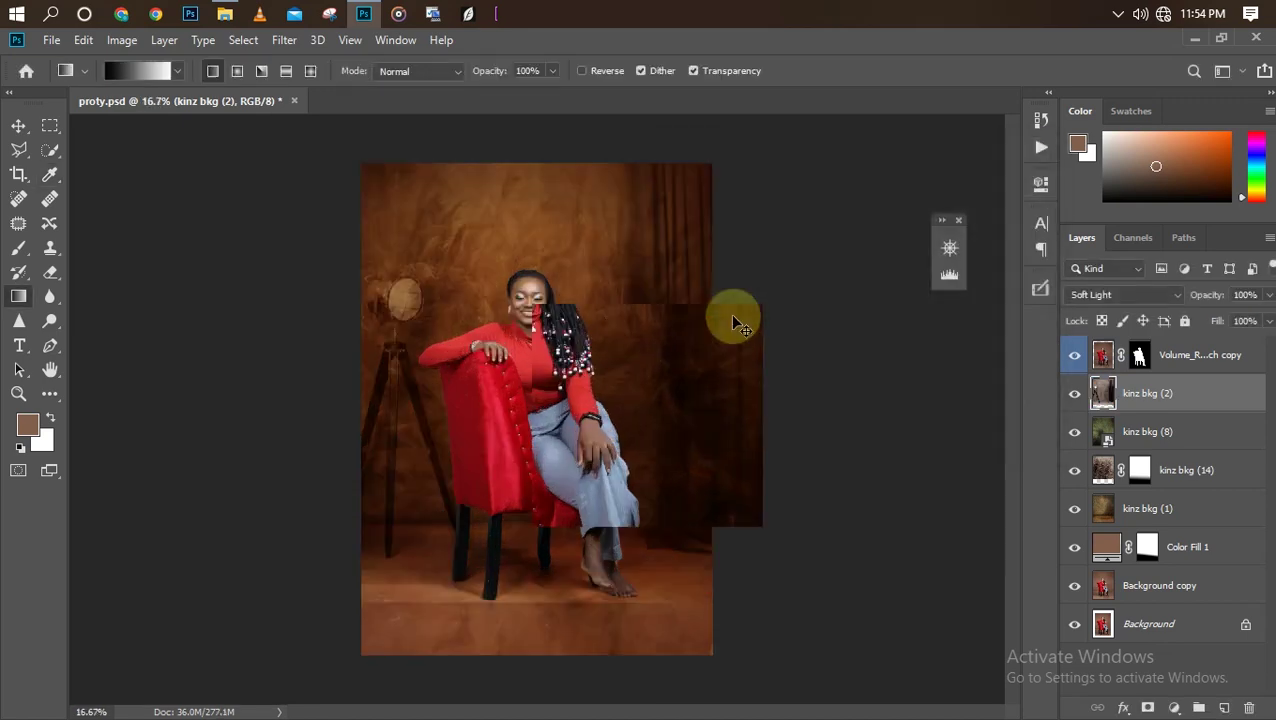
key("ctrl+minus")
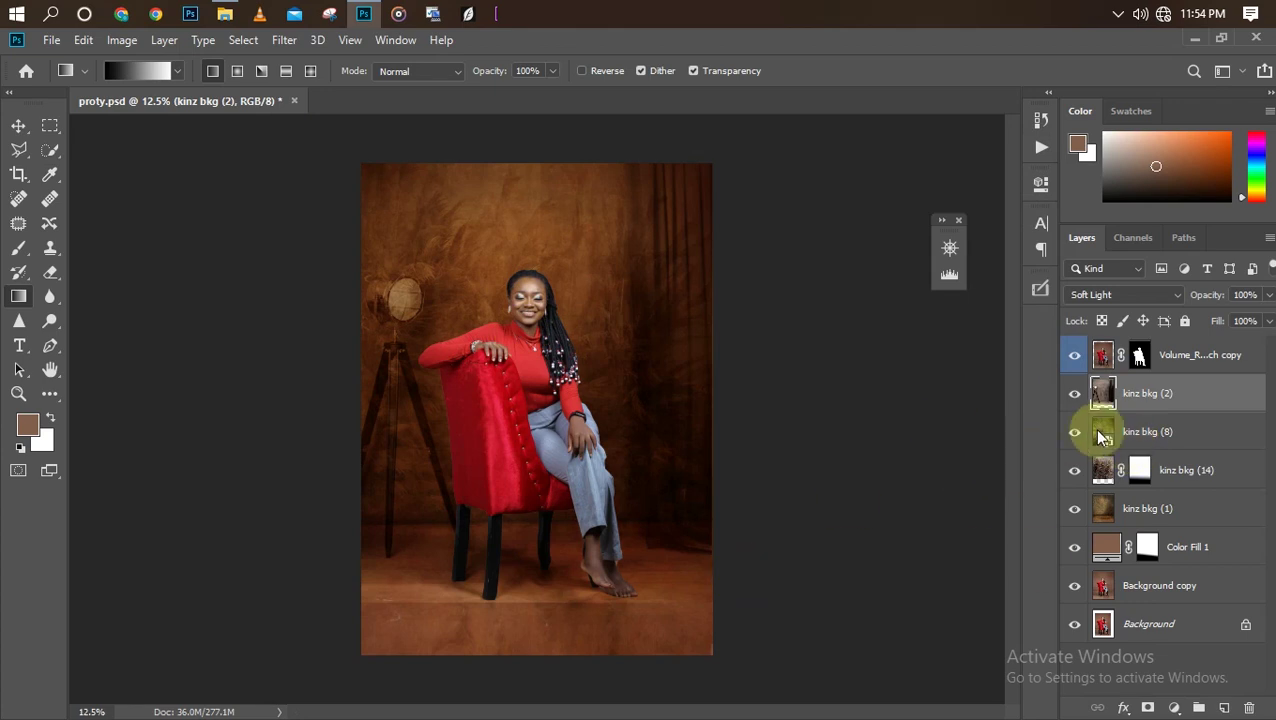
left_click_drag(1076, 438, 1072, 488)
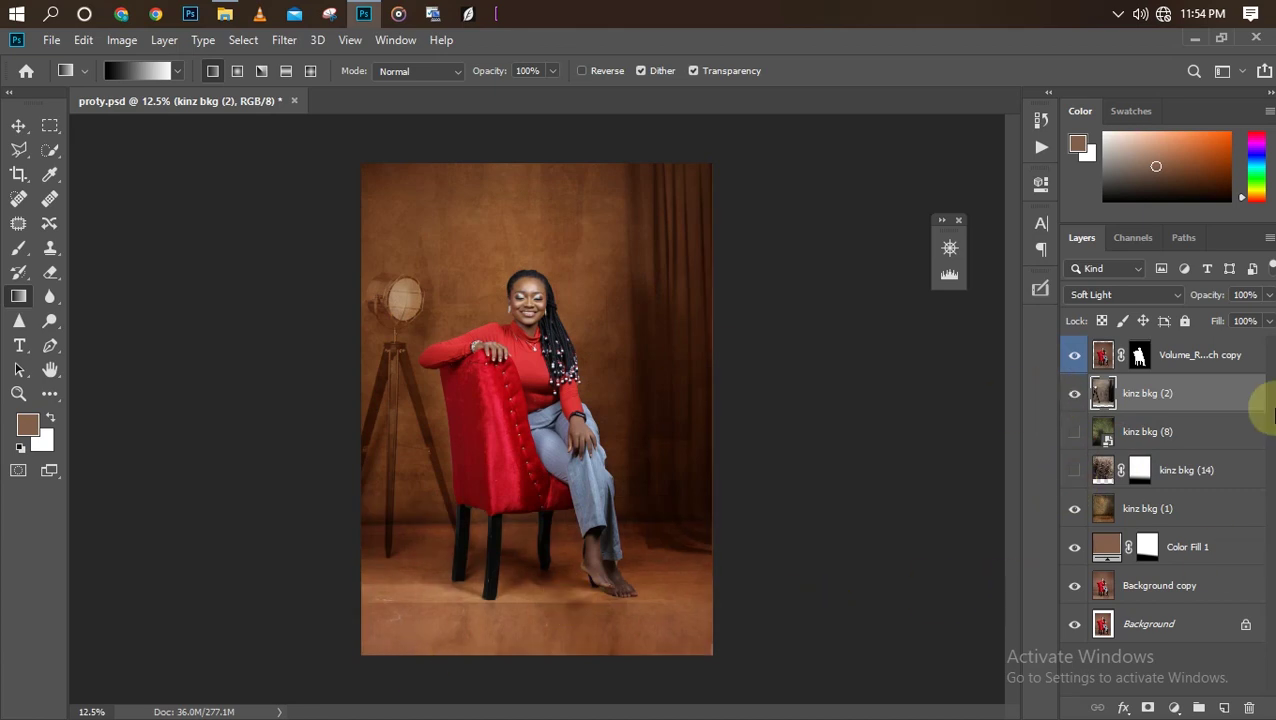
- Add a layer mask to kinz bkg (2) and fade its lower edge into the floor with upward black-to-white linear gradients
left_click(1147, 709)
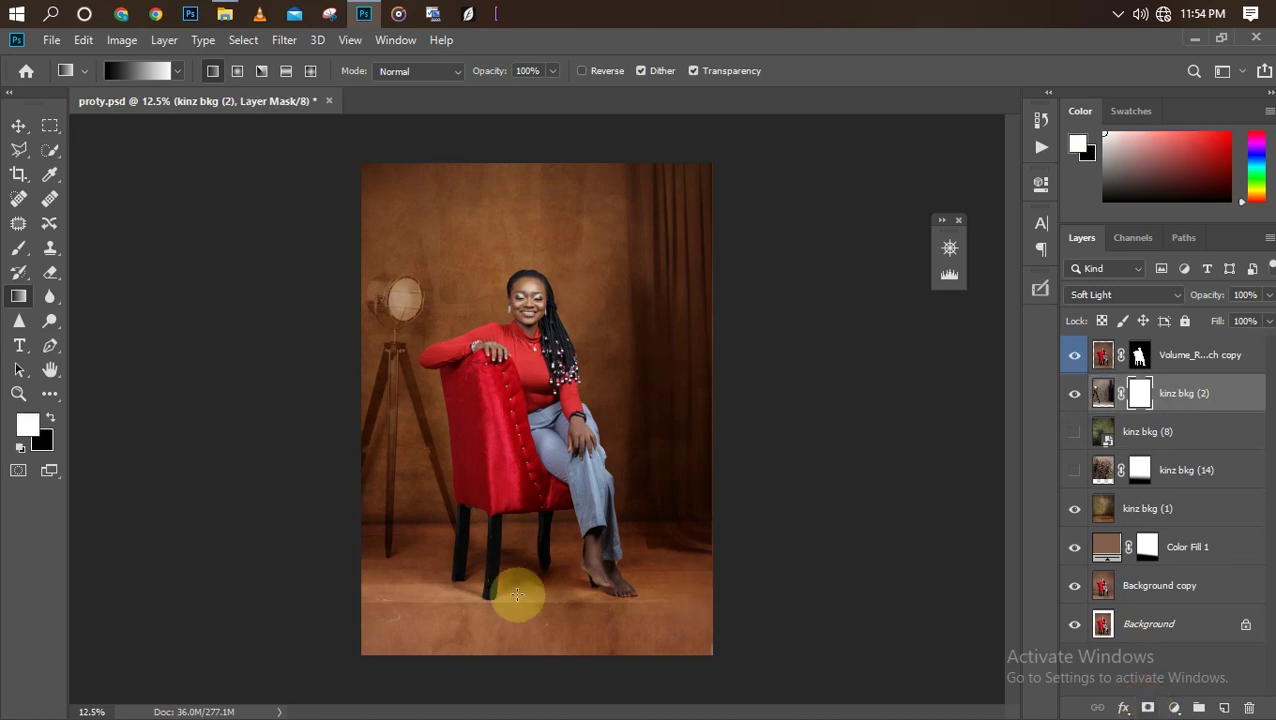
left_click_drag(525, 618, 528, 550)
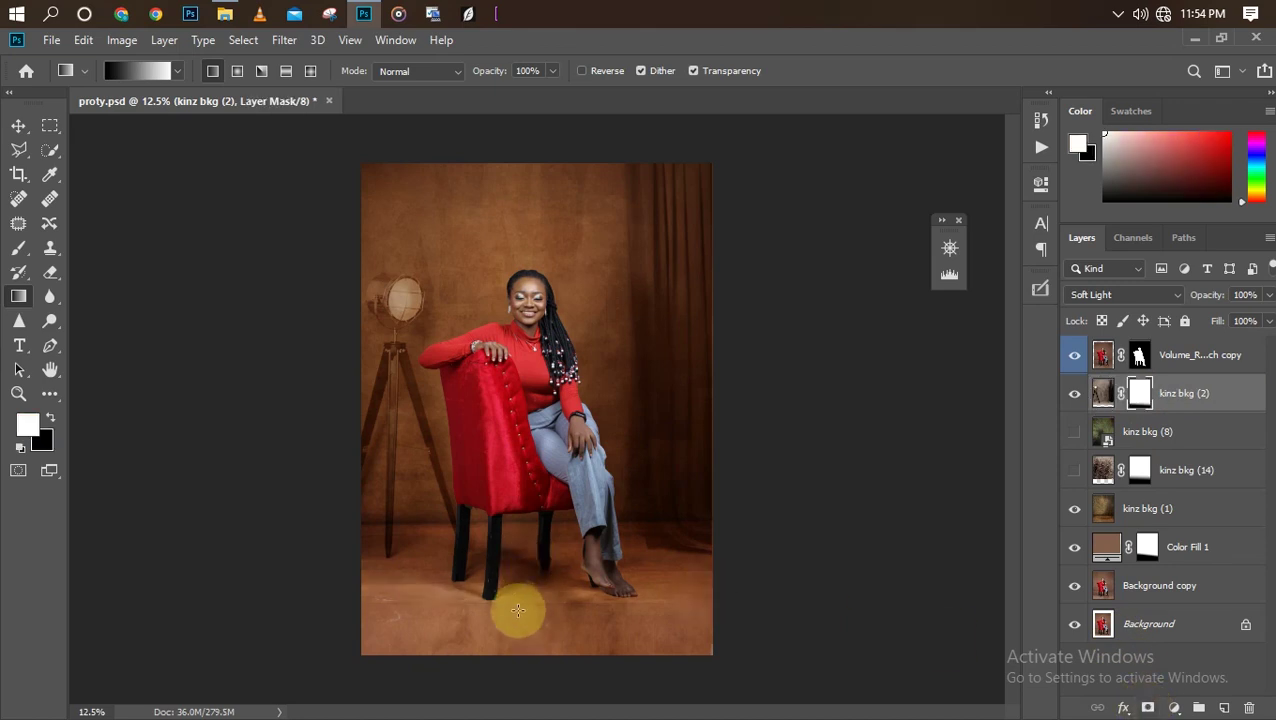
left_click_drag(518, 608, 521, 540)
left_click_drag(532, 628, 538, 537)
left_click_drag(525, 600, 531, 520)
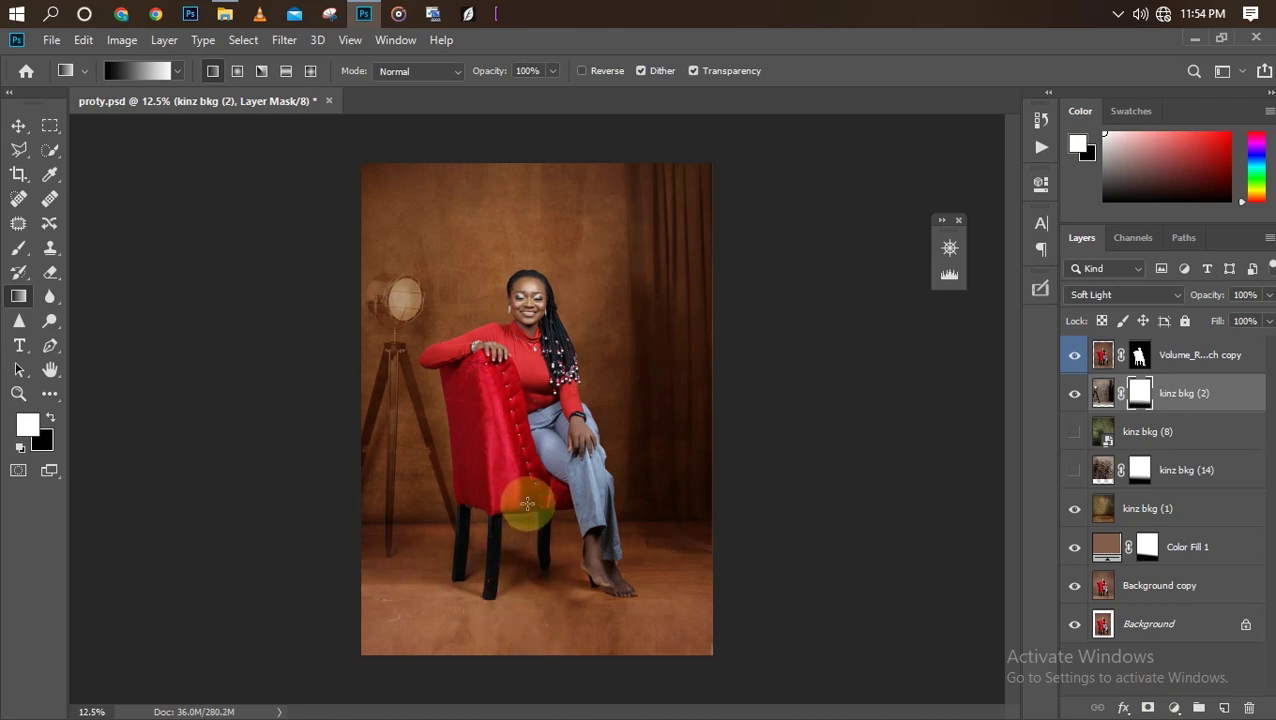
left_click_drag(541, 626, 539, 528)
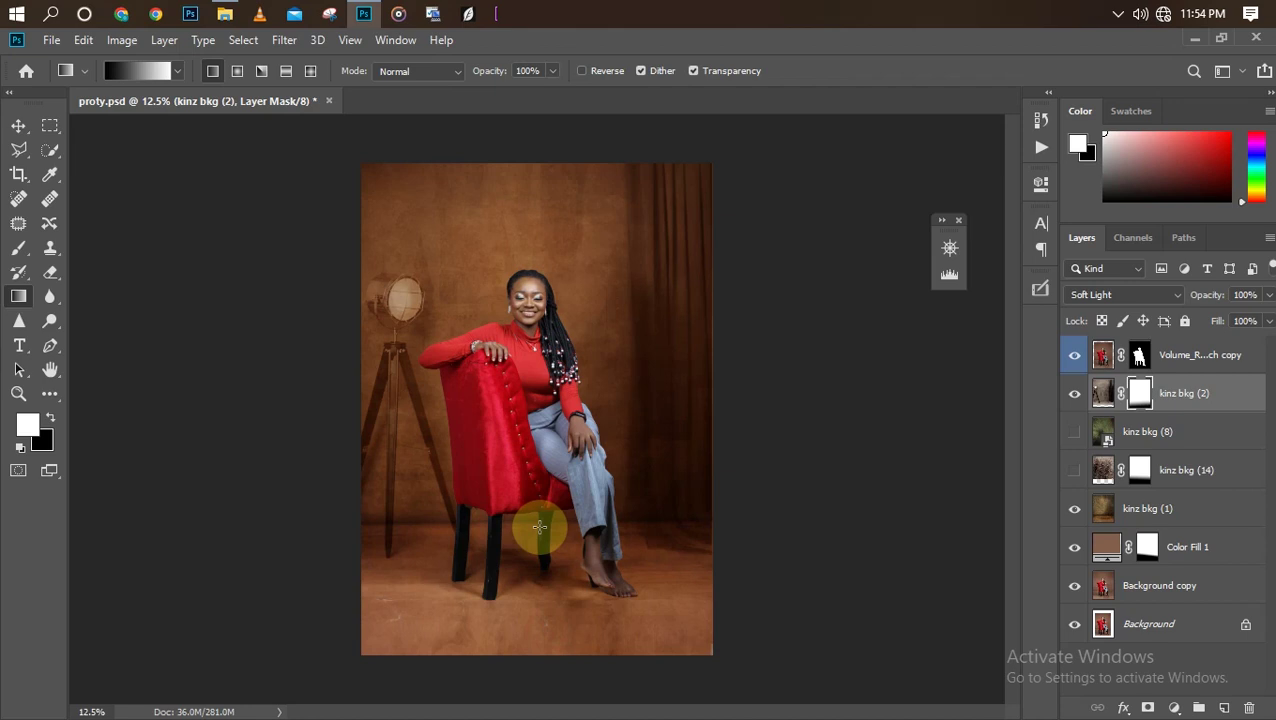
- Preview the kinz bkg (14) texture and hide it again, then make the kinz bkg (8) layer visible
left_click(1075, 474)
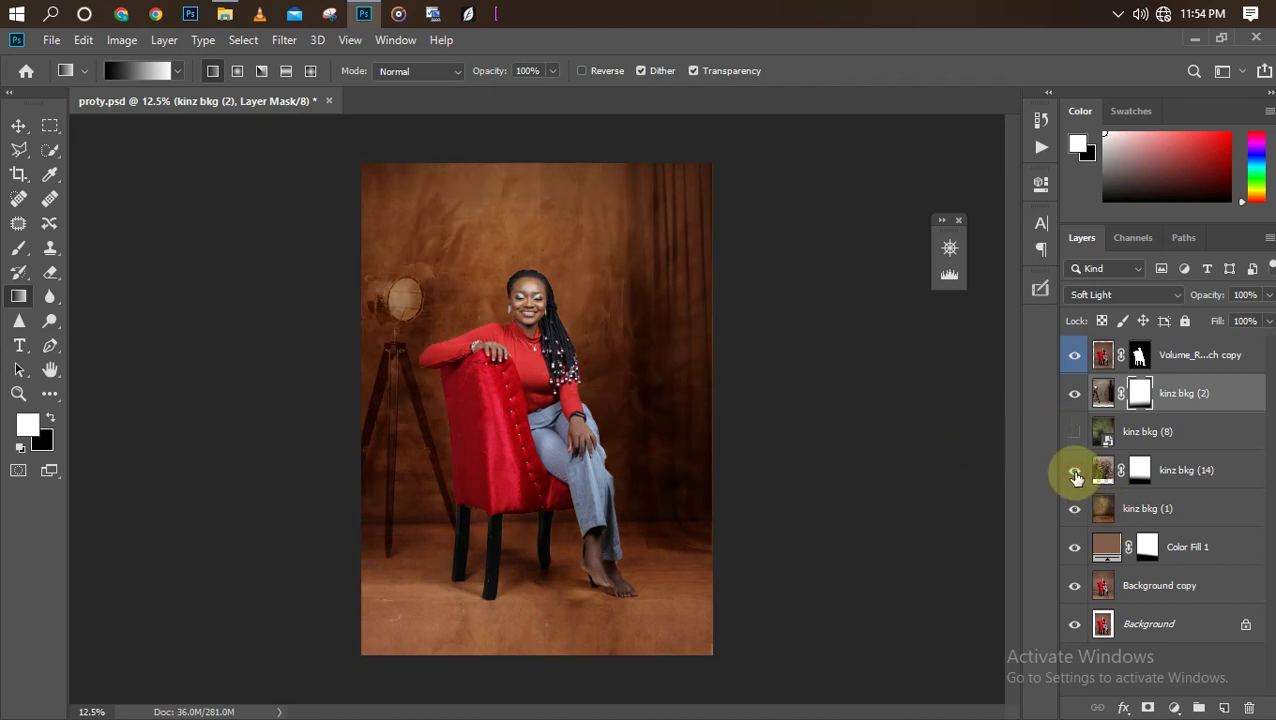
left_click(1075, 477)
scroll(940, 478, "up", 2)
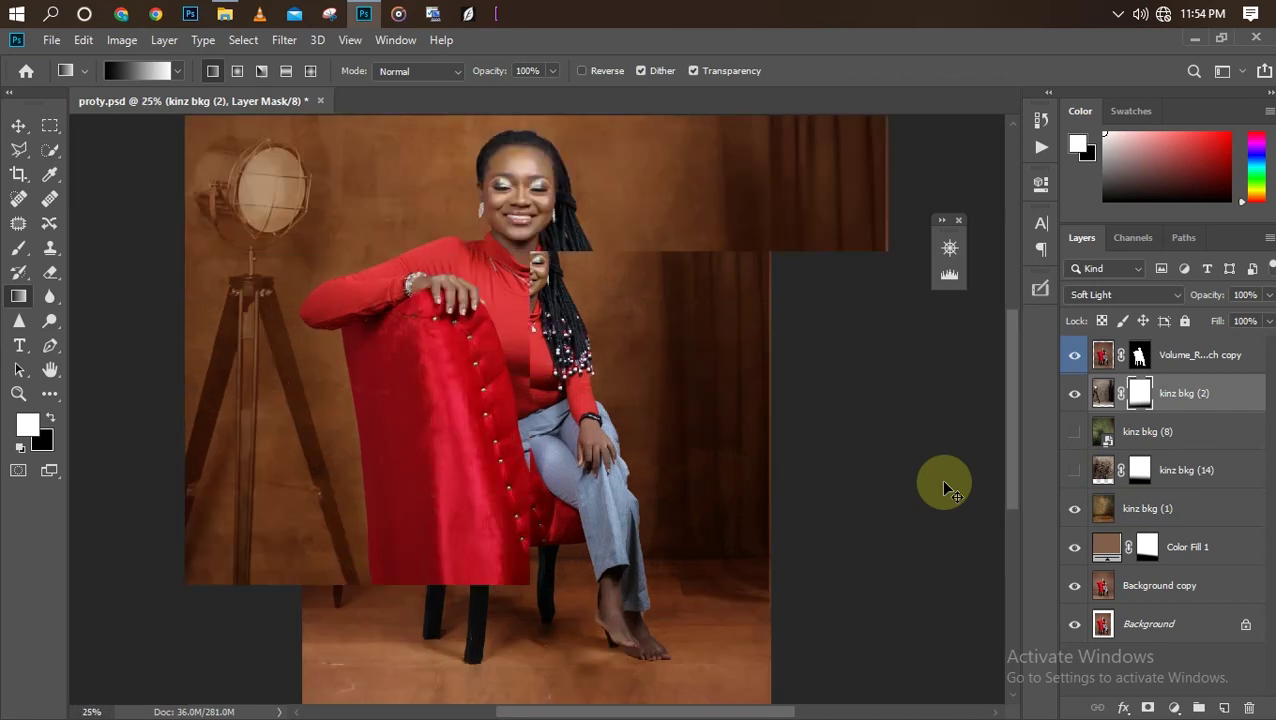
scroll(940, 478, "down", 1)
left_click(1074, 434)
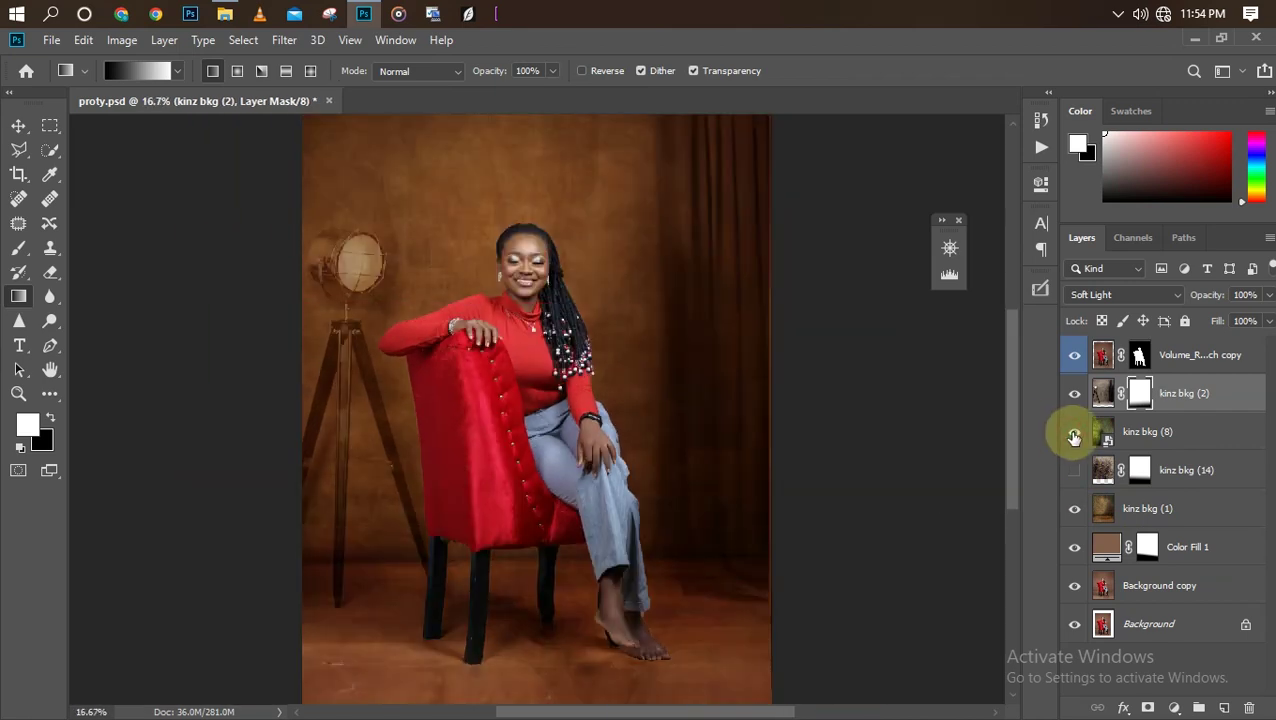
key("ctrl+minus")
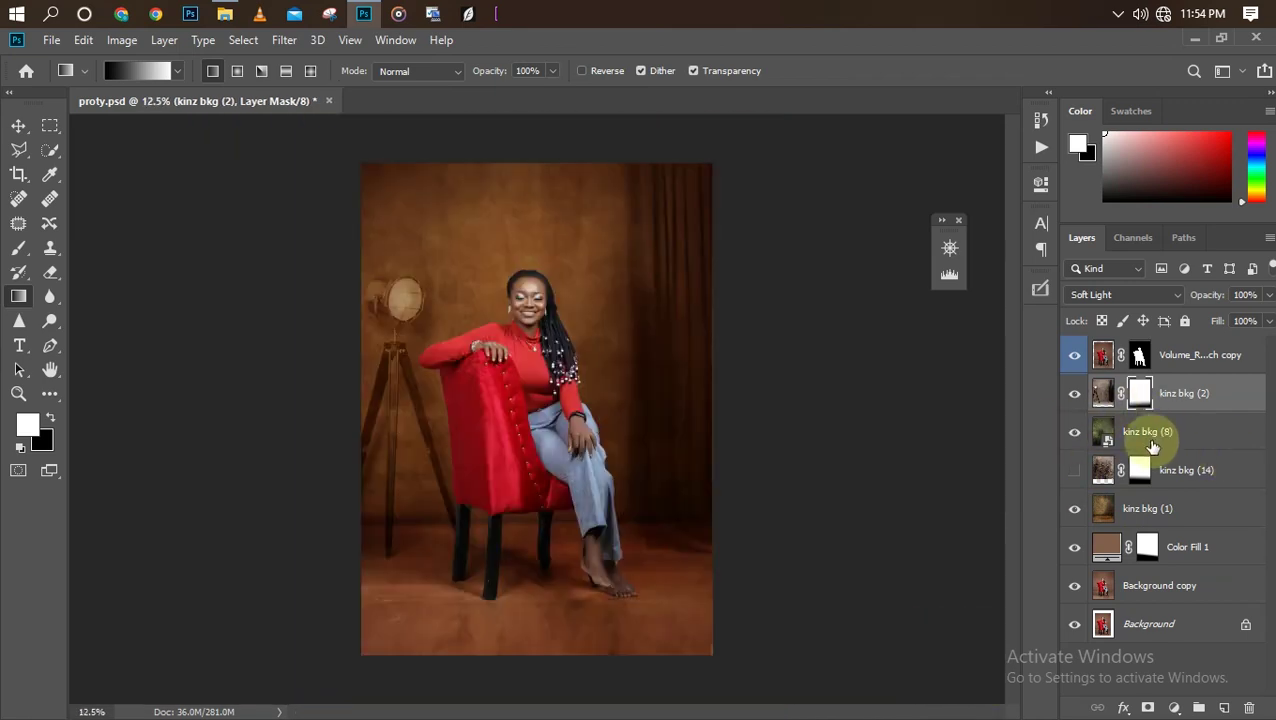
- Move the kinz bkg (8) layer beneath kinz bkg (1), directly above Color Fill 1, and inspect the blended backdrop
left_click(1185, 437)
left_click_drag(1185, 437, 1139, 512)
key("ctrl+plus")
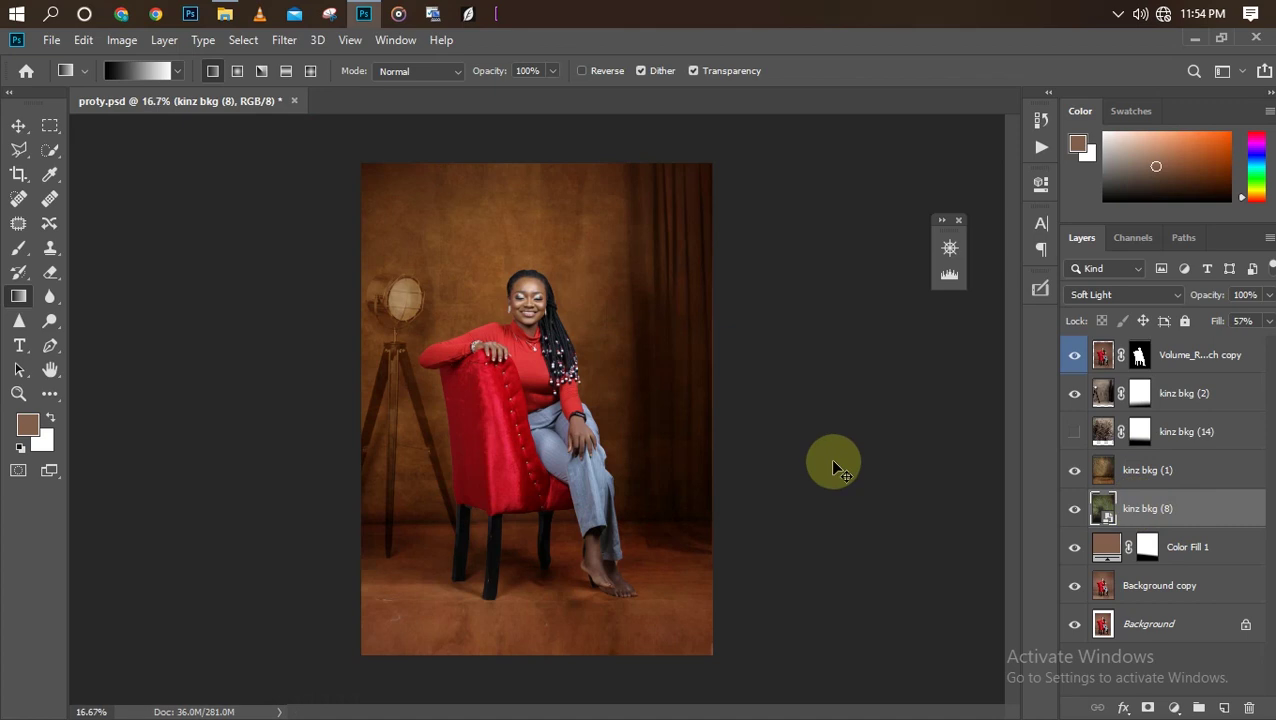
key("ctrl+plus")
key("ctrl+plus")
key("ctrl+minus")
key("ctrl+minus")
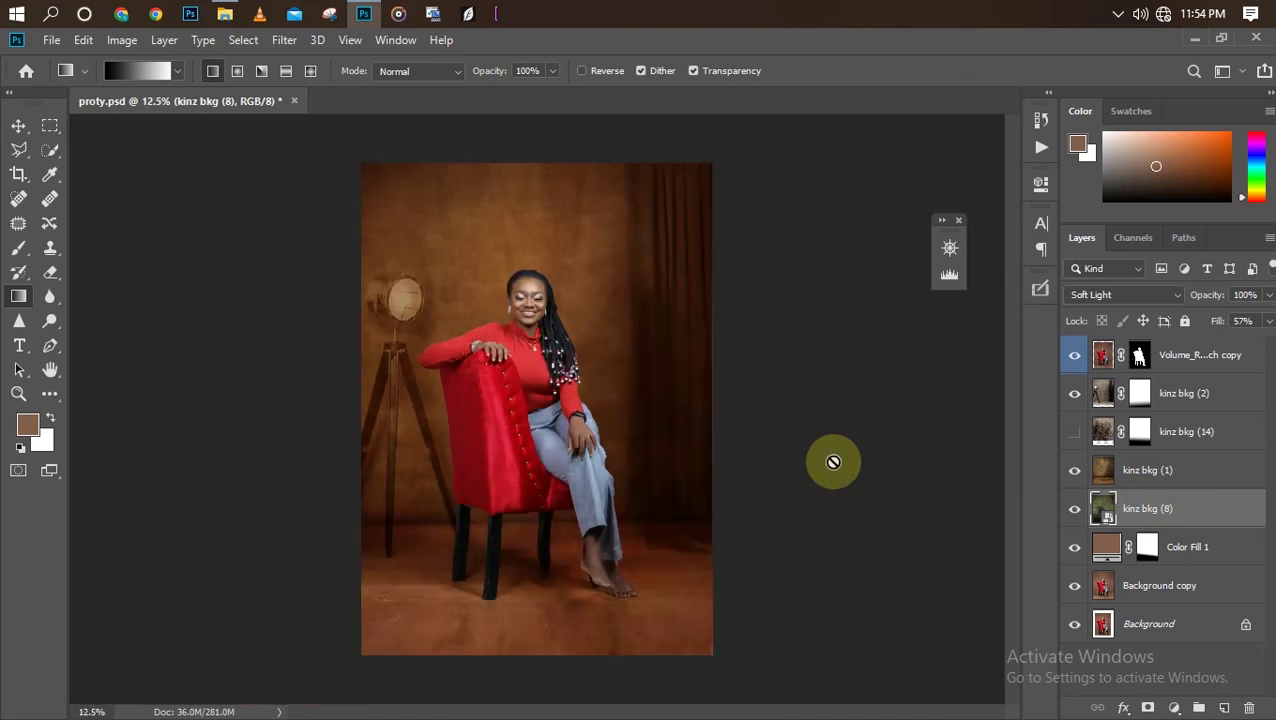
key("ctrl+plus")
key("ctrl+minus")
- Add a Color Lookup adjustment layer above the Volume_Retouch copy layer
left_click(1178, 352)
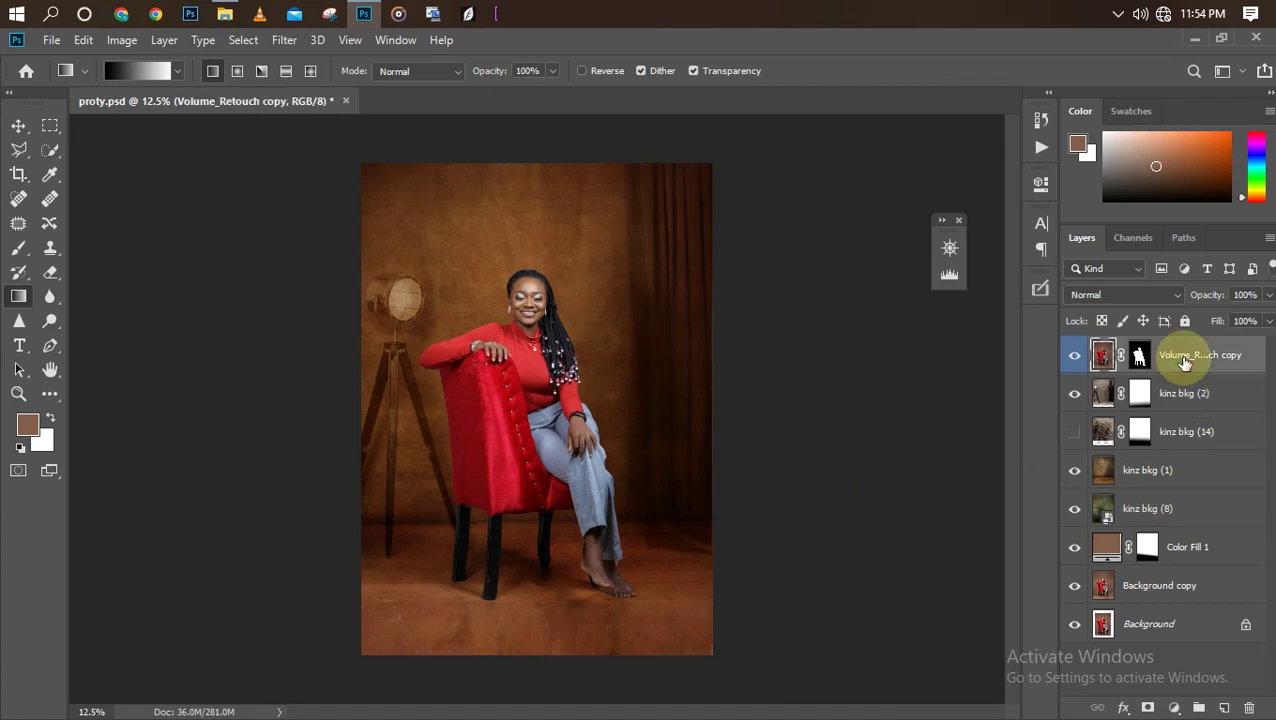
left_click(1174, 707)
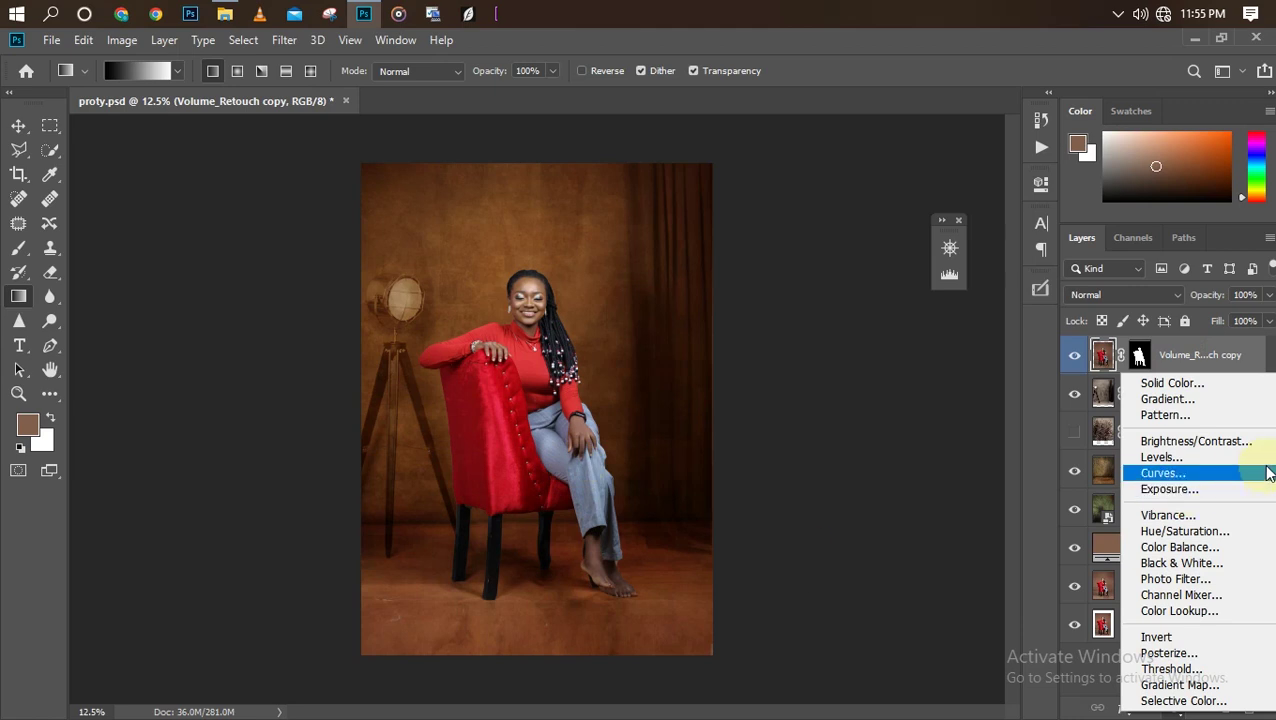
left_click(1172, 609)
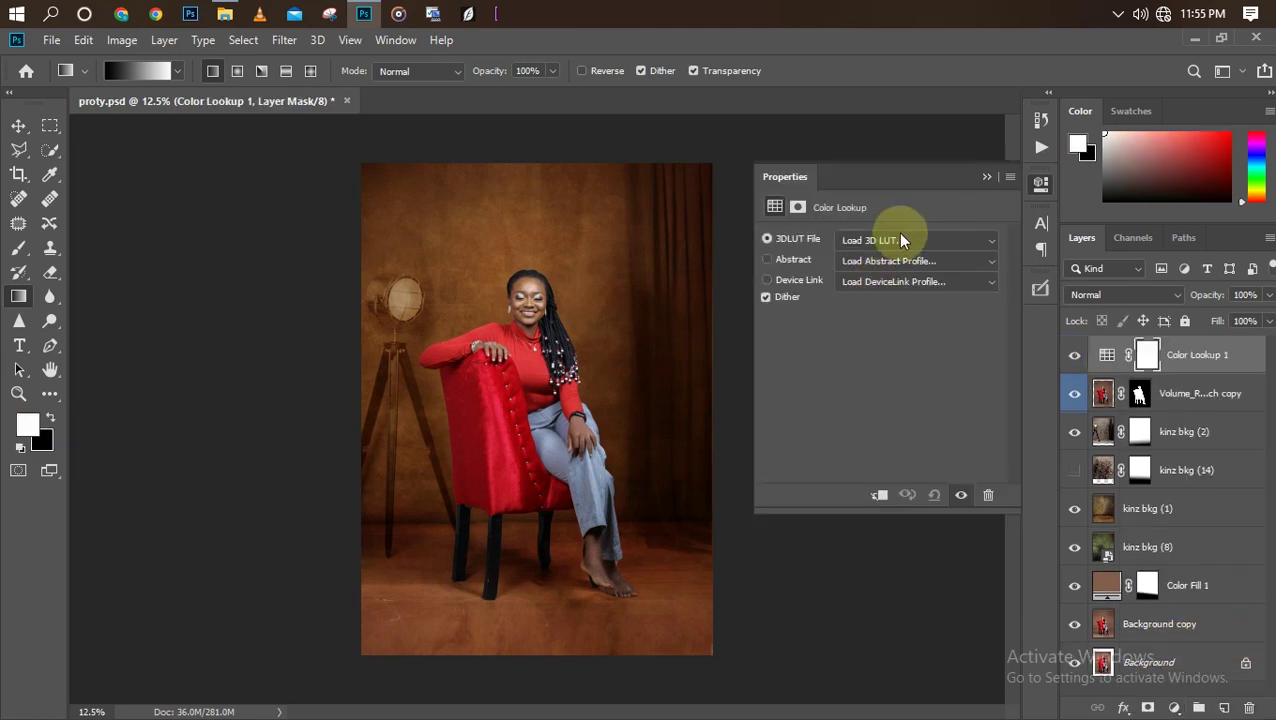
- Load the Adoras - Standard.3dl 3D LUT into the Color Lookup 1 layer
left_click(899, 240)
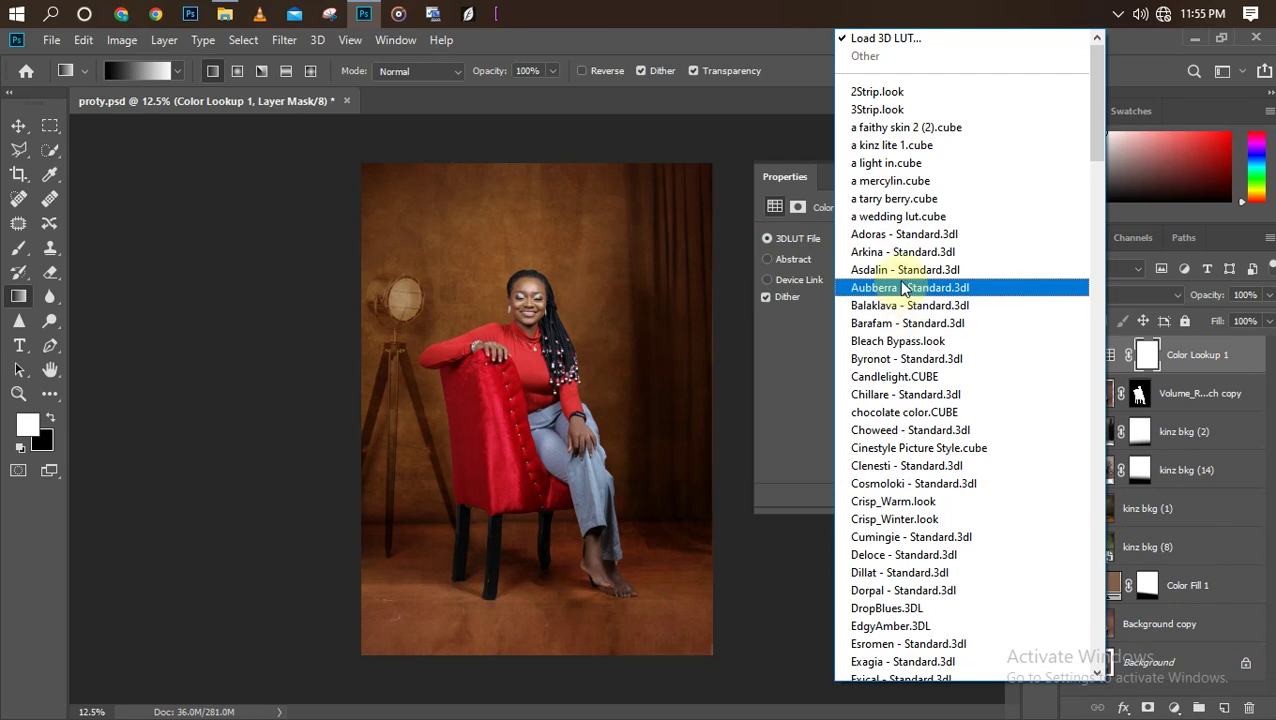
left_click(880, 237)
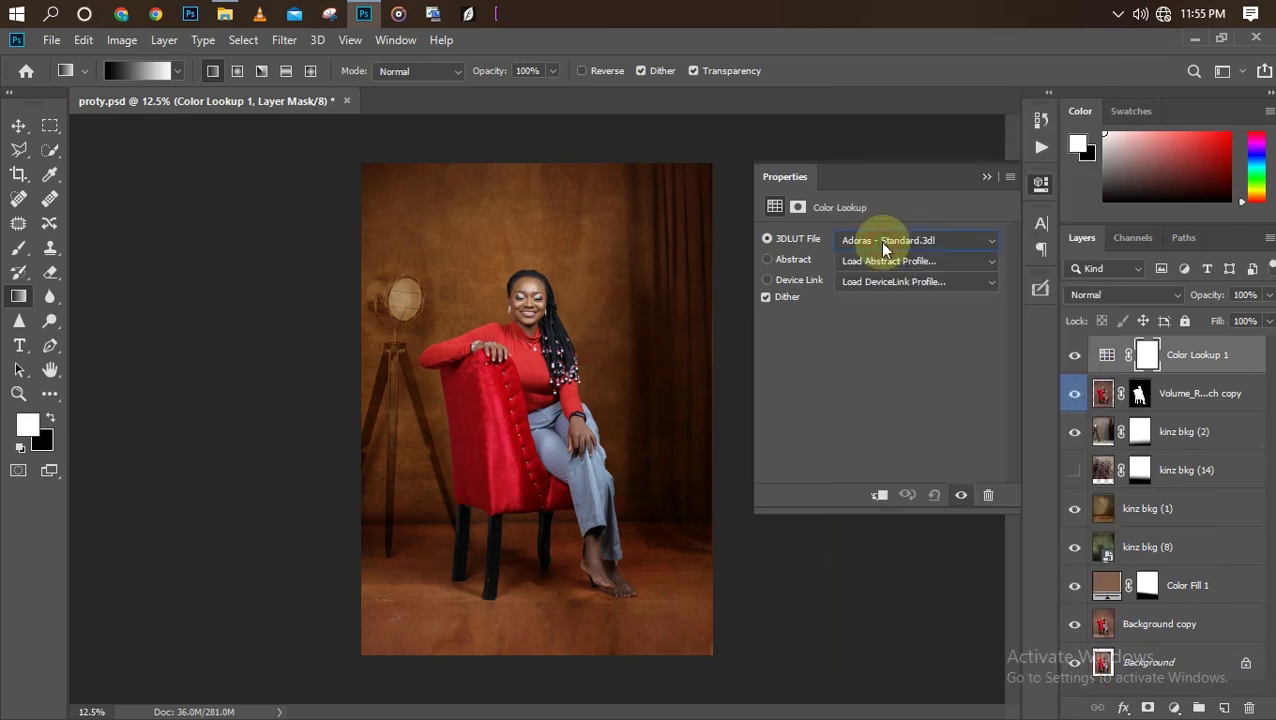
key("ctrl+plus")
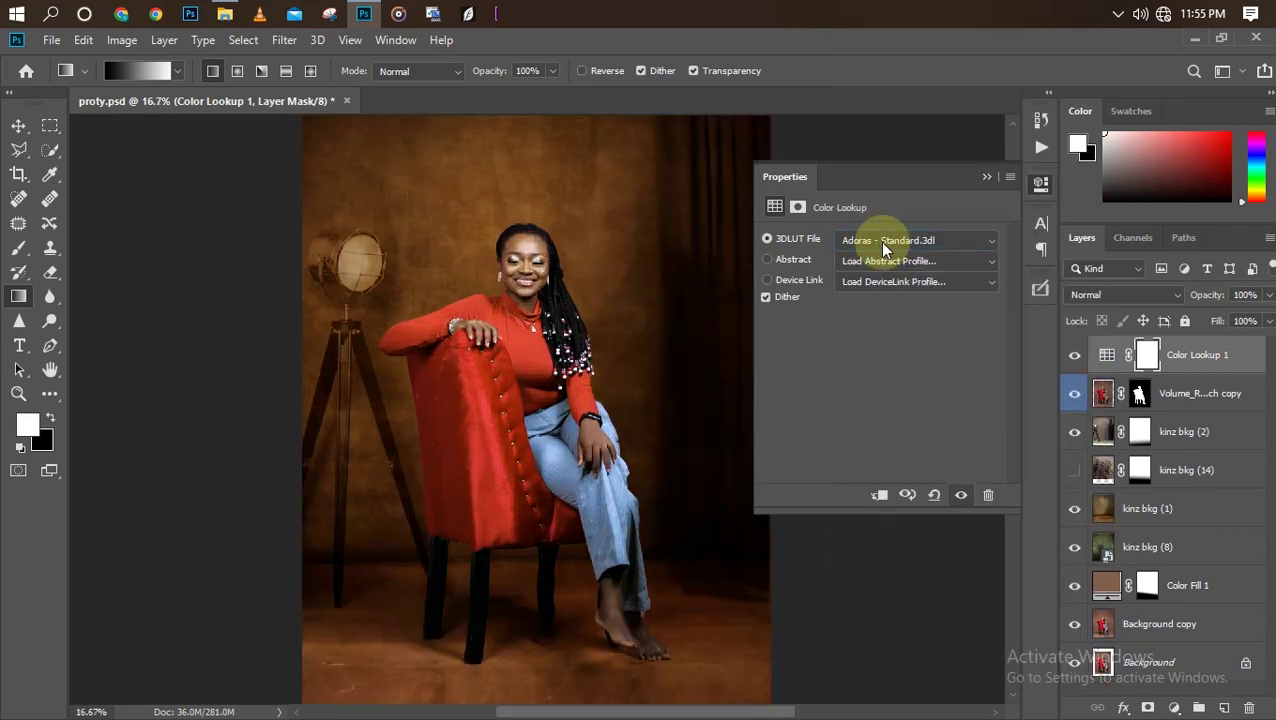
key("ctrl+minus")
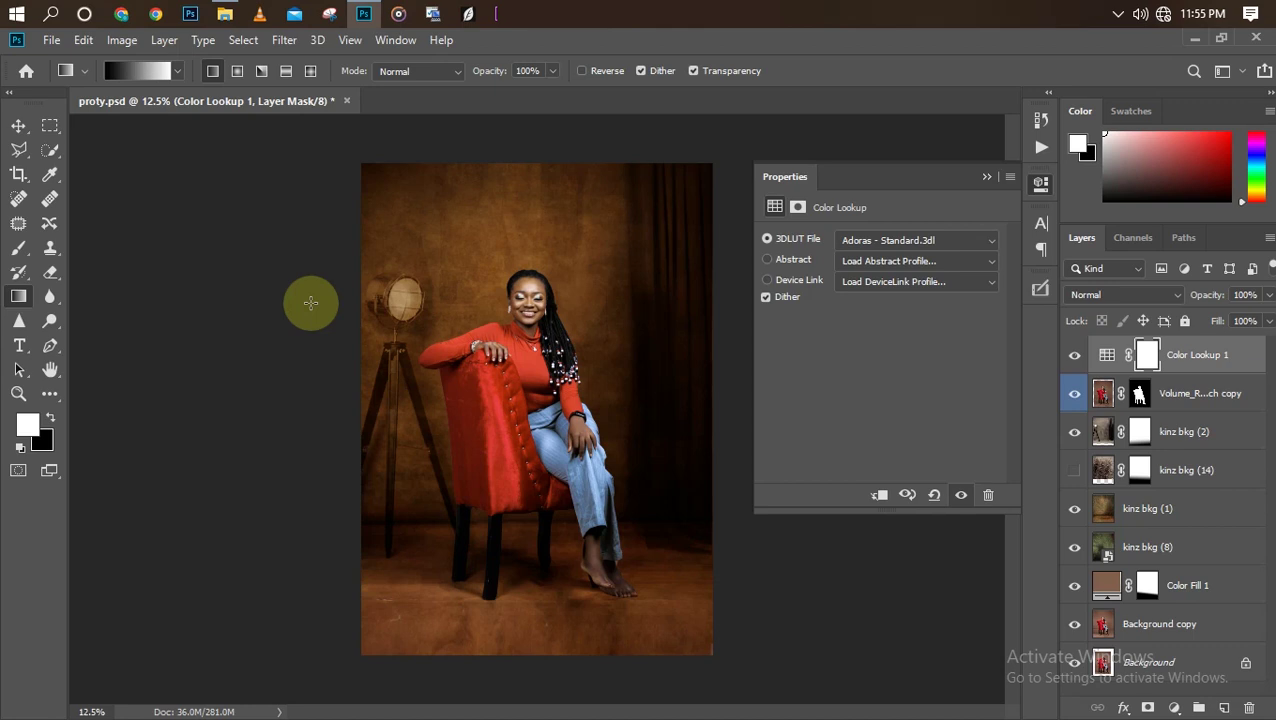
- Reduce the Color Lookup 1 layer's fill to 74% and check the softened grade on the portrait
left_click(19, 126)
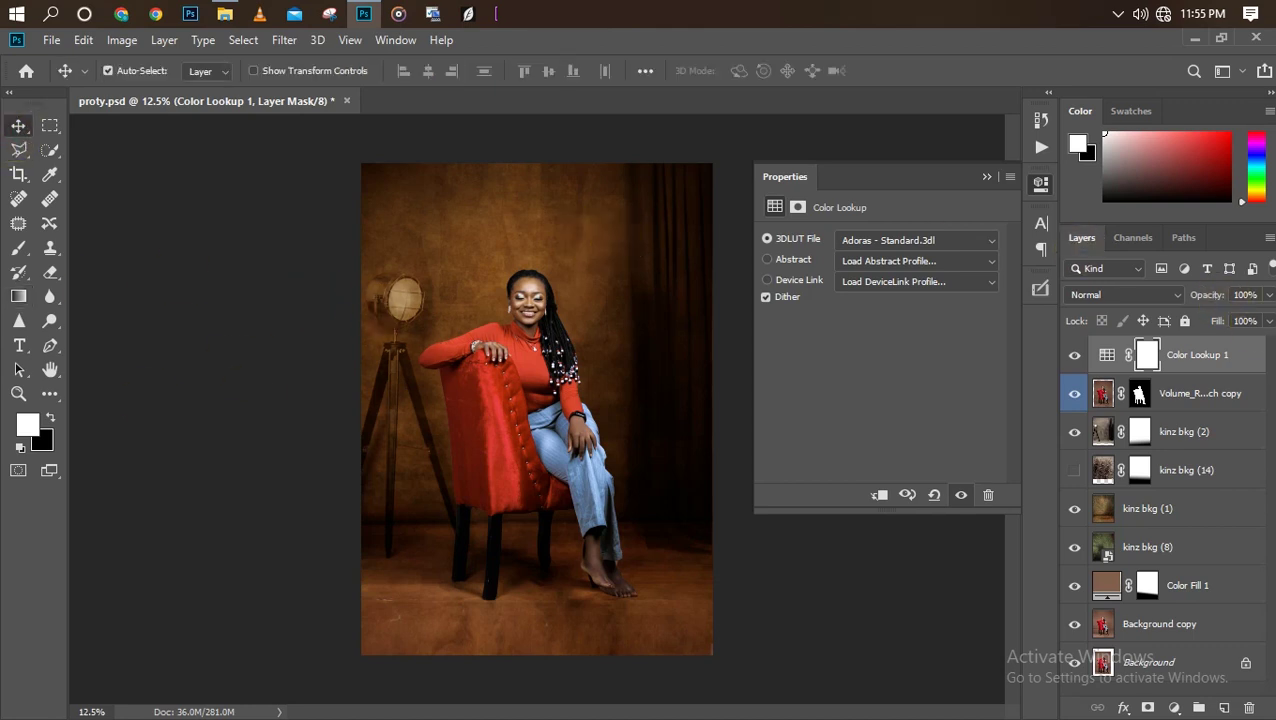
left_click_drag(1268, 321, 1246, 347)
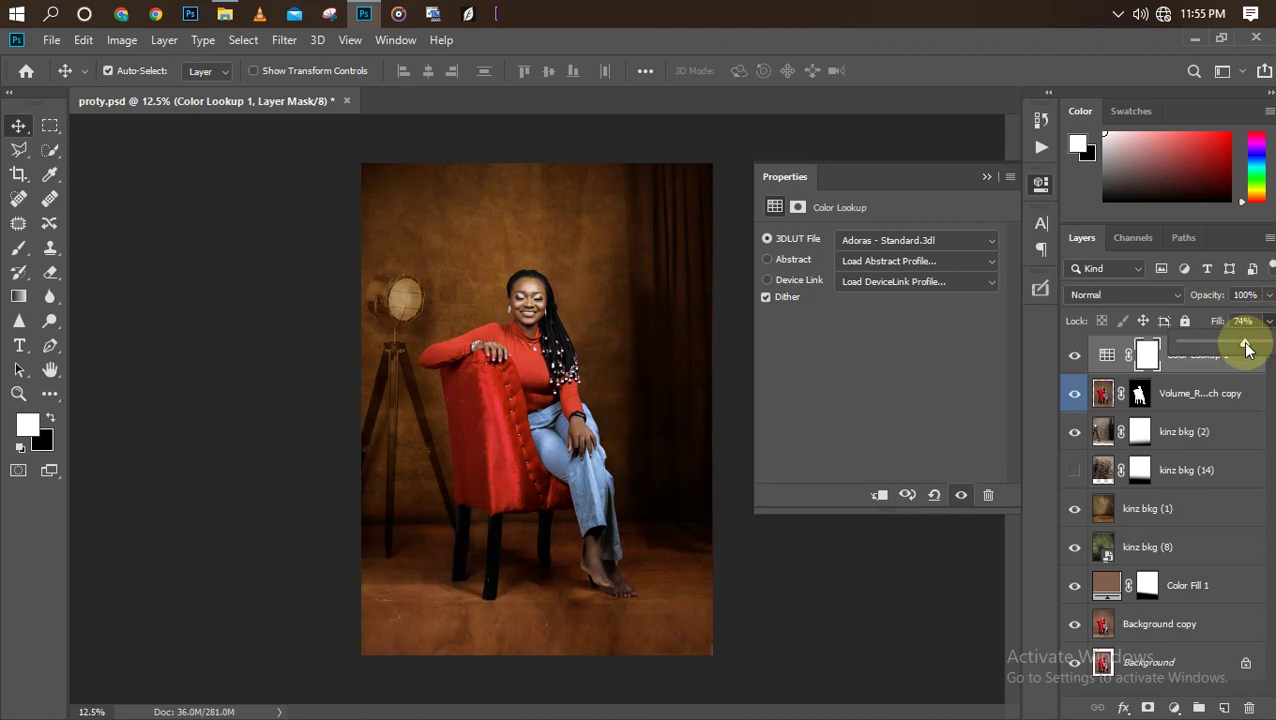
key("ctrl+equal")
key("ctrl+equal")
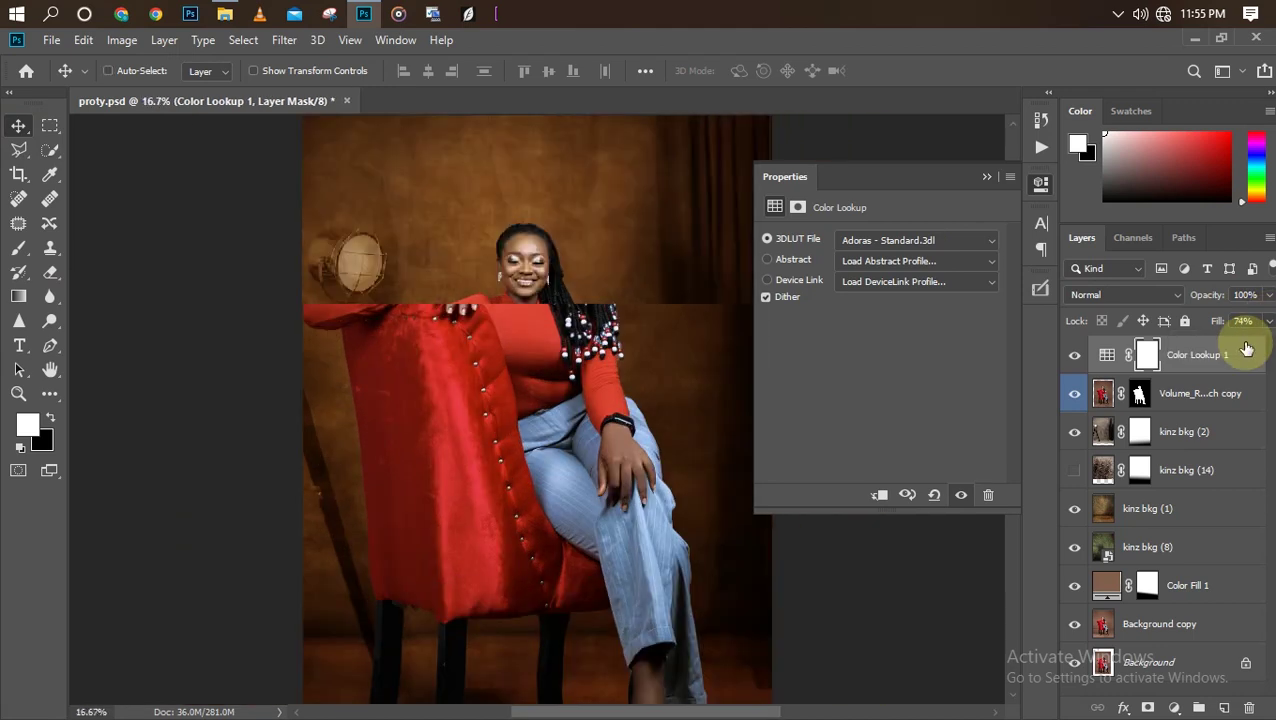
key("ctrl+minus")
key("ctrl+minus")
key("ctrl")
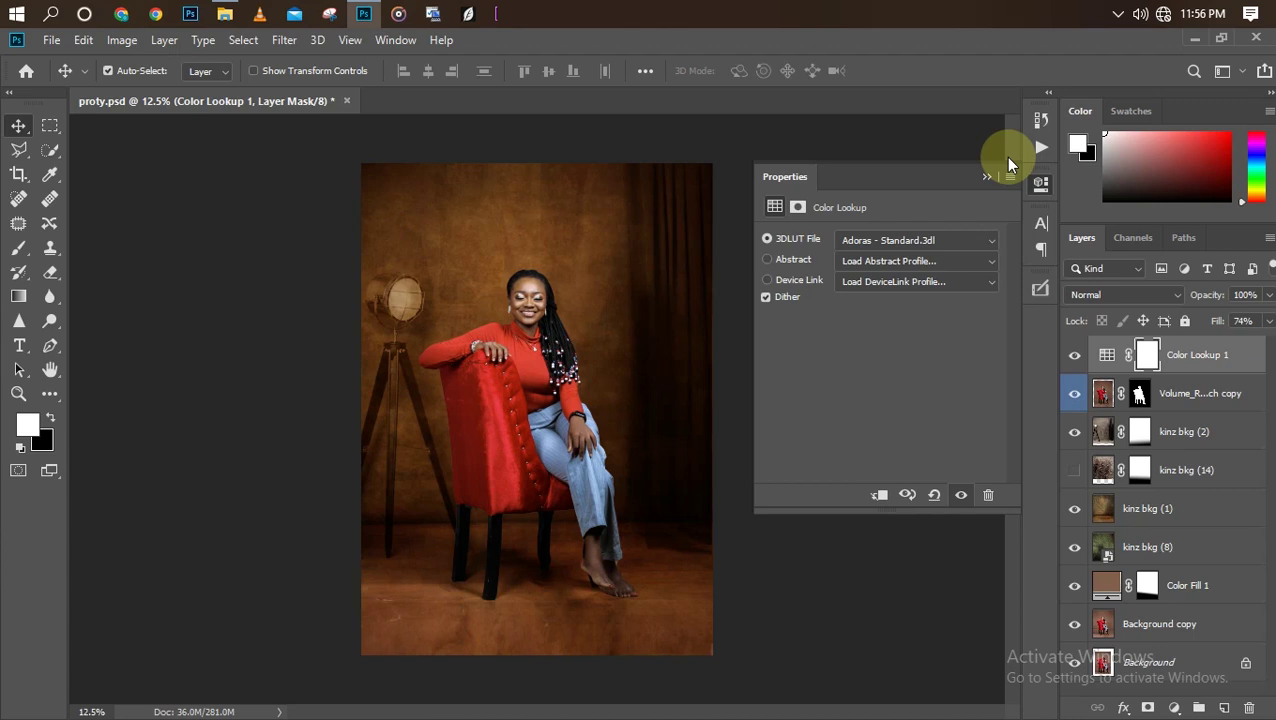
- Examine the graded portrait up close and as a whole, and compare it with and without Color Lookup 1
key("ctrl+plus")
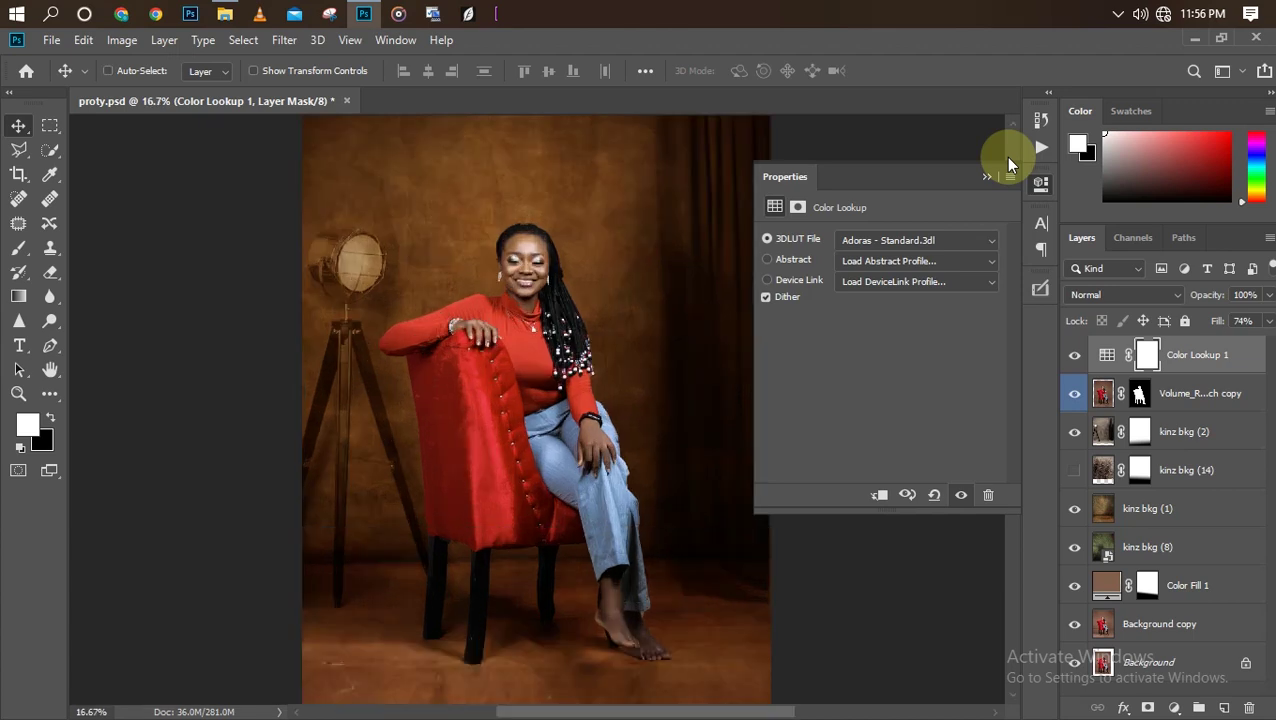
key("ctrl+plus")
key("ctrl+minus")
key("ctrl+minus")
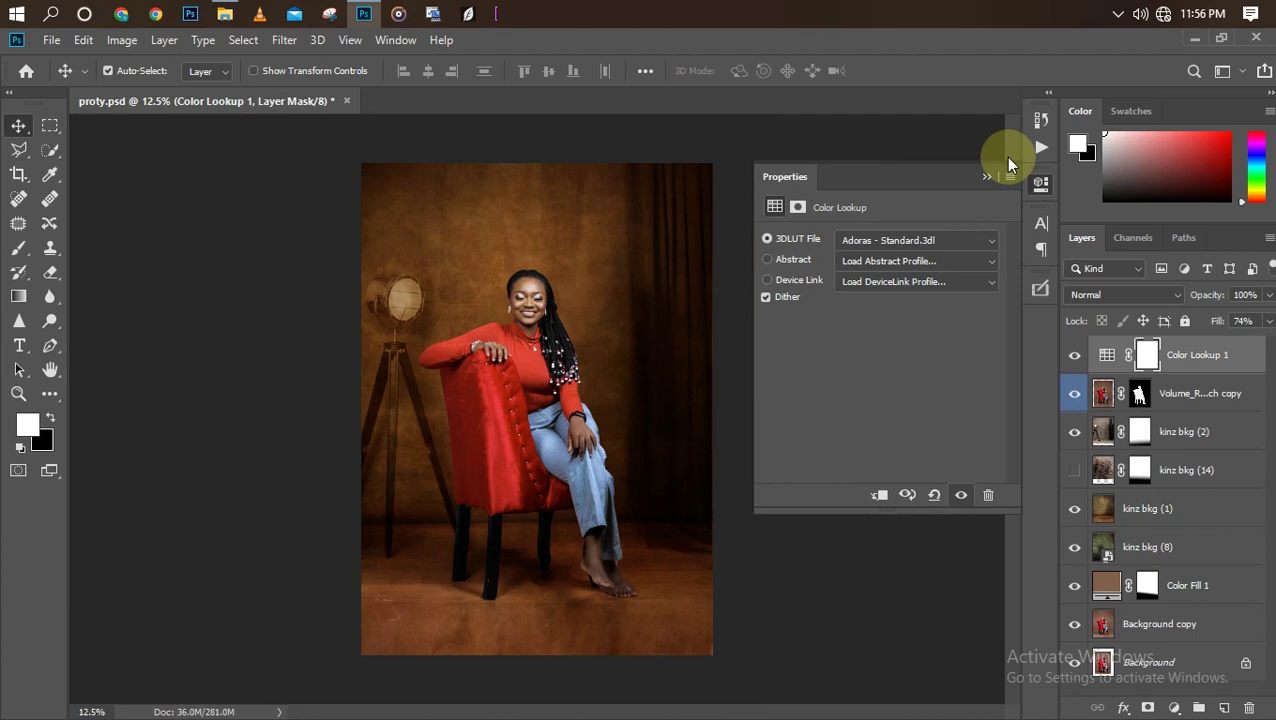
key("ctrl+plus")
key("ctrl+plus")
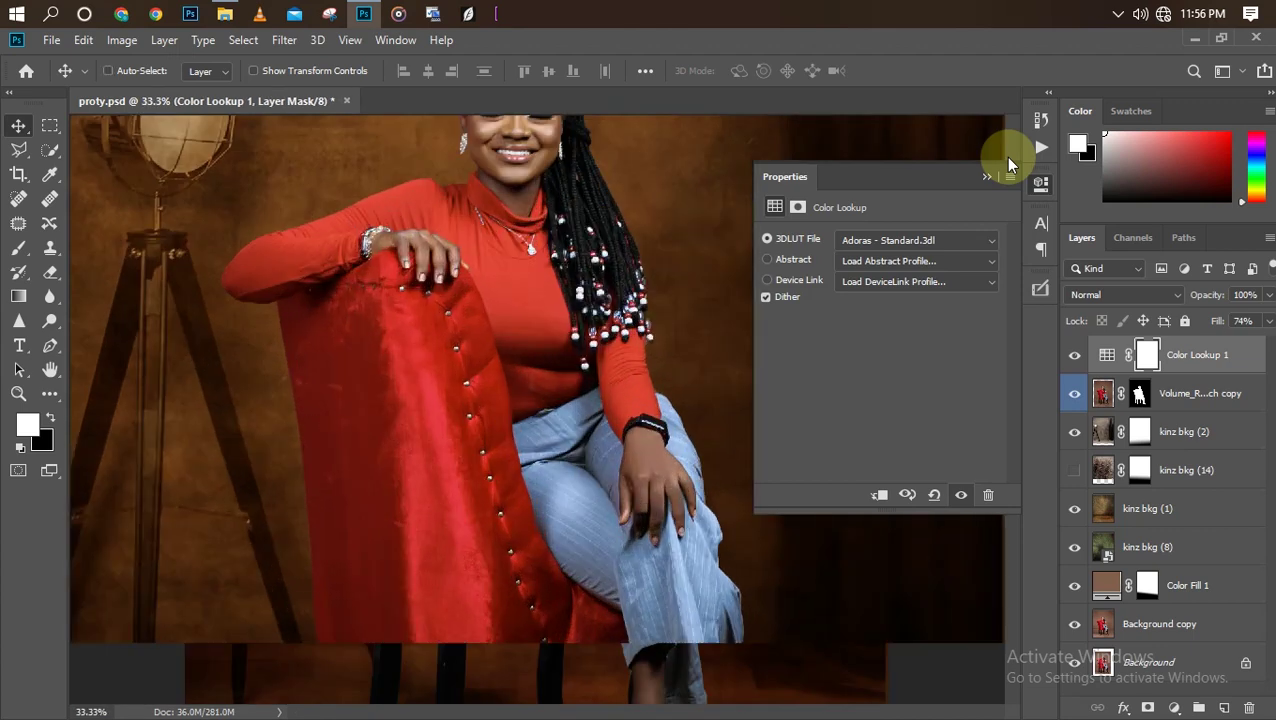
key("ctrl+minus")
key("ctrl+minus")
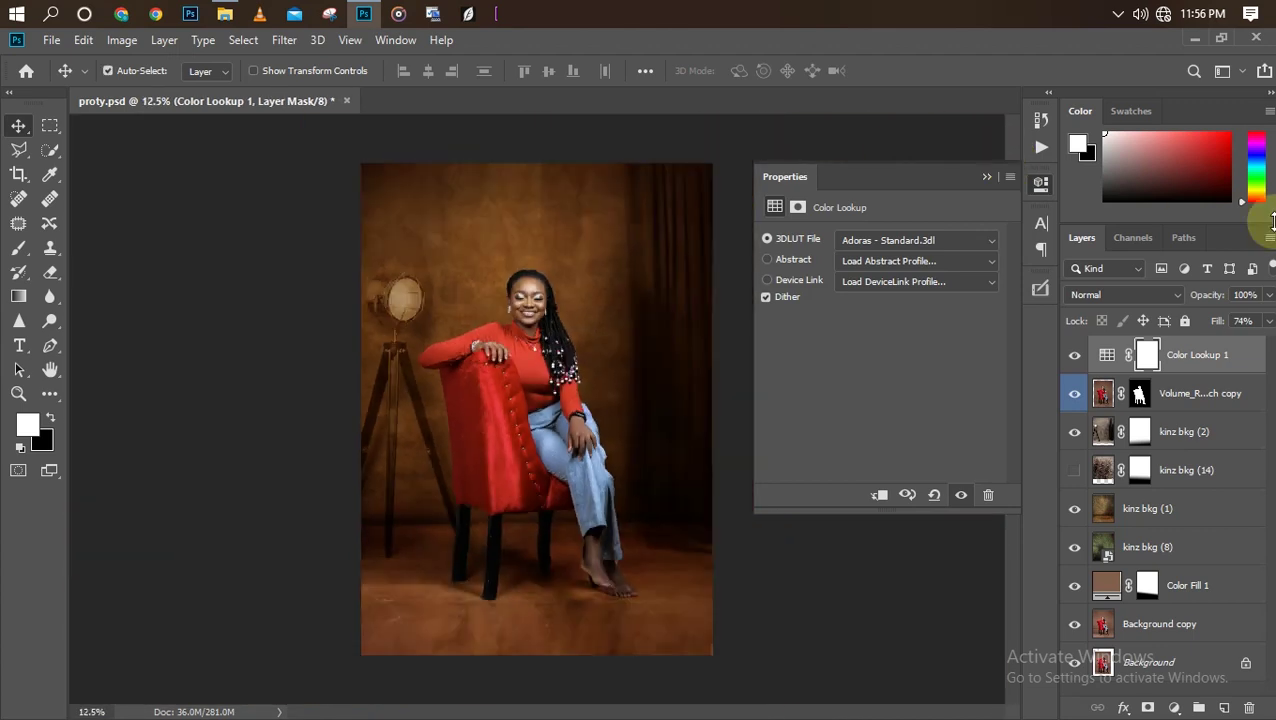
left_click(1074, 356)
left_click(1074, 356)
- Add a second Color Lookup adjustment layer above Color Lookup 1 and load the NATURAL COLOR.CUBE 3D LUT into it
left_click(1174, 708)
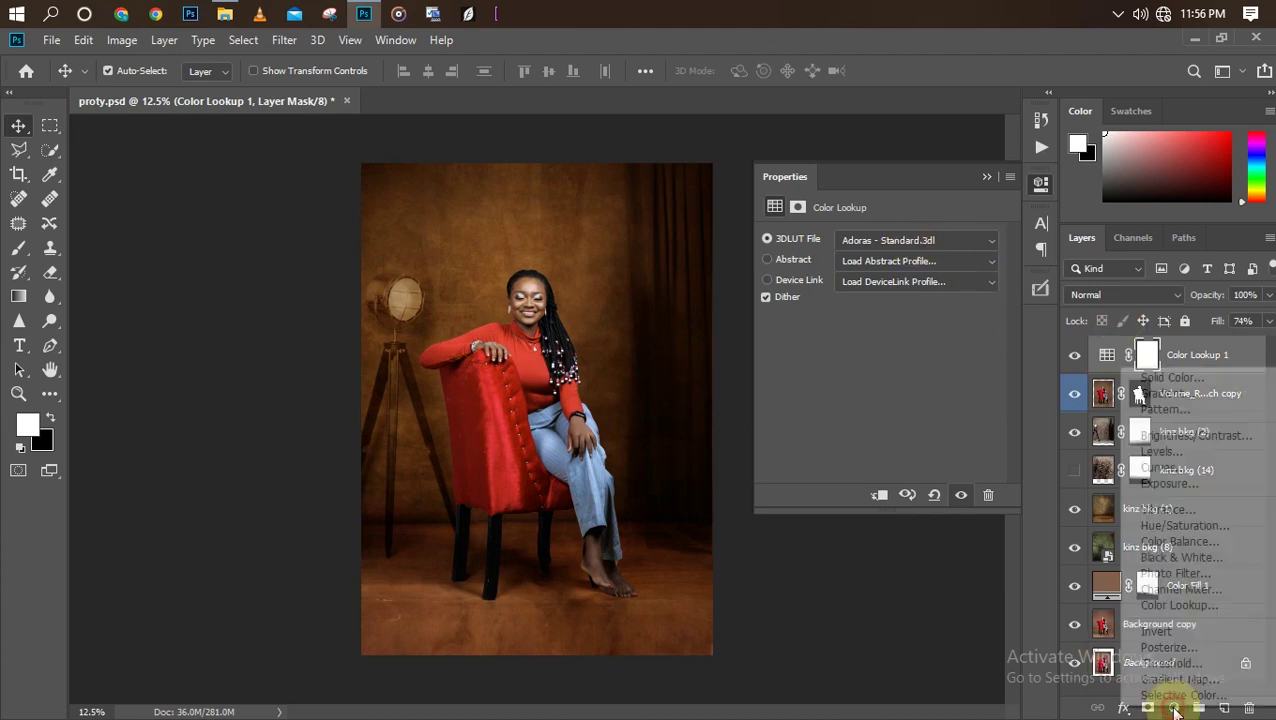
left_click(1190, 605)
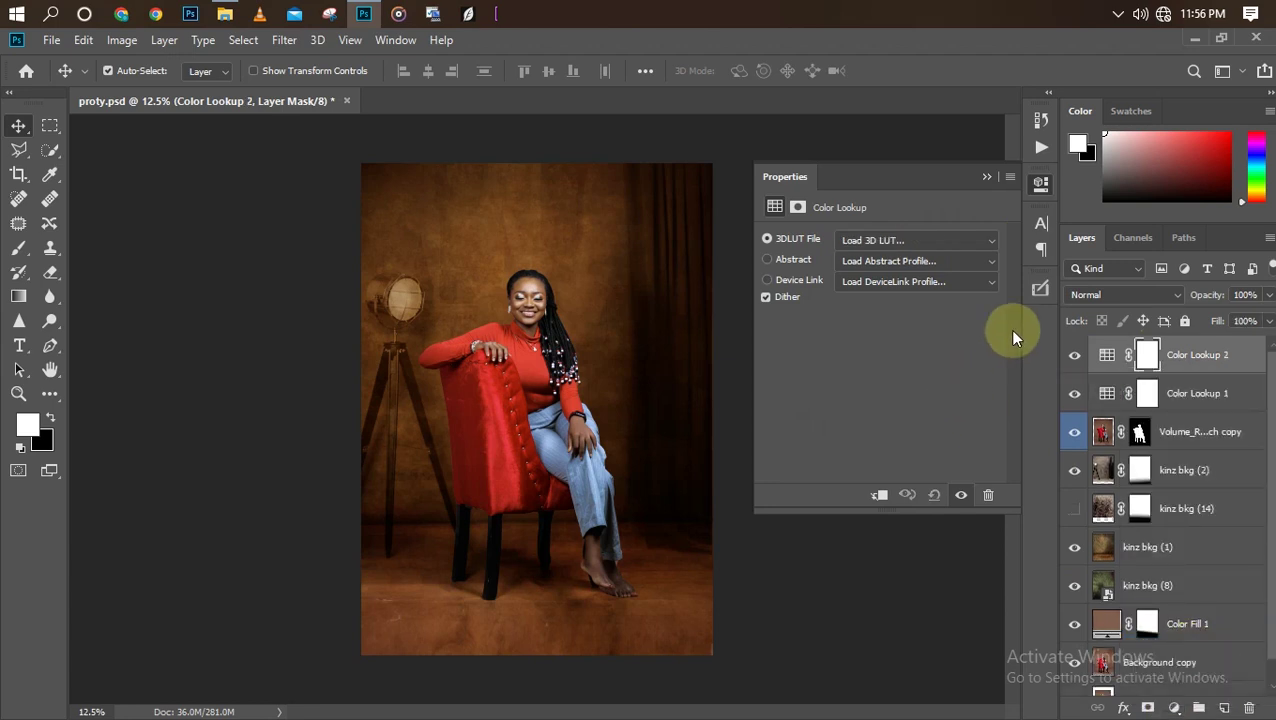
left_click(982, 242)
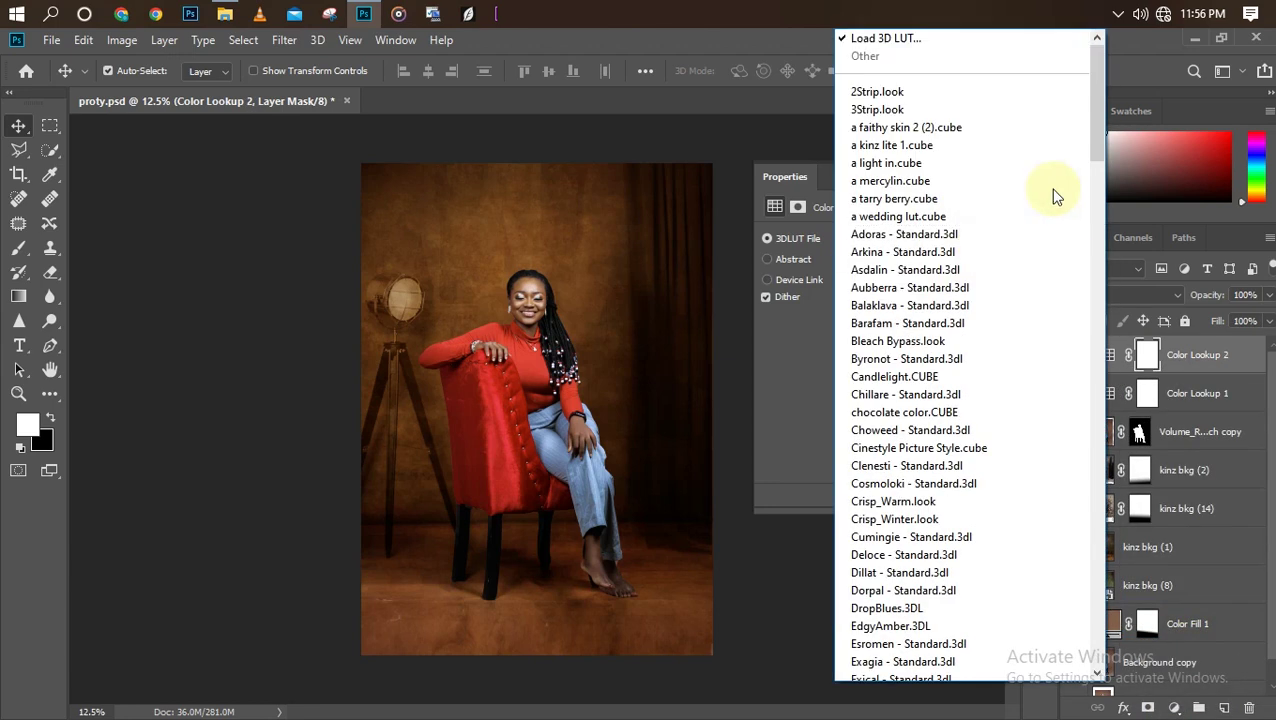
left_click_drag(1093, 130, 1081, 435)
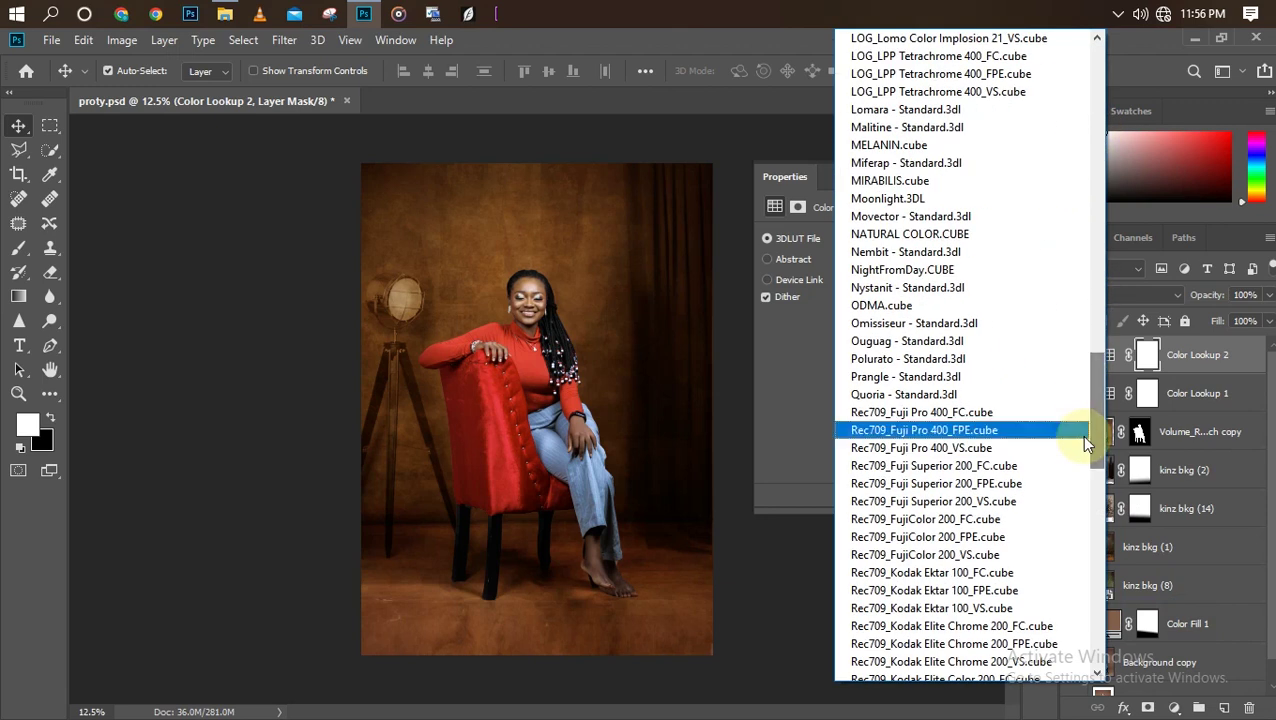
left_click(875, 237)
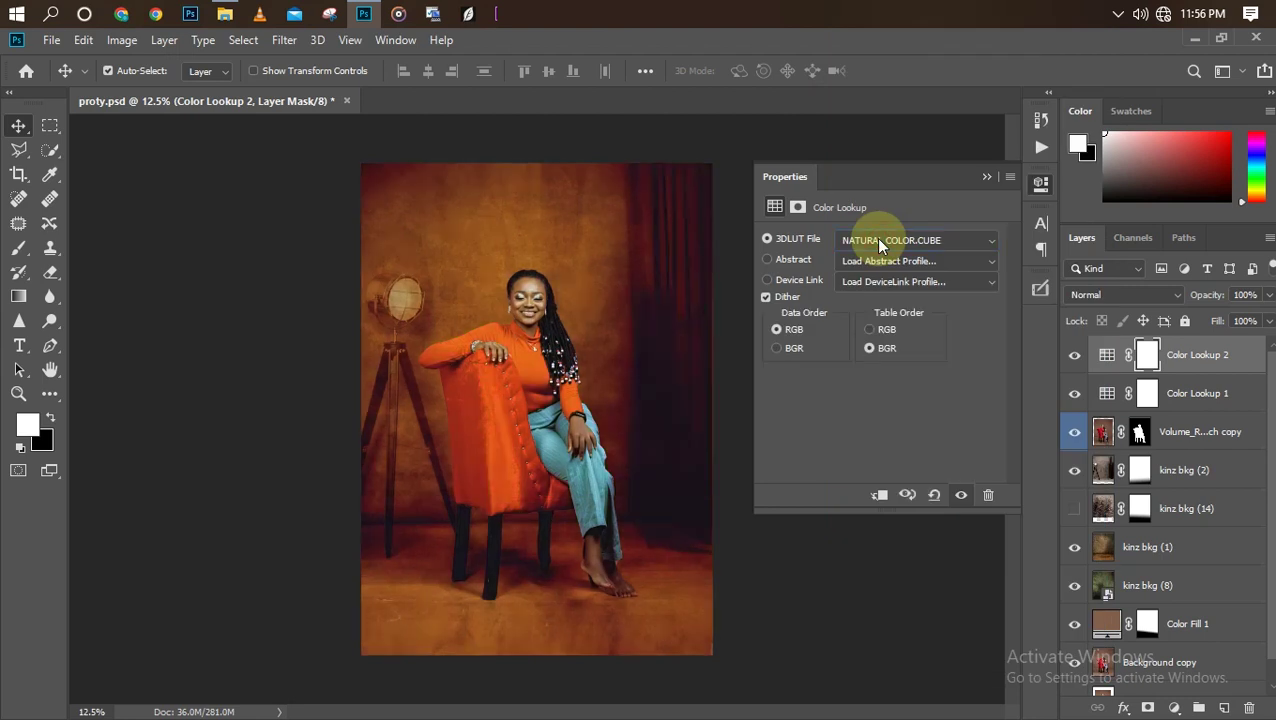
key("ctrl+plus")
key("ctrl+plus")
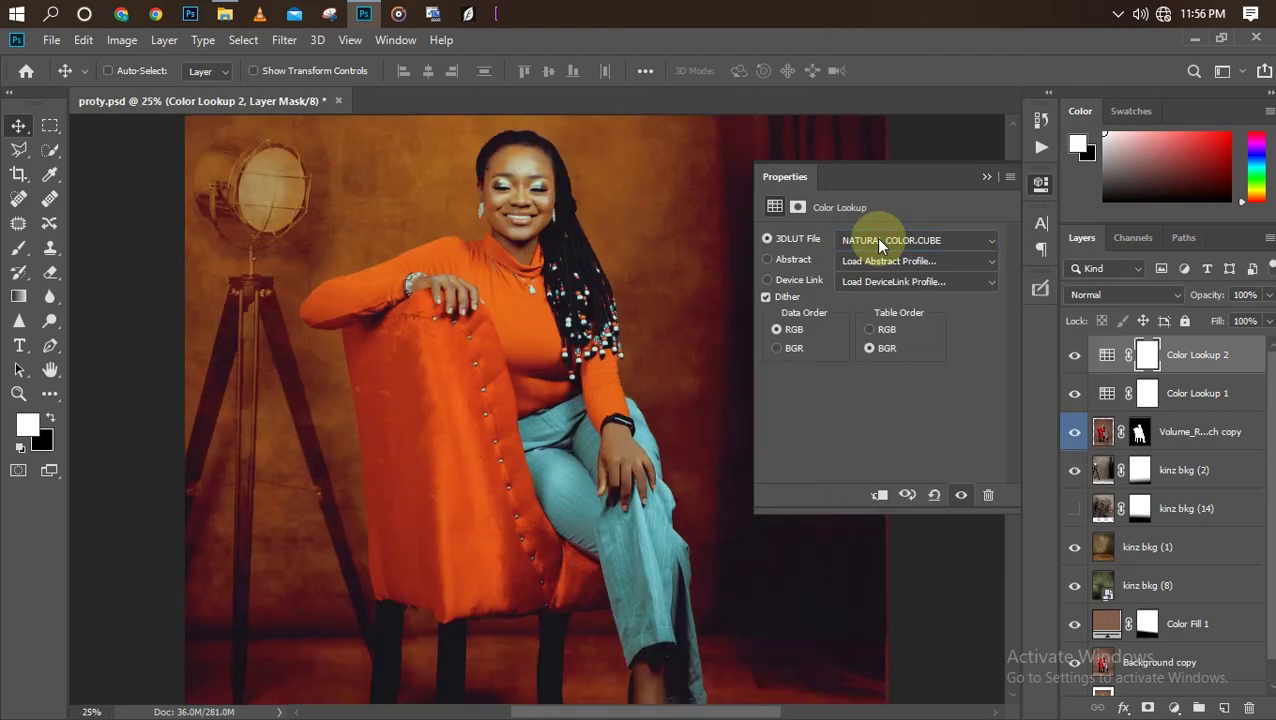
key("ctrl+minus")
key("ctrl+minus")
key("ctrl")
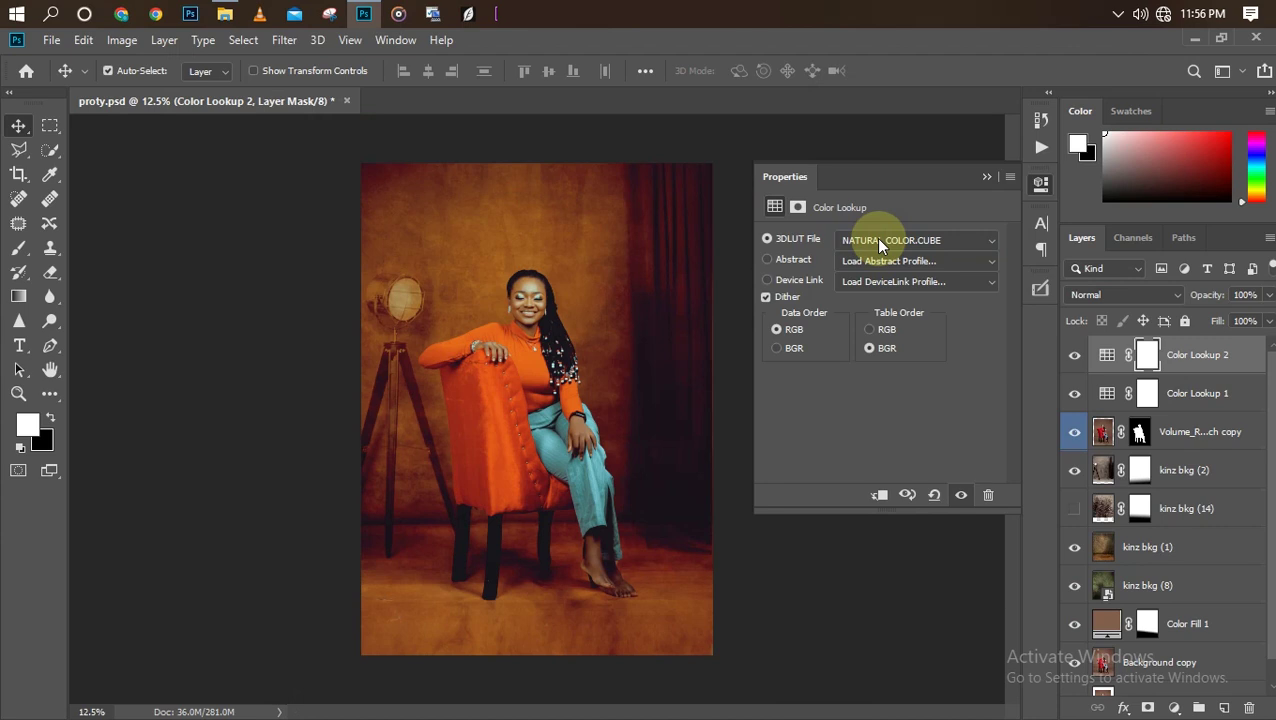
- Reduce the Color Lookup 2 layer's fill to 45%
left_click(1268, 320)
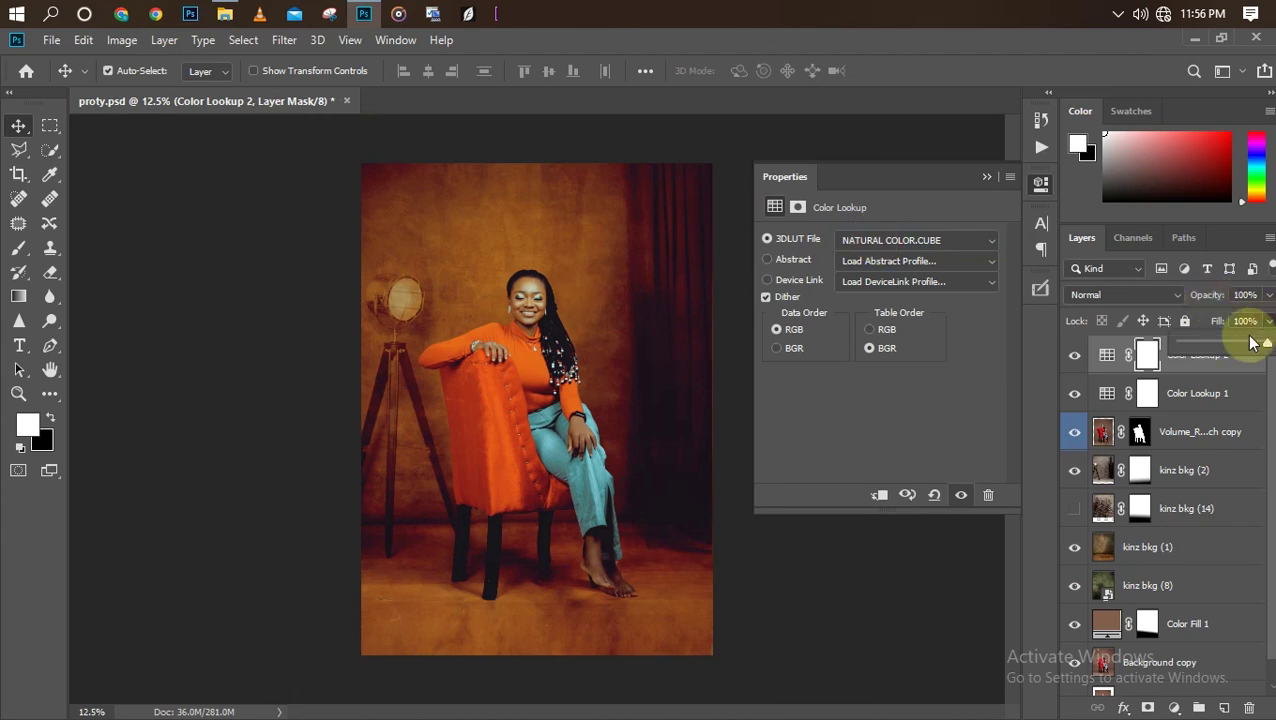
left_click_drag(1236, 346, 1220, 346)
key("ctrl+plus")
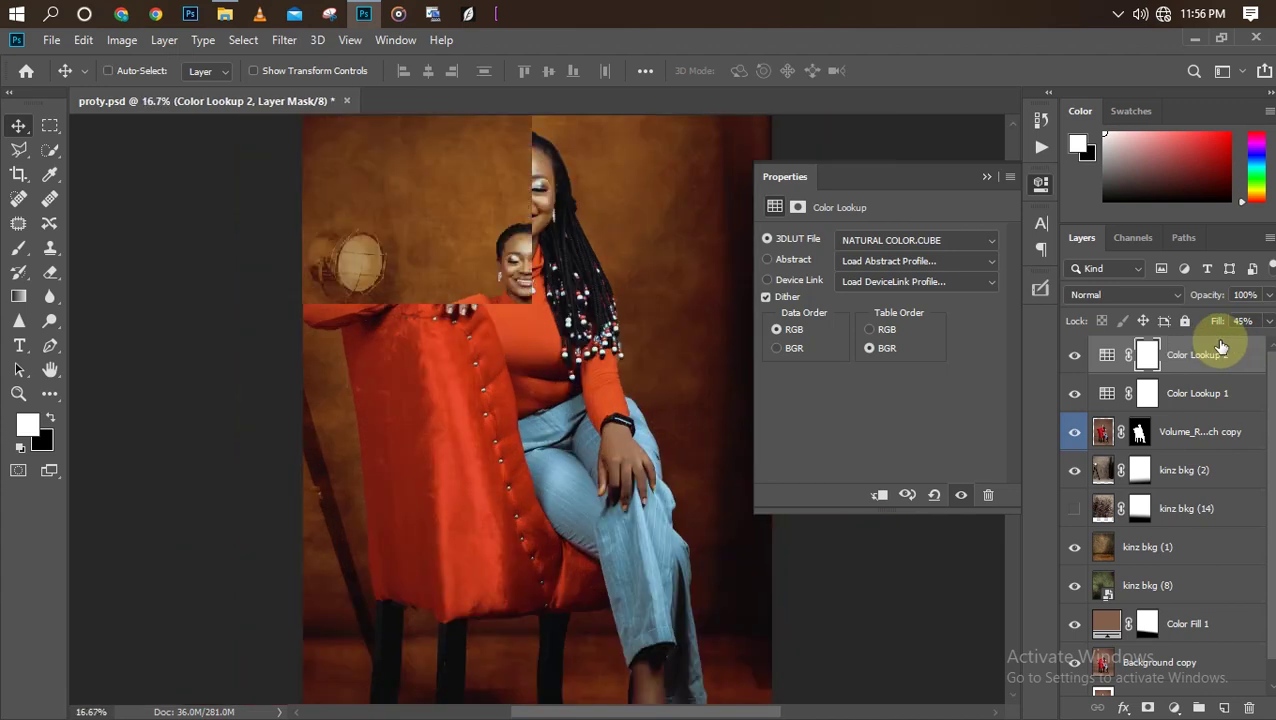
key("ctrl+minus")
- Group all layers from Background copy up to Color Lookup 2, leaving only the locked Background outside
scroll(1165, 514, "down", 1)
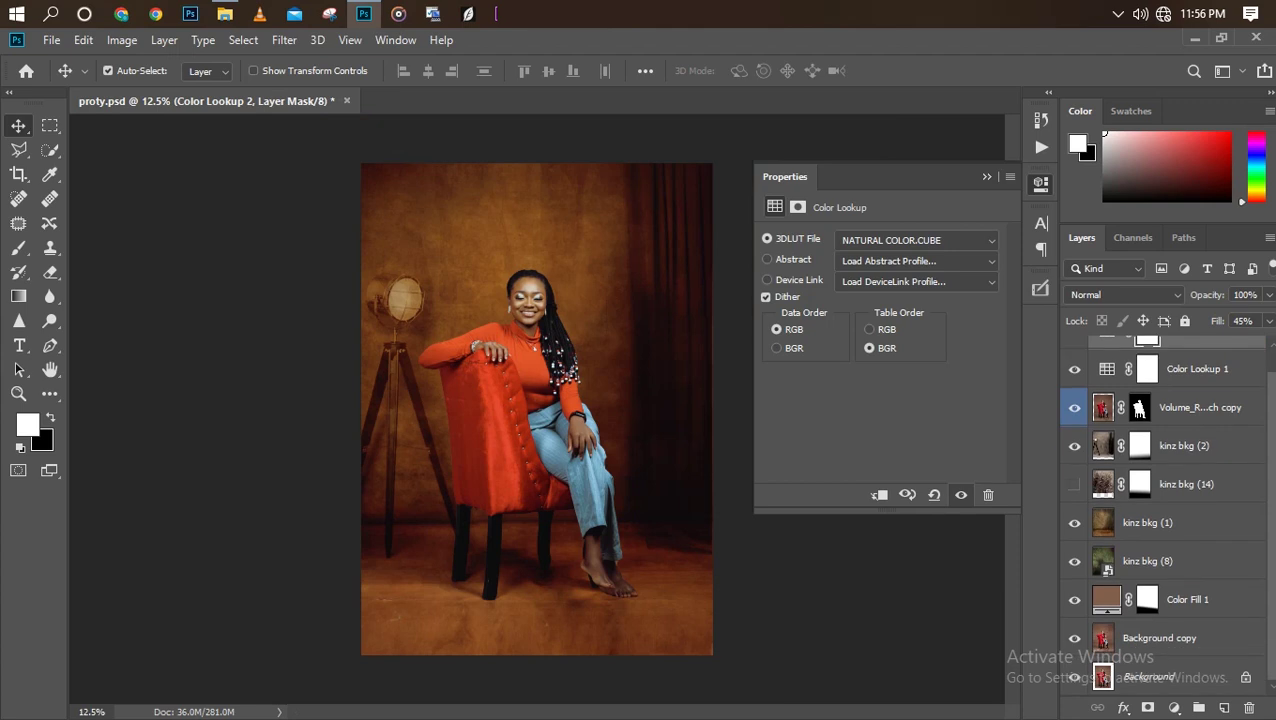
left_click(1210, 638)
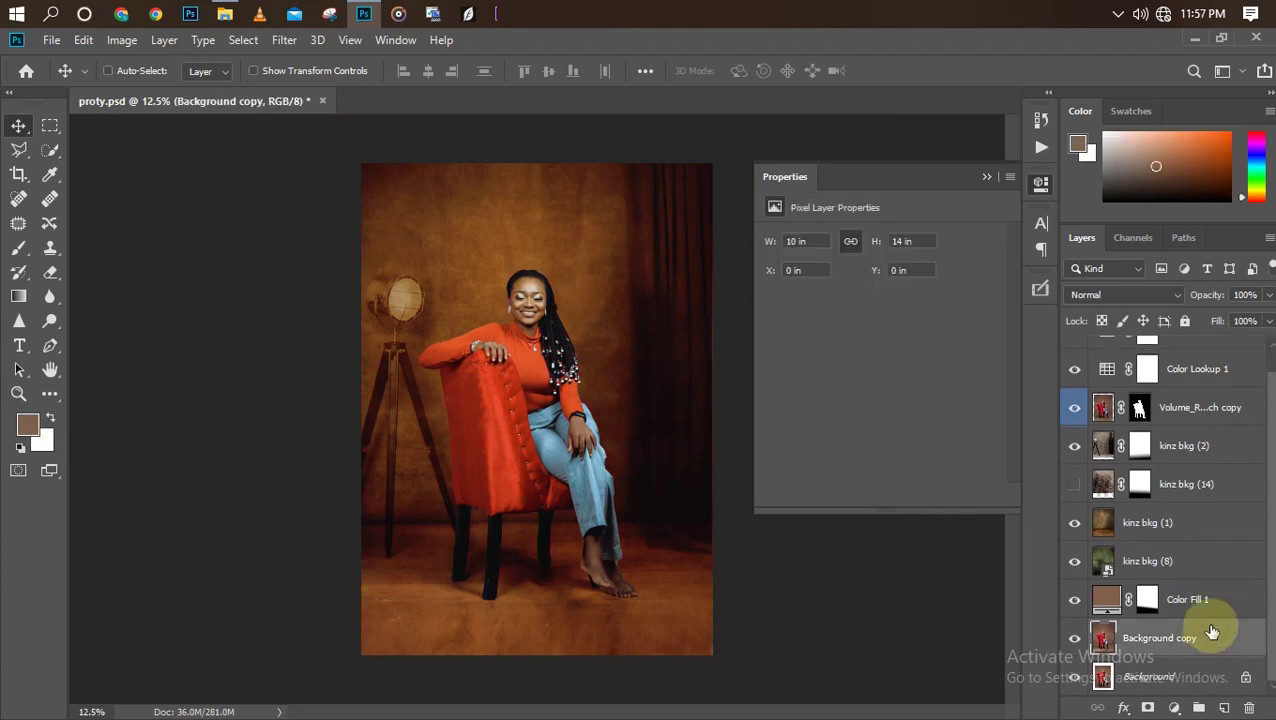
scroll(1263, 445, "up", 1)
scroll(1263, 445, "up", 1)
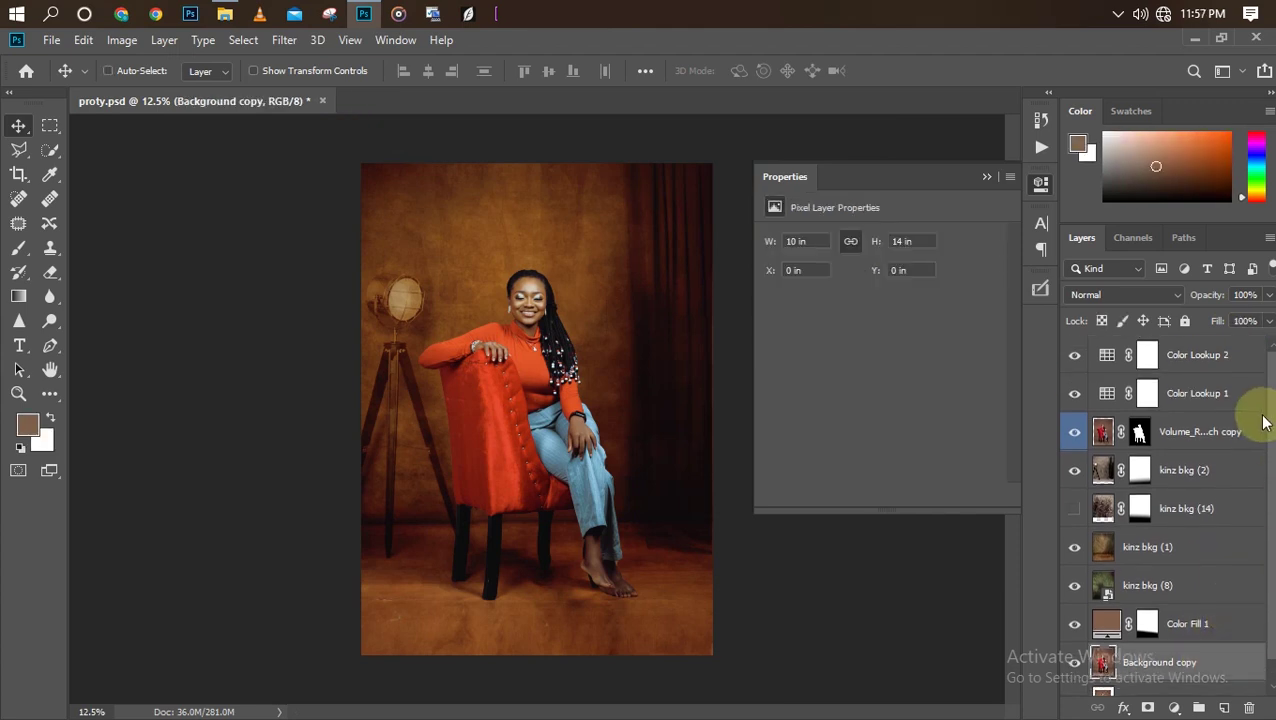
left_click(1190, 355)
key("ctrl+alt+a")
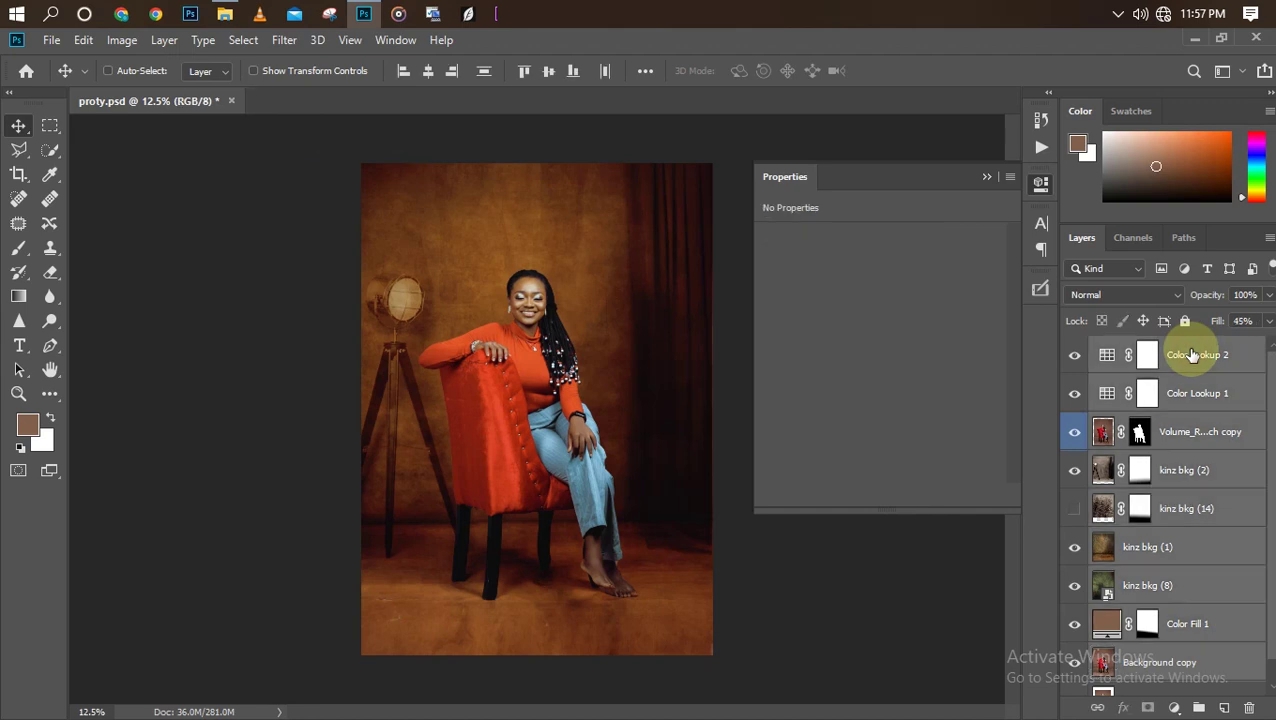
key("ctrl+g")
- Compare the original photo with the edit by hiding and showing Group 1, and examine the result at several magnifications
left_click(1075, 347)
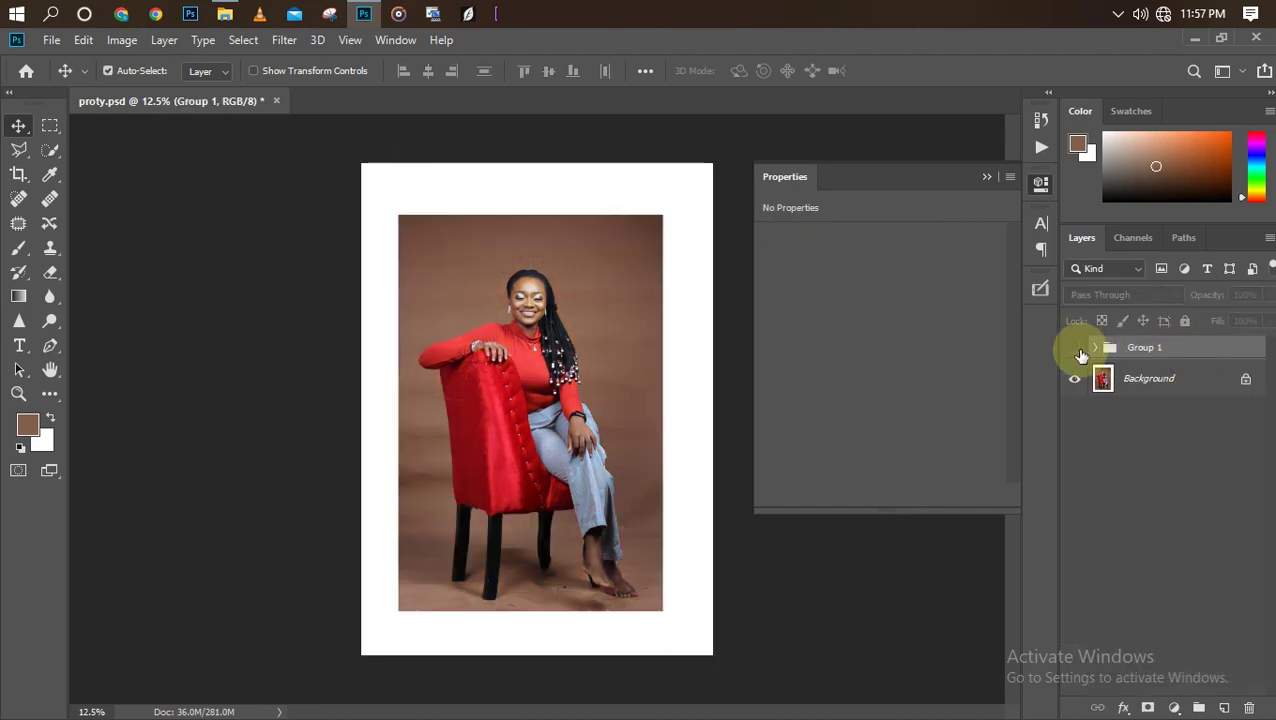
left_click(1075, 348)
key("ctrl+minus")
key("ctrl+minus")
key("ctrl+minus")
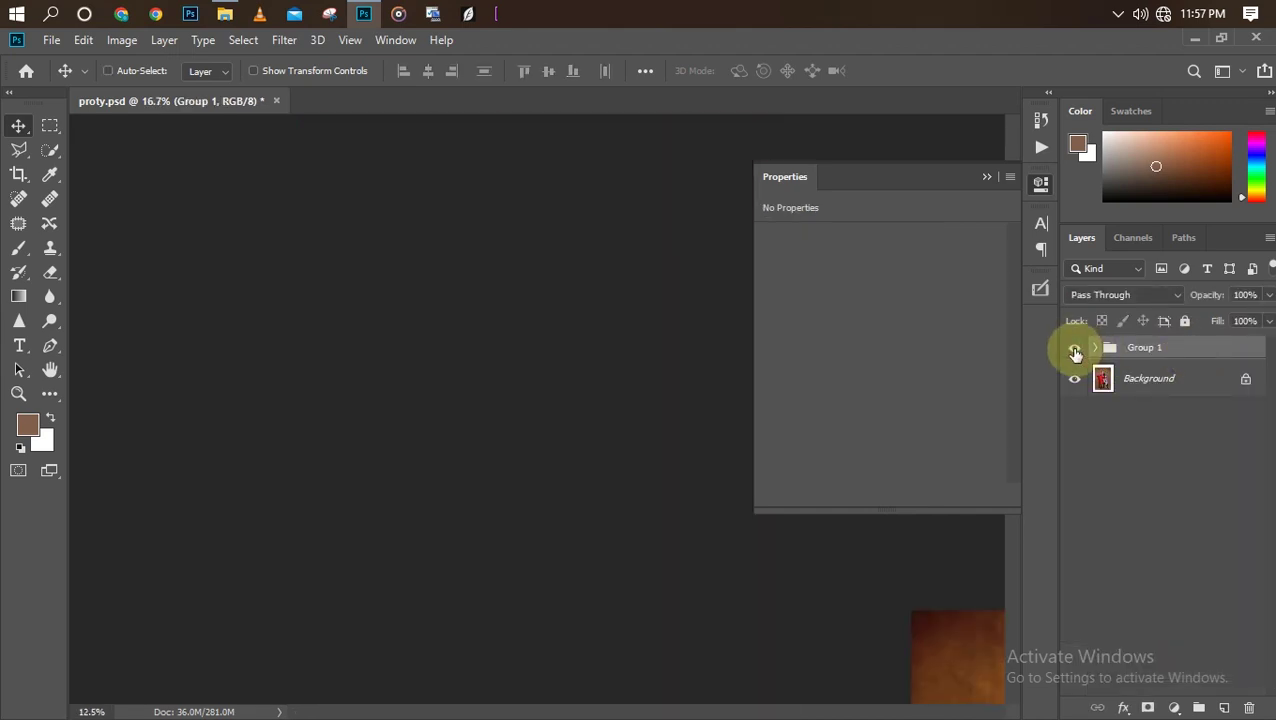
key("ctrl+plus")
key("ctrl+plus")
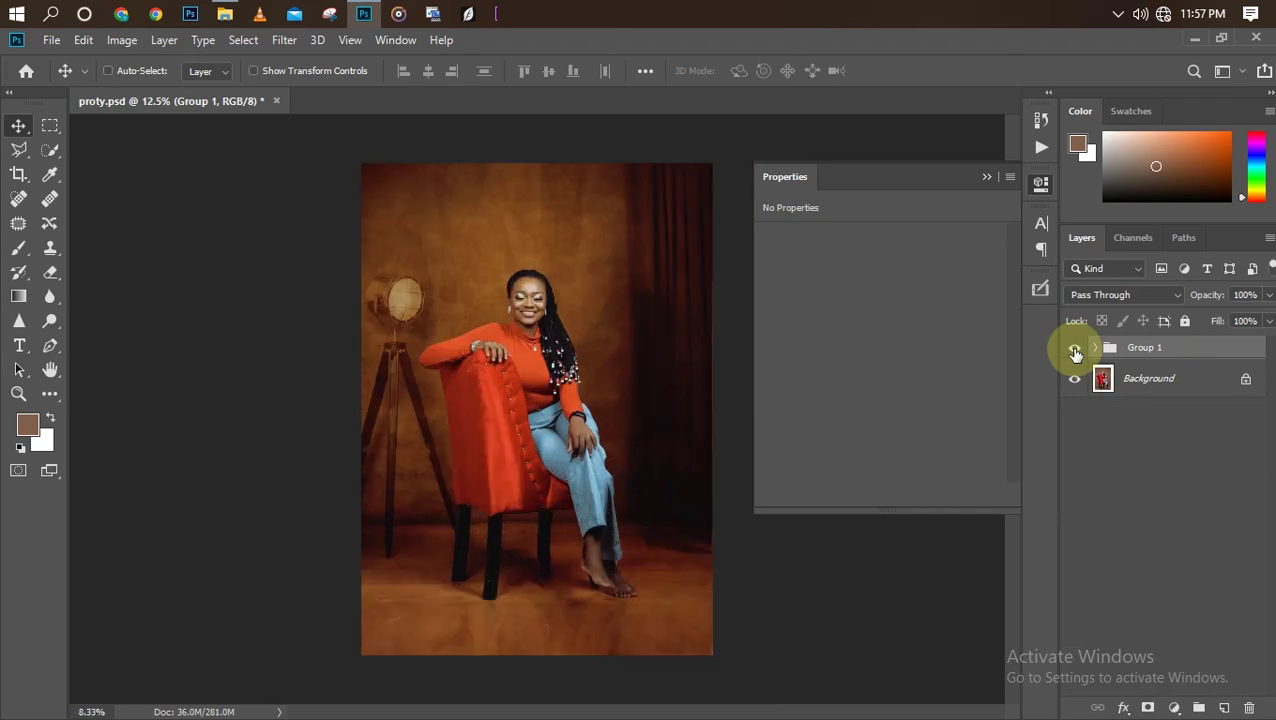
key("ctrl+minus")
key("ctrl+minus")
key("ctrl+plus")
key("ctrl+plus")
key("ctrl+minus")
key("ctrl+minus")
key("ctrl+plus")
key("ctrl+plus")
key("ctrl+plus")
key("ctrl+minus")
key("ctrl+plus")
key("ctrl+plus")
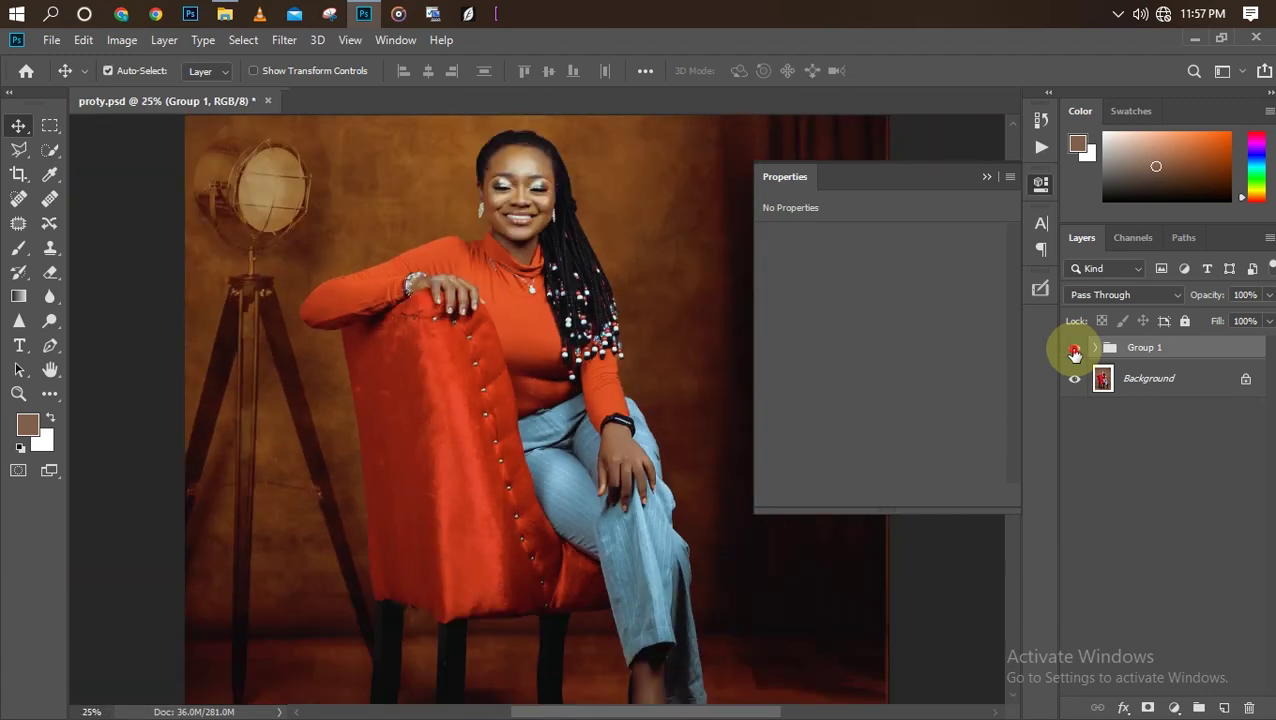
- Check Group 1 against the original close up once more, and review the finished subject and backdrop blending
left_click(1074, 351)
left_click(1074, 351)
key("ctrl+minus")
key("ctrl+minus")
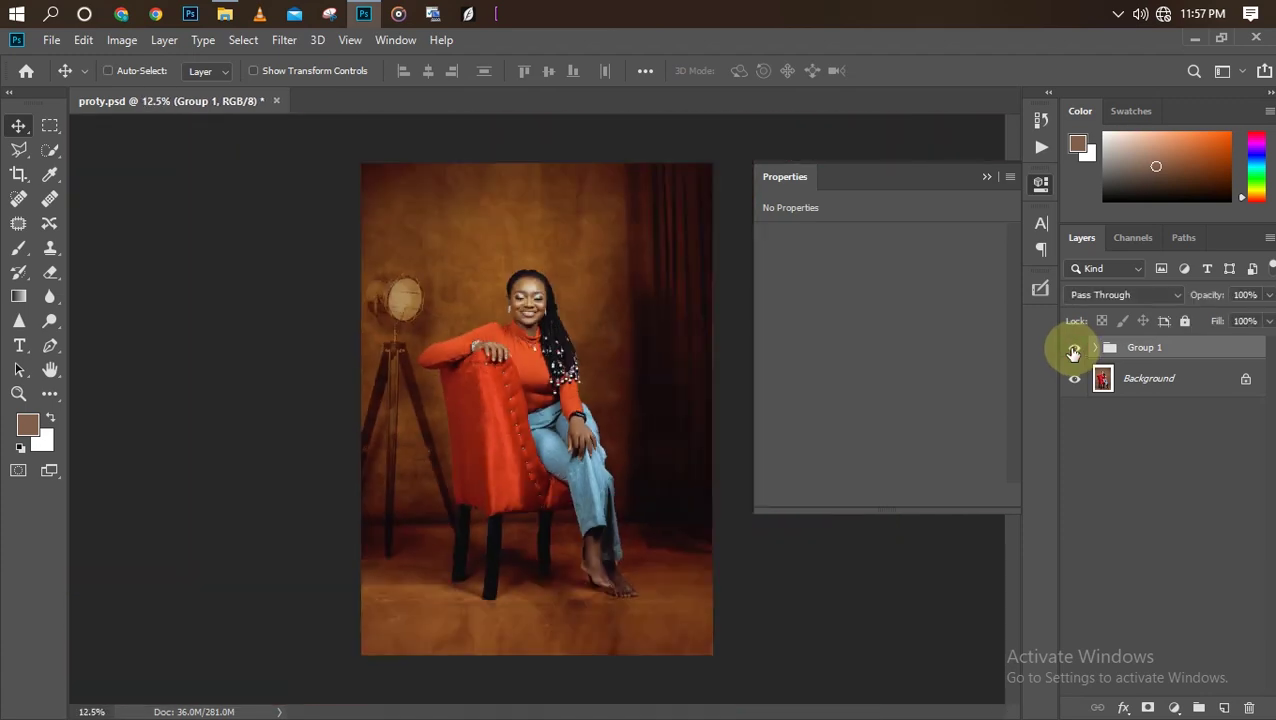
key("ctrl+plus")
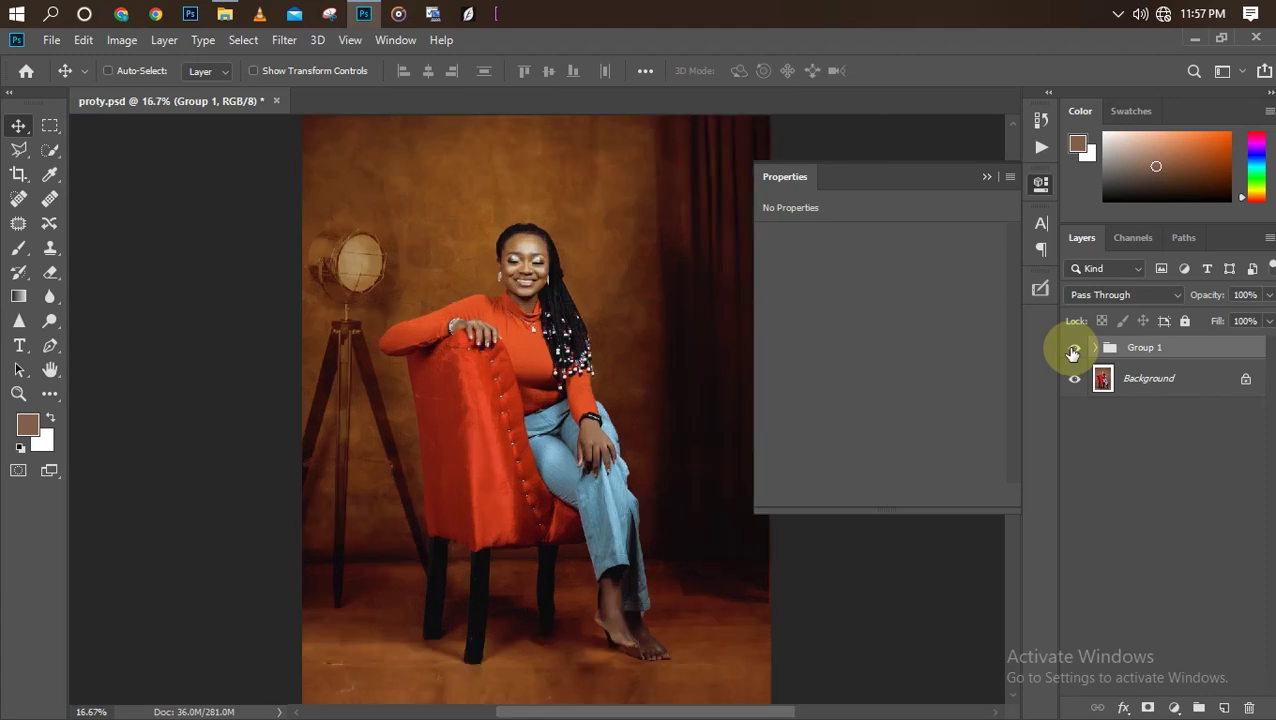
key("ctrl+minus")
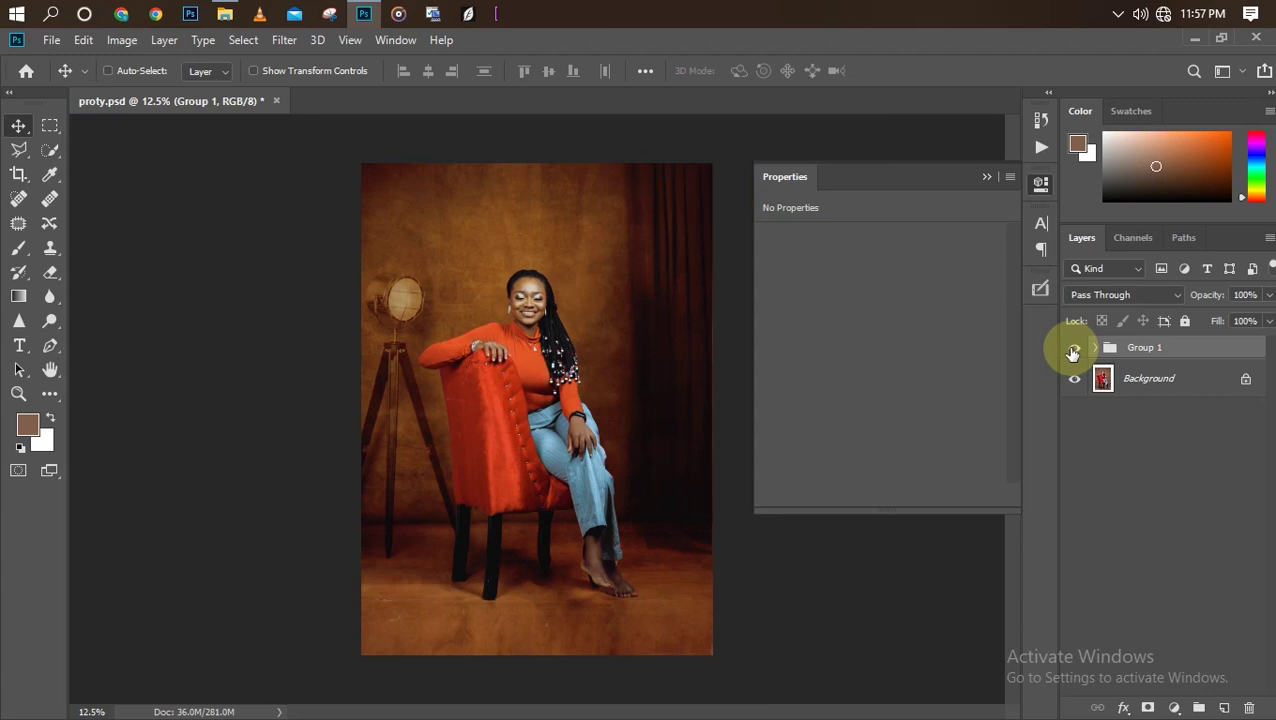
key("ctrl+plus")
key("ctrl+plus")
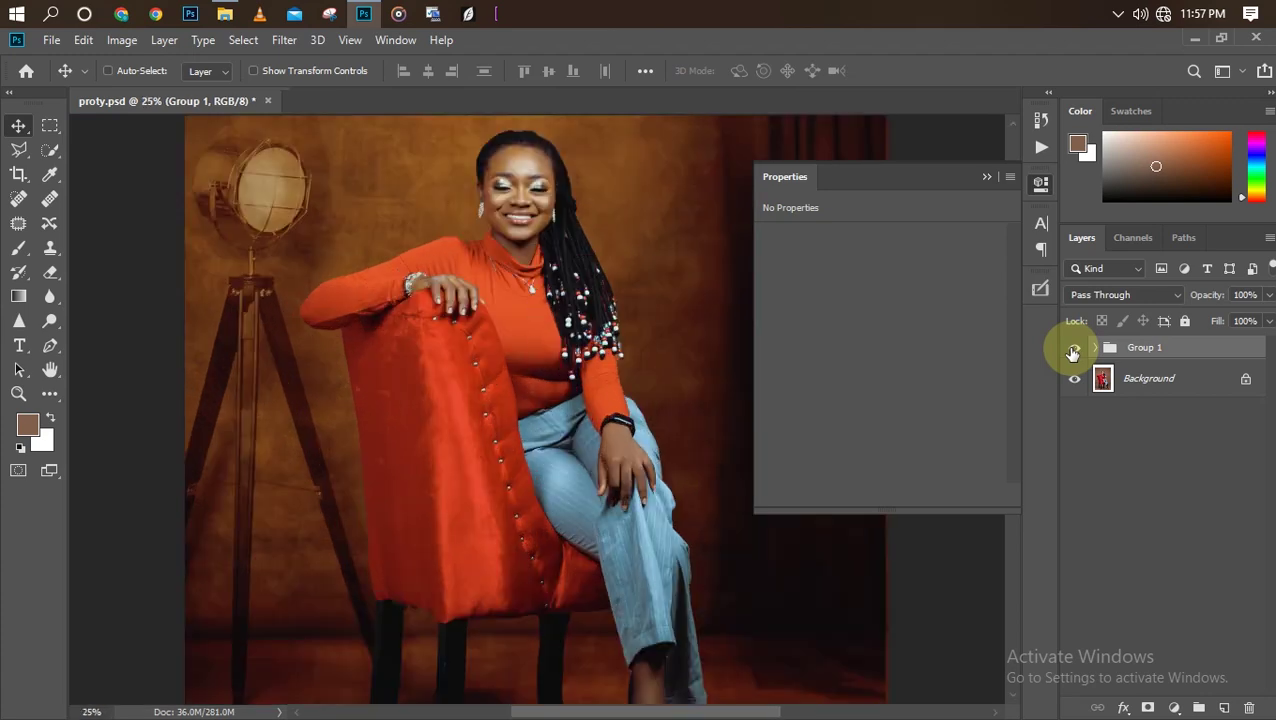
key("ctrl+minus")
key("ctrl+plus")
key("ctrl+minus")
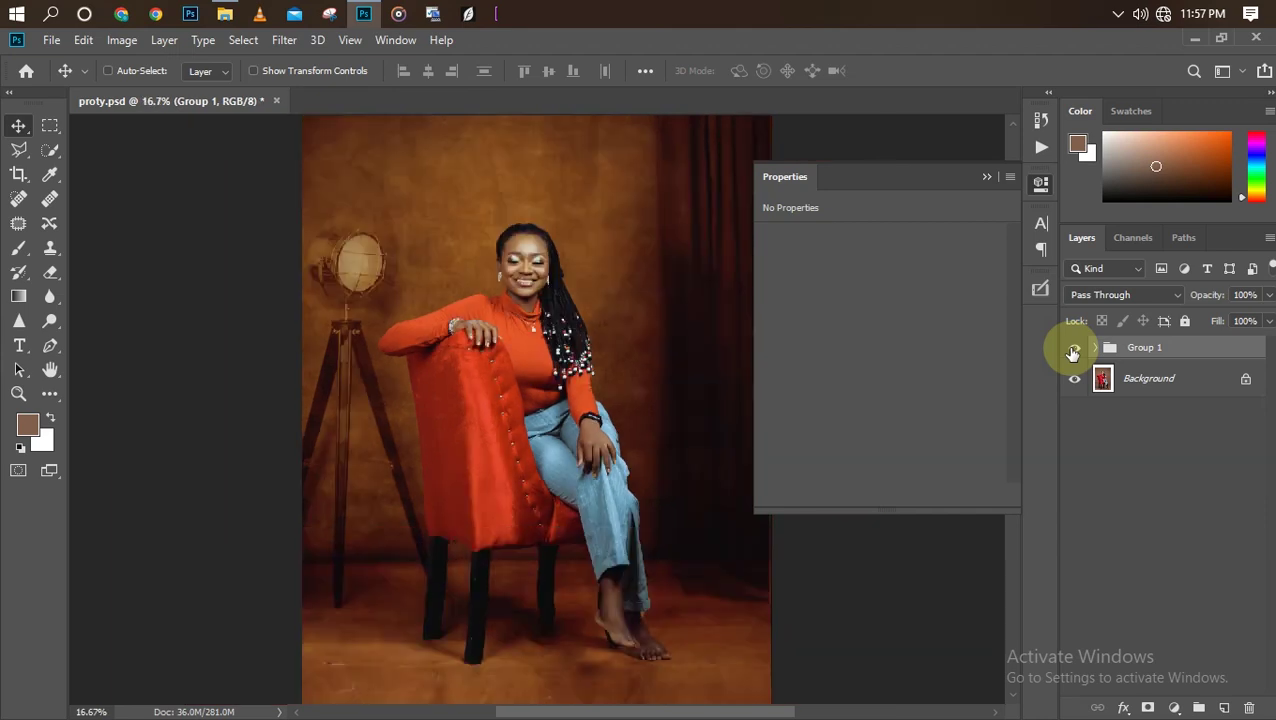